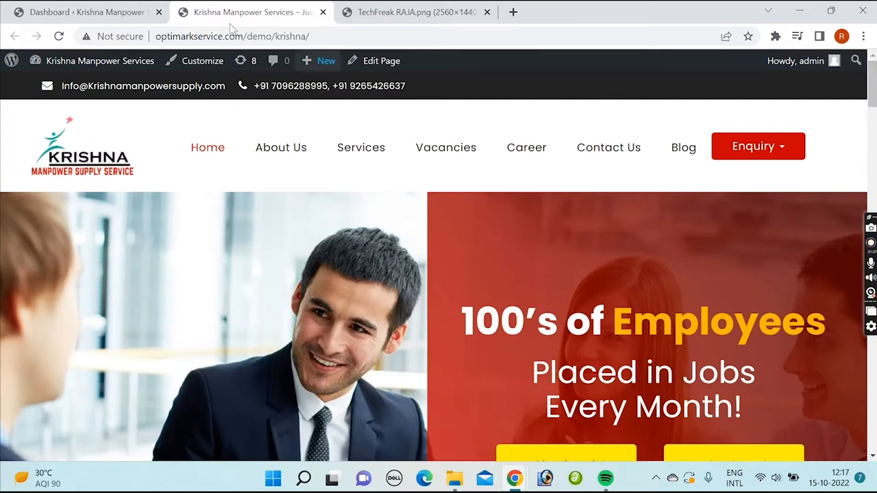
Step: Look over the site's admin dashboard and the wp-admin part of its web address
{"action": "left_click", "coordinate": [87, 12]}
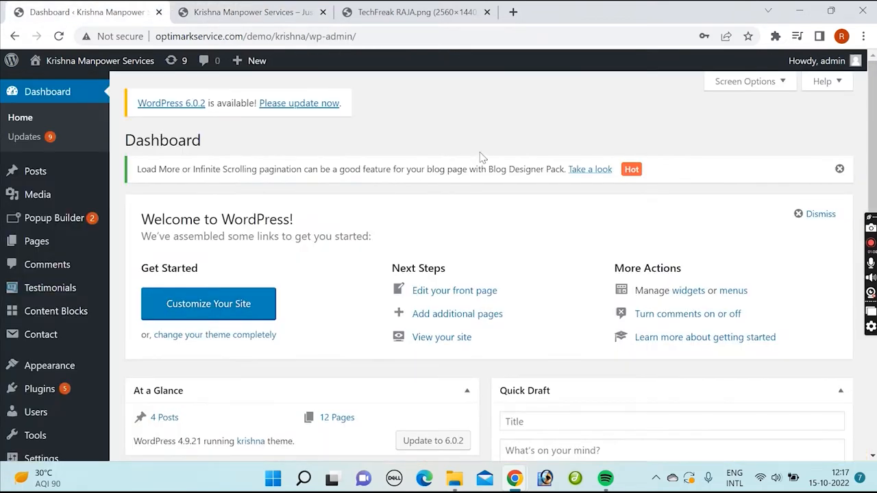
{"action": "scroll", "coordinate": [482, 164], "scroll_direction": "down", "scroll_amount": 2}
{"action": "scroll", "coordinate": [489, 206], "scroll_direction": "down", "scroll_amount": 2}
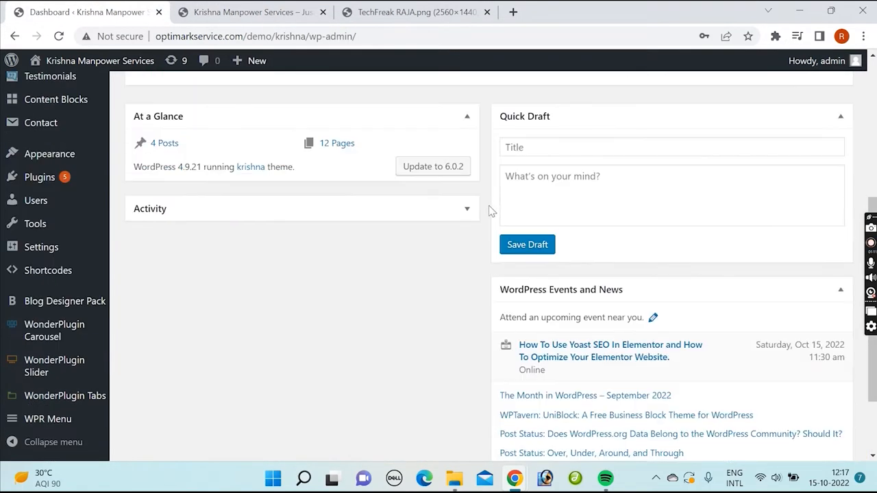
{"action": "scroll", "coordinate": [350, 202], "scroll_direction": "up", "scroll_amount": 2}
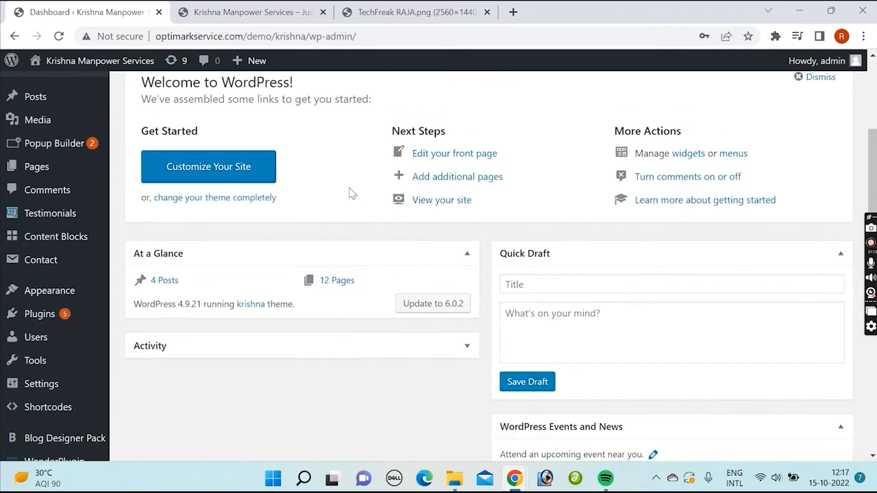
{"action": "scroll", "coordinate": [348, 191], "scroll_direction": "down", "scroll_amount": 1}
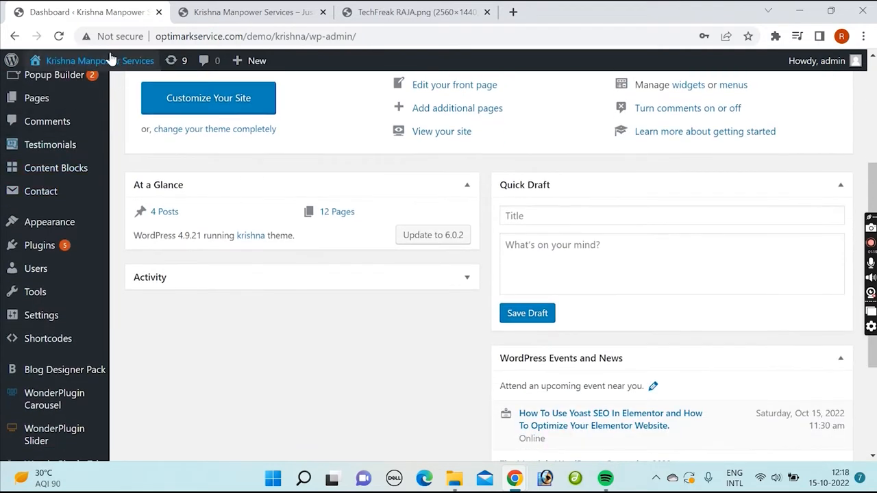
{"action": "mouse_move", "coordinate": [106, 68]}
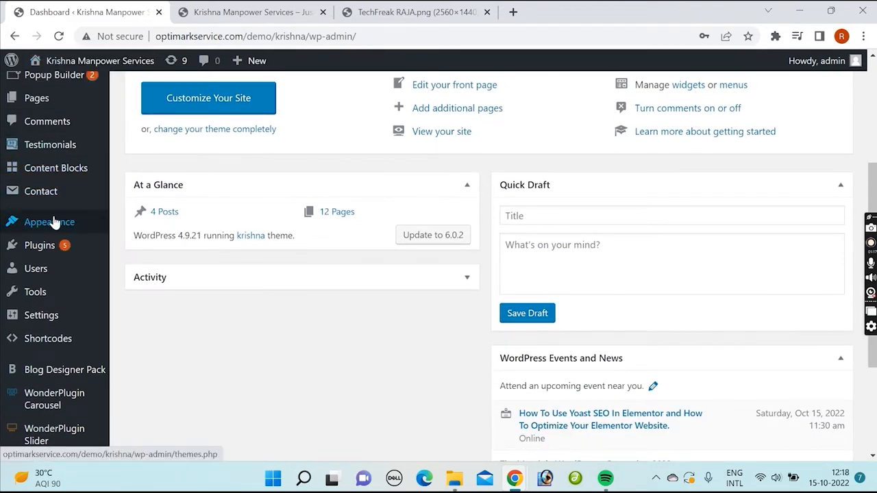
{"action": "left_click", "coordinate": [302, 36]}
{"action": "left_click", "coordinate": [371, 37]}
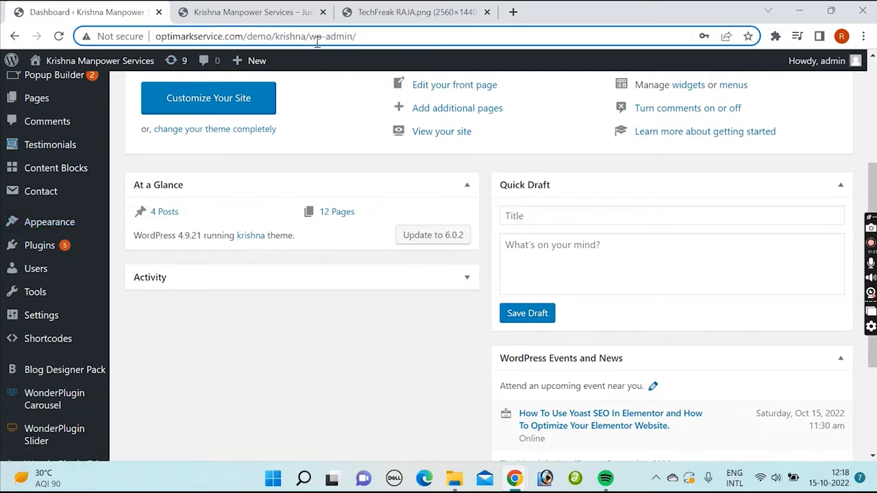
{"action": "left_click_drag", "start_coordinate": [309, 37], "coordinate": [386, 38]}
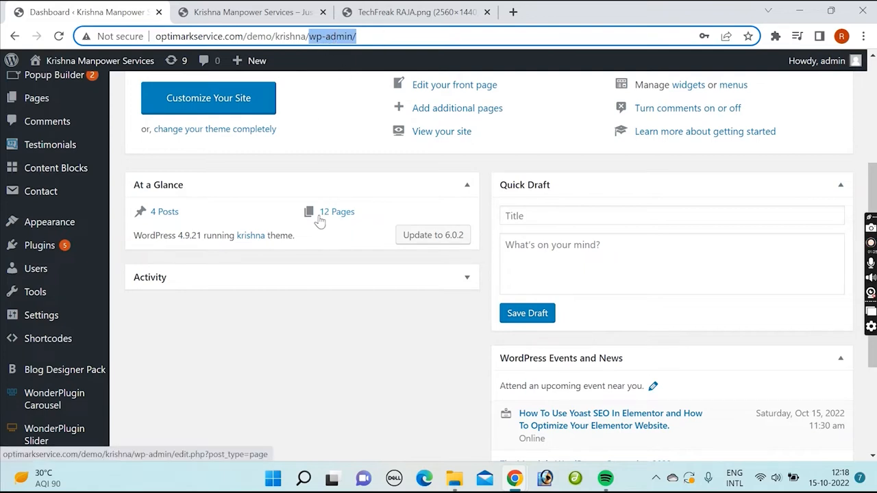
{"action": "left_click", "coordinate": [241, 346]}
{"action": "scroll", "coordinate": [178, 206], "scroll_direction": "up", "scroll_amount": 3}
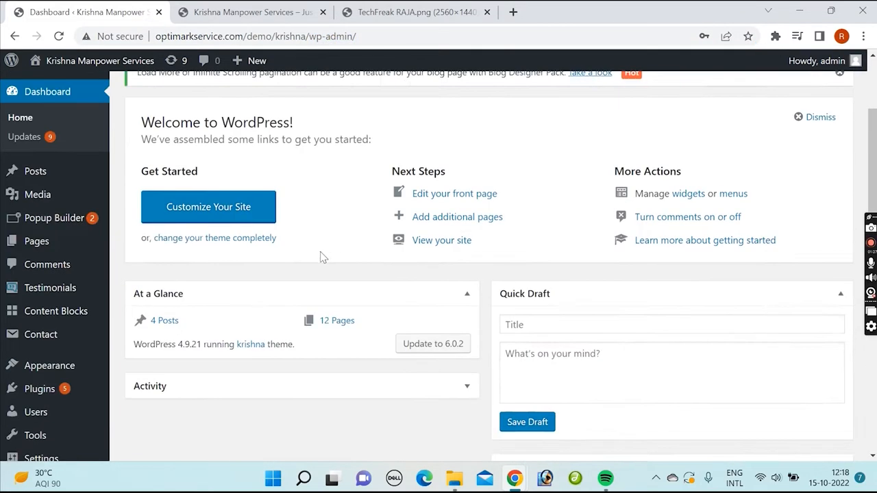
{"action": "scroll", "coordinate": [125, 220], "scroll_direction": "down", "scroll_amount": 3}
Step: Open the site's navigation menu editor and view the Main Menu structure
{"action": "mouse_move", "coordinate": [77, 165]}
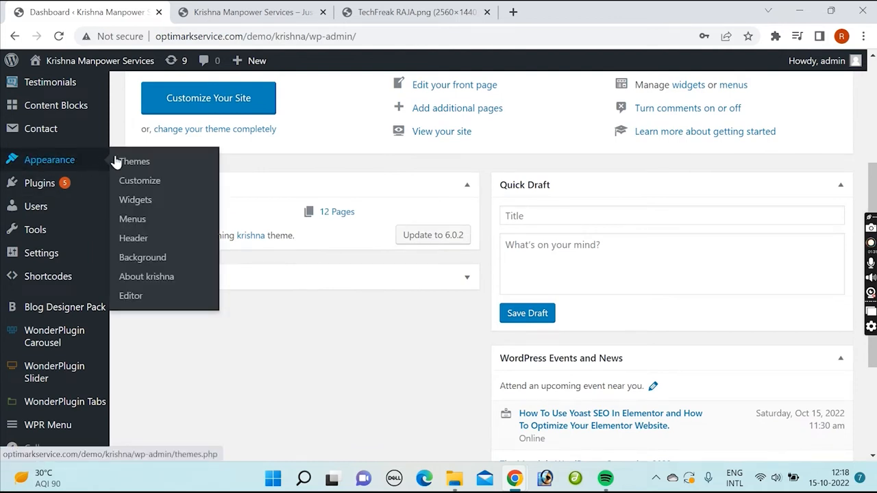
{"action": "left_click", "coordinate": [132, 219]}
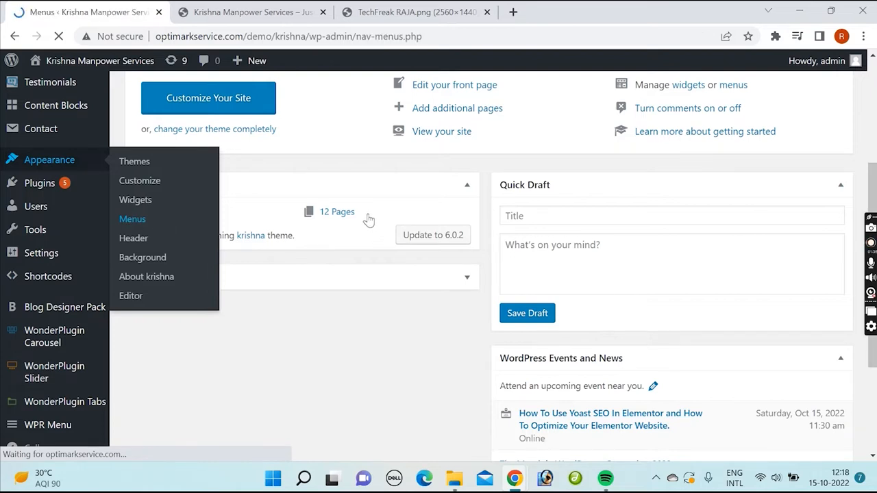
{"action": "scroll", "coordinate": [515, 230], "scroll_direction": "down", "scroll_amount": 4}
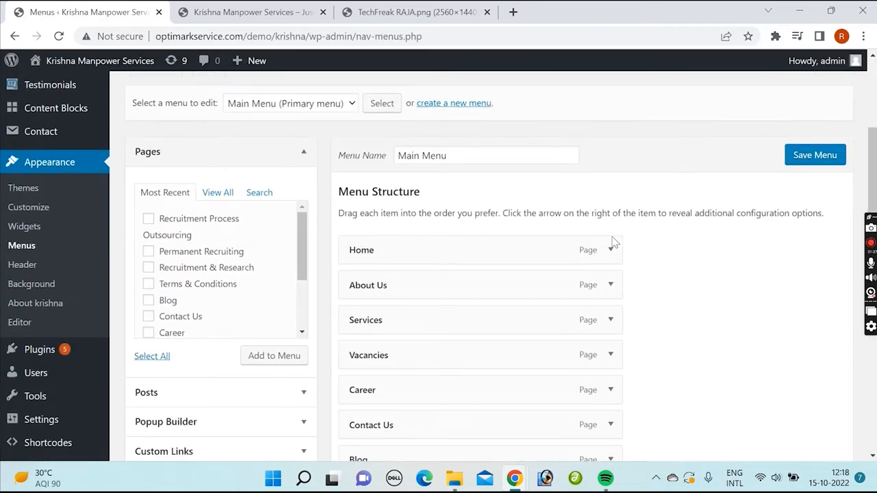
{"action": "scroll", "coordinate": [653, 241], "scroll_direction": "down", "scroll_amount": 2}
{"action": "scroll", "coordinate": [668, 250], "scroll_direction": "up", "scroll_amount": 4}
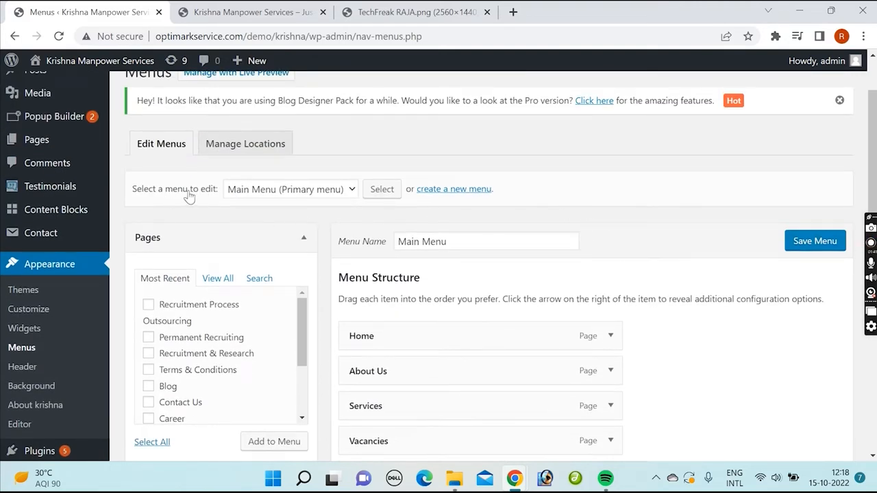
Step: Check which menus are available for editing and review the Main Menu's items and display location settings
{"action": "left_click", "coordinate": [266, 192]}
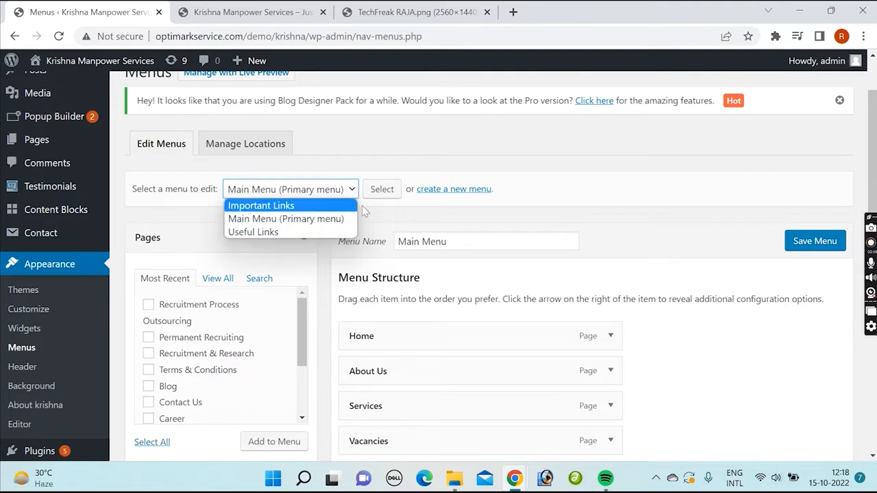
{"action": "left_click", "coordinate": [548, 171]}
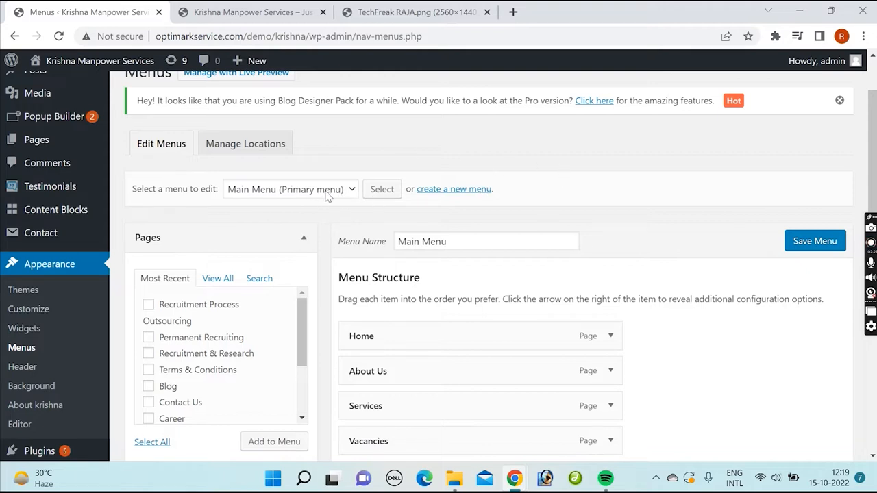
{"action": "scroll", "coordinate": [657, 234], "scroll_direction": "down", "scroll_amount": 6}
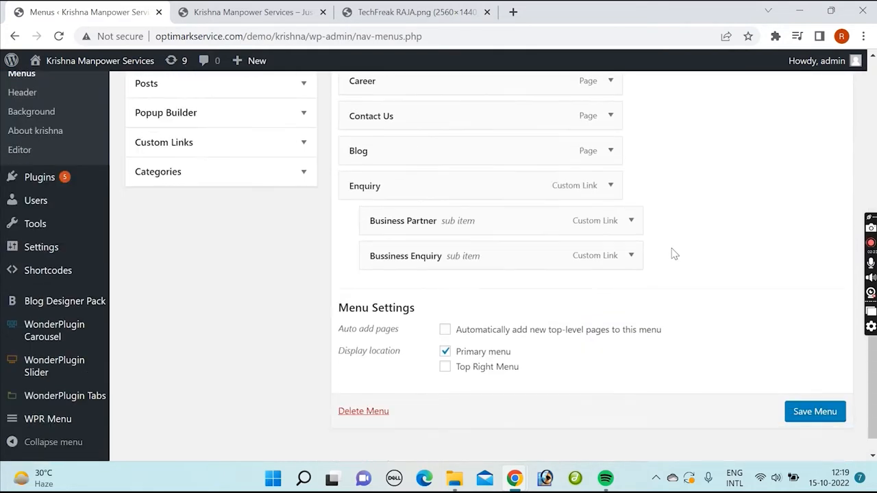
{"action": "scroll", "coordinate": [656, 311], "scroll_direction": "up", "scroll_amount": 6}
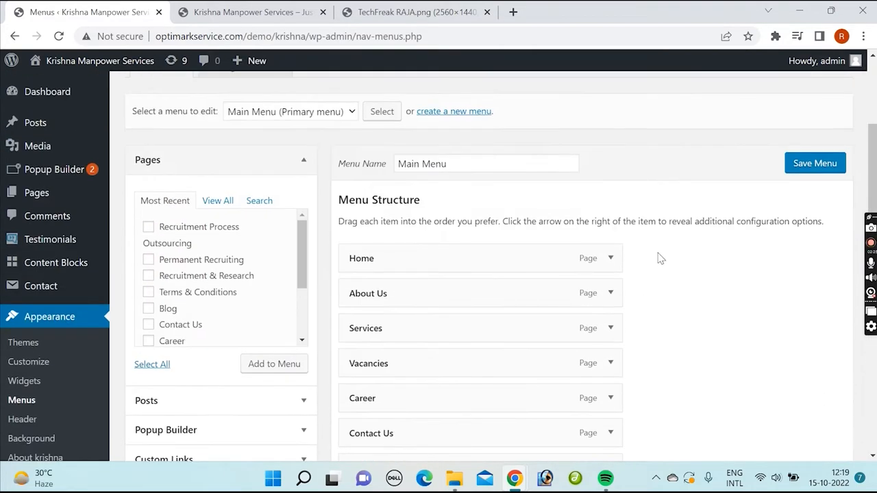
{"action": "scroll", "coordinate": [658, 260], "scroll_direction": "down", "scroll_amount": 6}
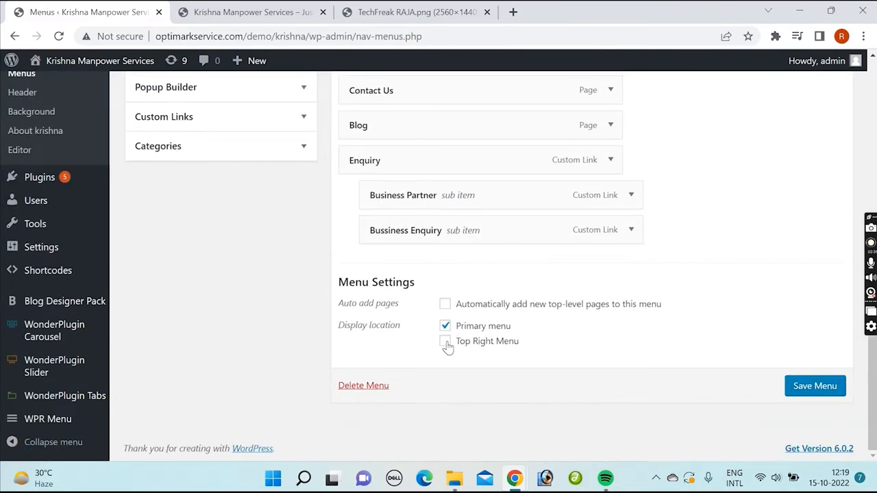
{"action": "scroll", "coordinate": [742, 204], "scroll_direction": "up", "scroll_amount": 3}
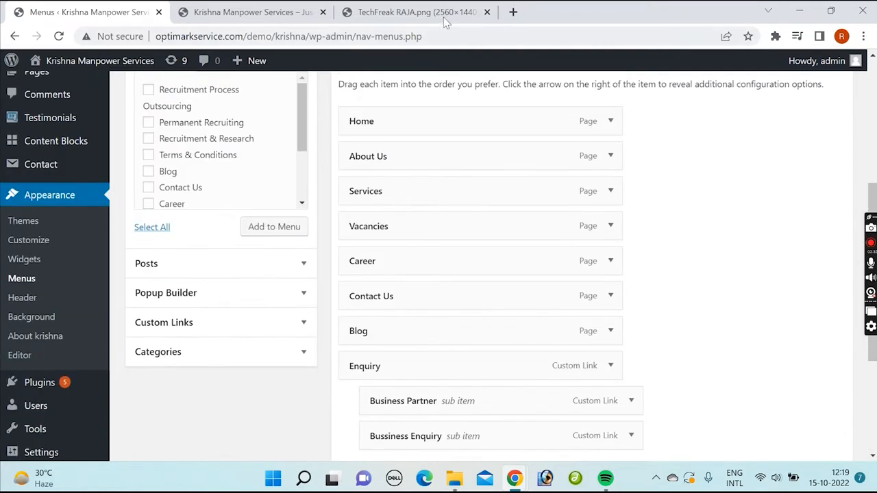
Step: Compare the live site's header navigation with the Main Menu's items and display location
{"action": "left_click", "coordinate": [274, 12]}
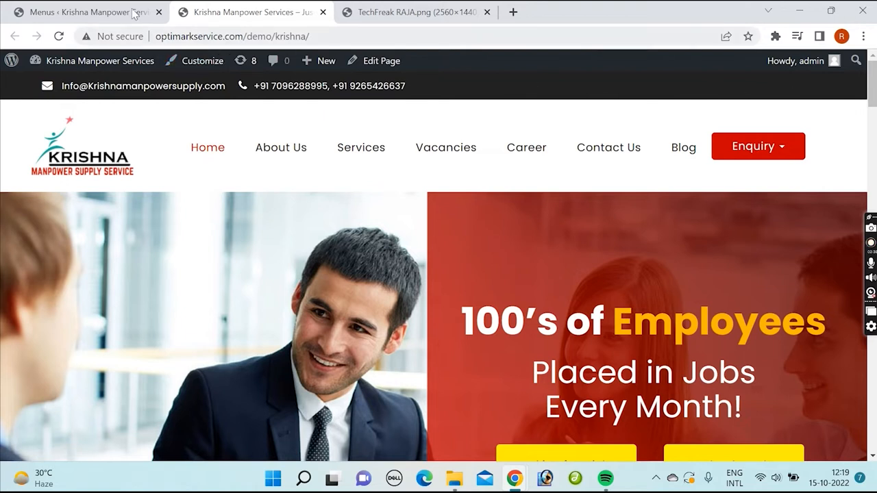
{"action": "left_click", "coordinate": [109, 15]}
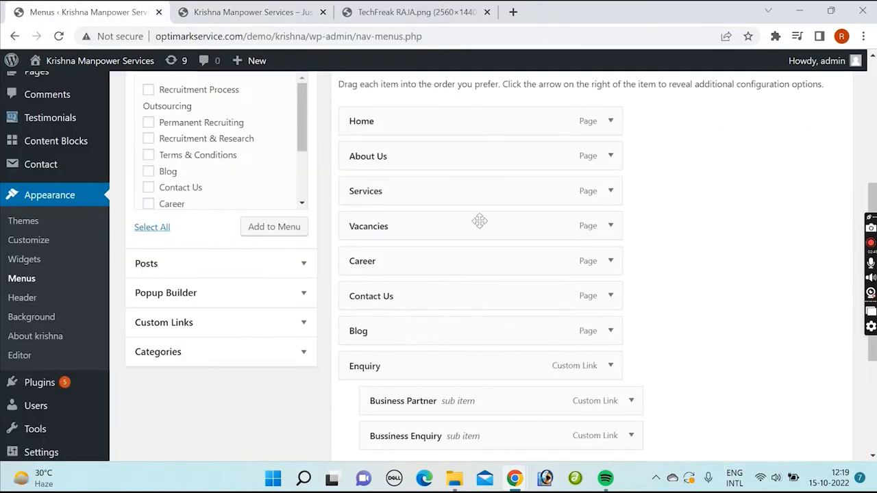
{"action": "scroll", "coordinate": [593, 338], "scroll_direction": "down", "scroll_amount": 3}
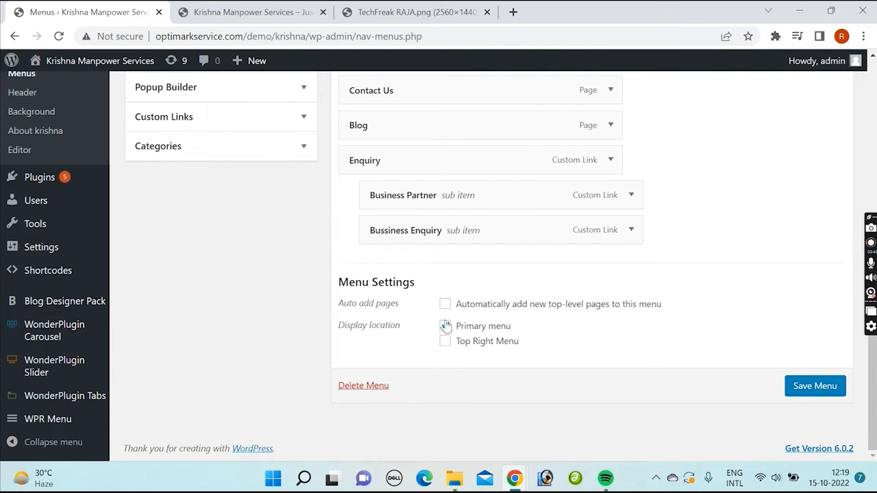
{"action": "scroll", "coordinate": [661, 282], "scroll_direction": "up", "scroll_amount": 7}
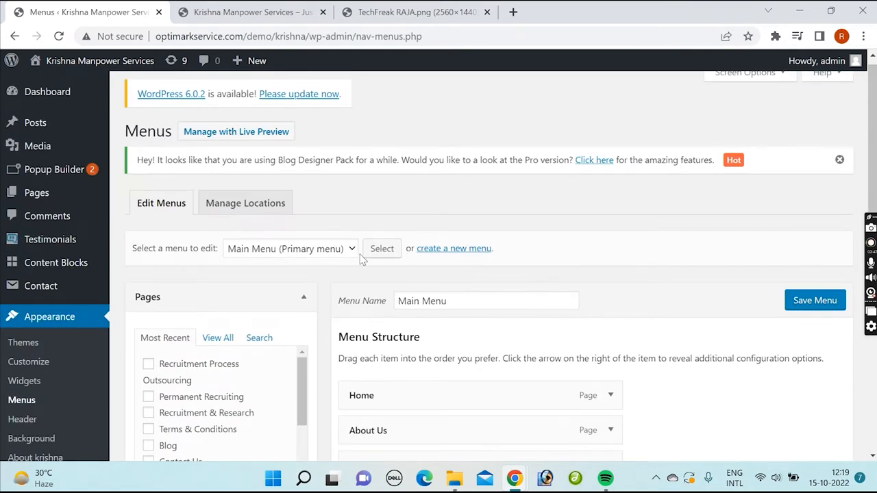
{"action": "scroll", "coordinate": [354, 278], "scroll_direction": "down", "scroll_amount": 3}
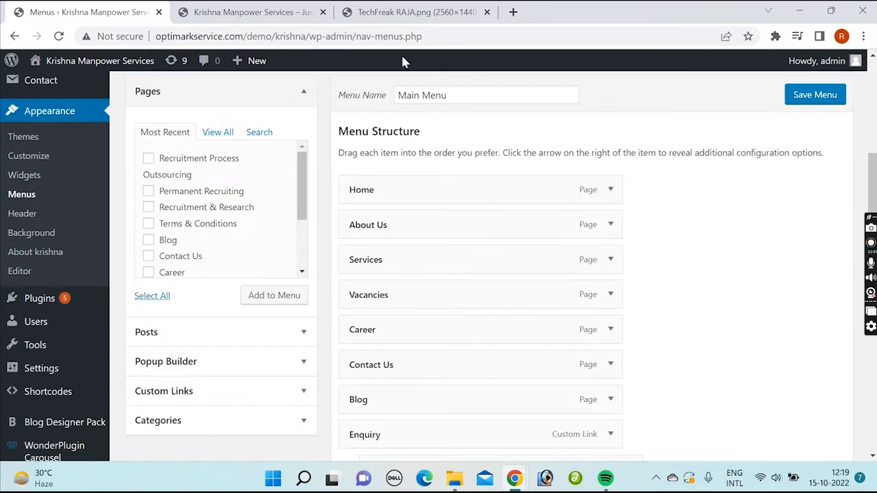
{"action": "left_click", "coordinate": [254, 12]}
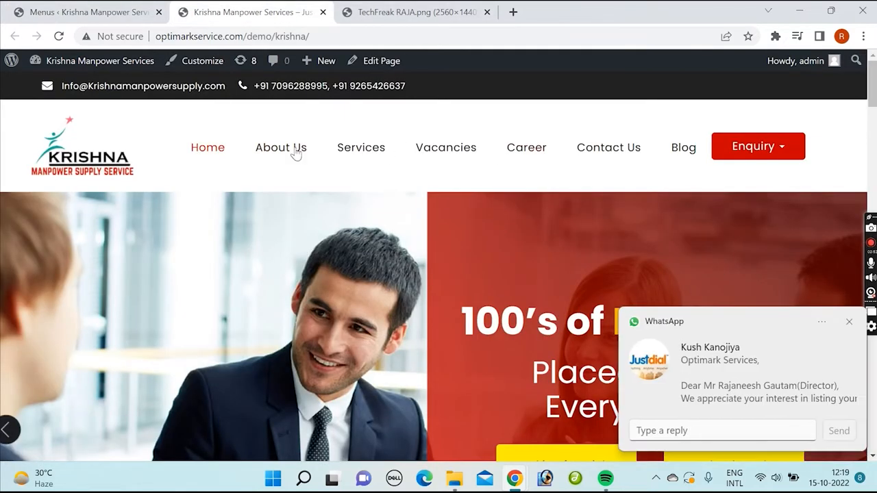
{"action": "left_click", "coordinate": [69, 7]}
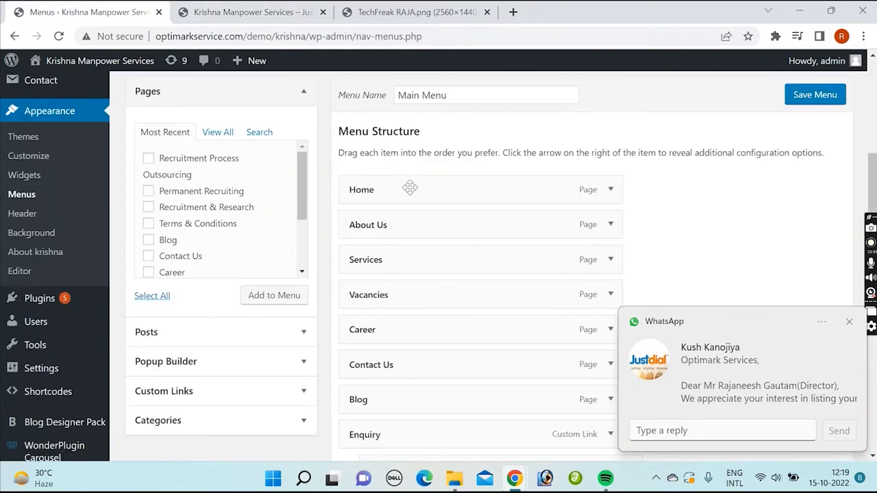
Step: Load the Useful Links menu for editing and review its items and settings
{"action": "scroll", "coordinate": [462, 186], "scroll_direction": "up", "scroll_amount": 2}
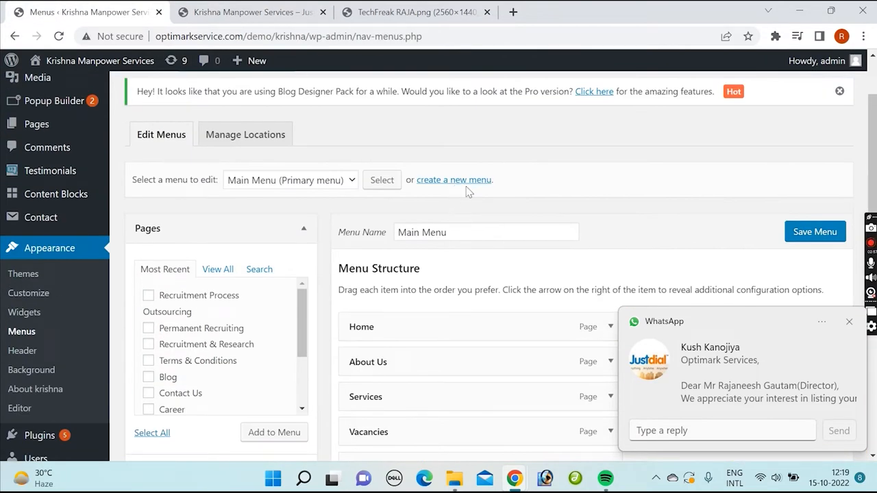
{"action": "left_click", "coordinate": [340, 183]}
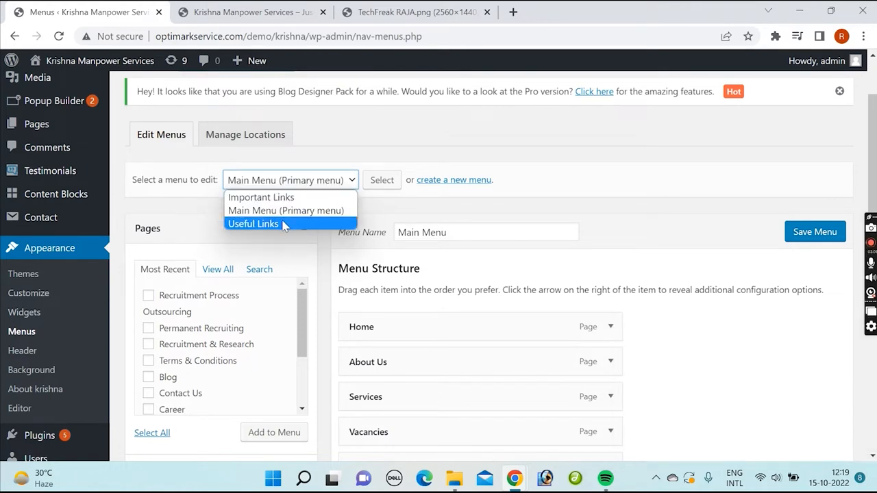
{"action": "left_click", "coordinate": [277, 226]}
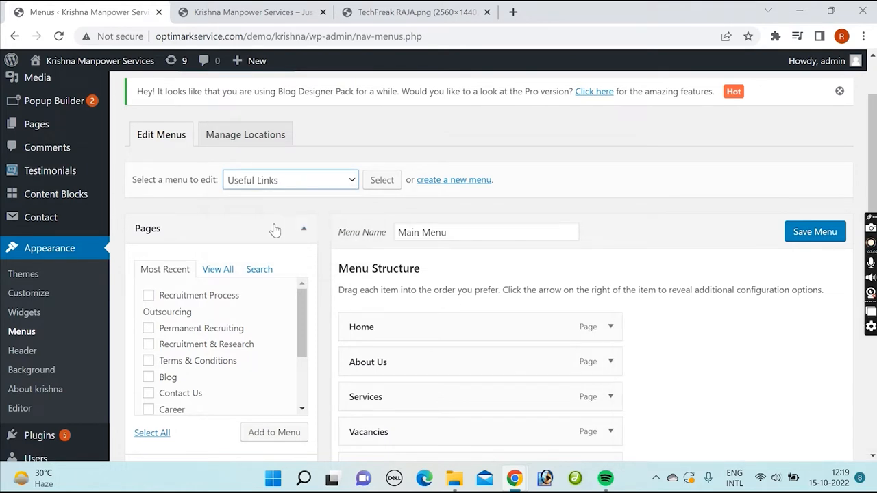
{"action": "left_click", "coordinate": [380, 185]}
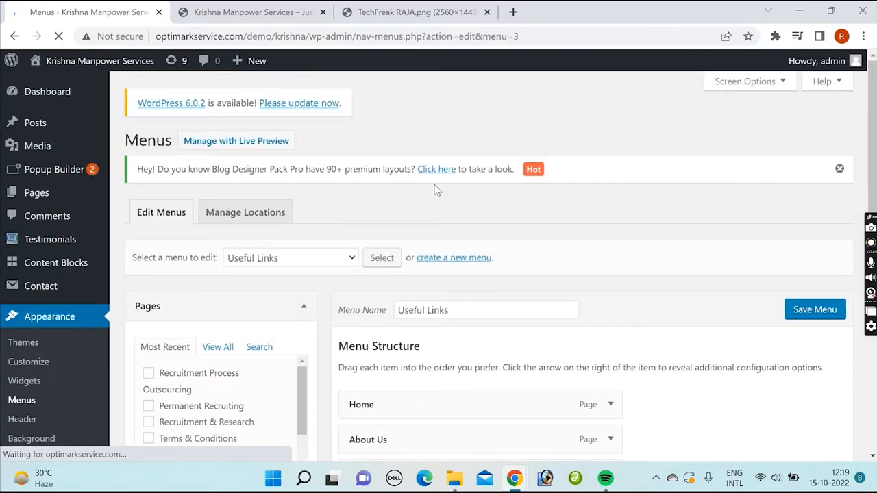
{"action": "scroll", "coordinate": [583, 271], "scroll_direction": "down", "scroll_amount": 3}
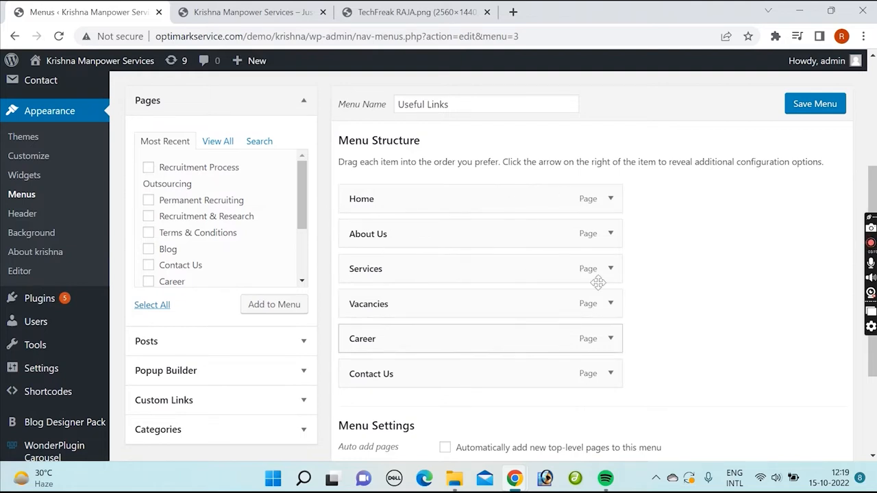
{"action": "scroll", "coordinate": [663, 305], "scroll_direction": "down", "scroll_amount": 2}
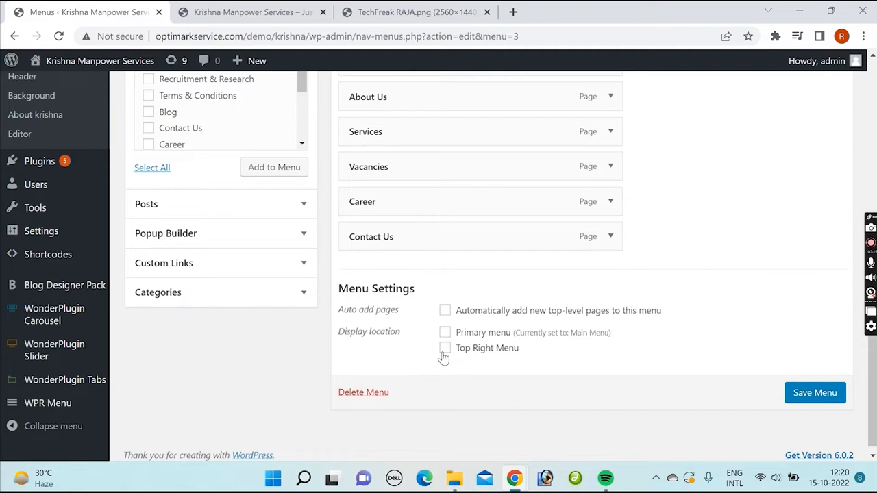
Step: Check the live site's header bar, assign the Useful Links menu to the Top Right Menu display location, and save it
{"action": "left_click", "coordinate": [842, 399]}
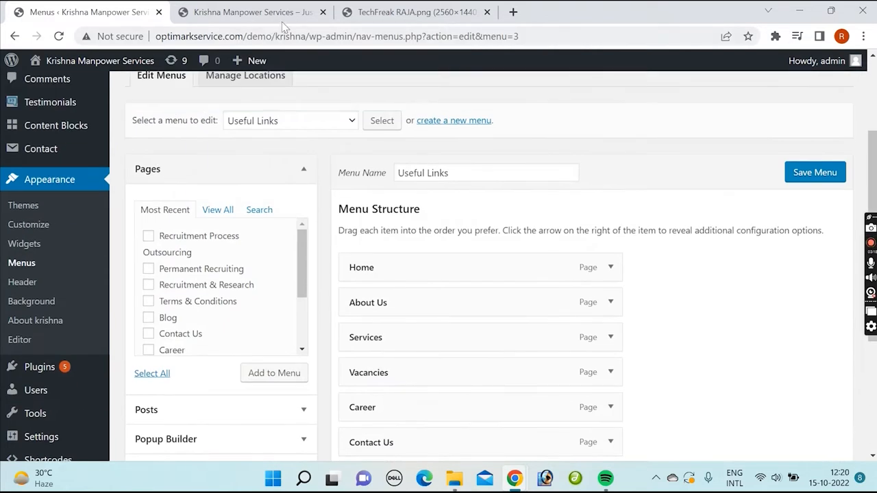
{"action": "left_click", "coordinate": [254, 12]}
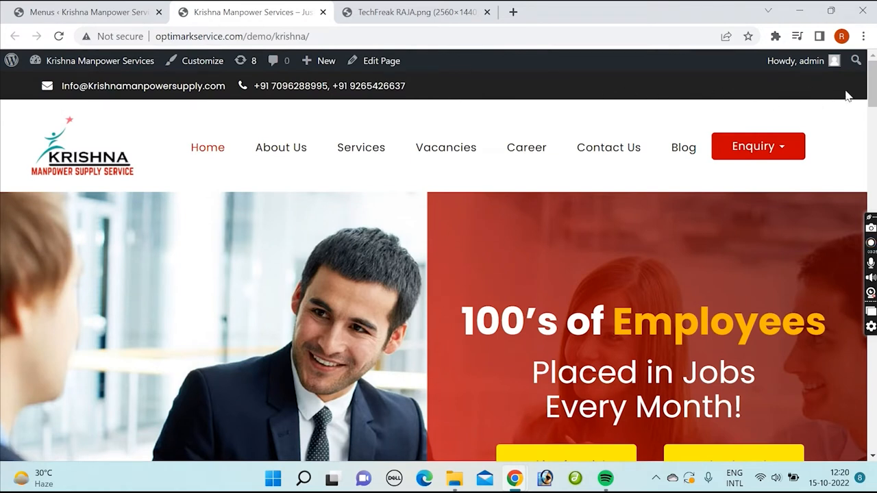
{"action": "left_click", "coordinate": [142, 14]}
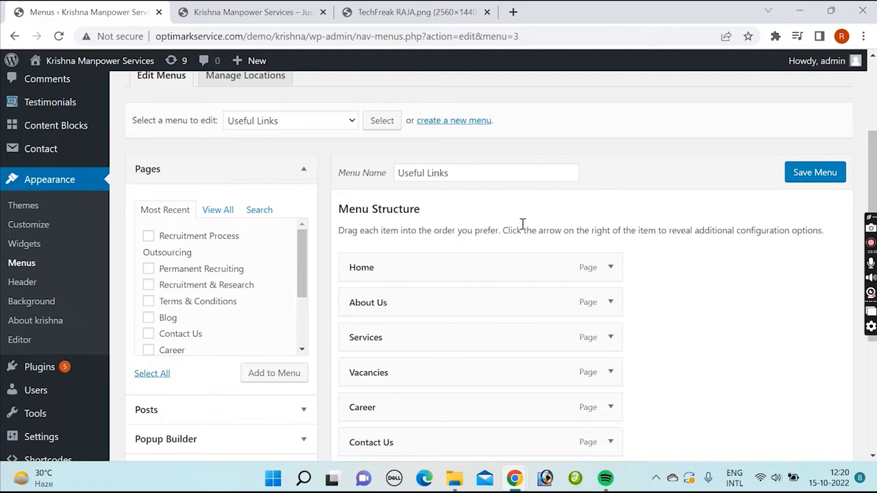
{"action": "scroll", "coordinate": [447, 443], "scroll_direction": "down", "scroll_amount": 2}
{"action": "left_click", "coordinate": [445, 417]}
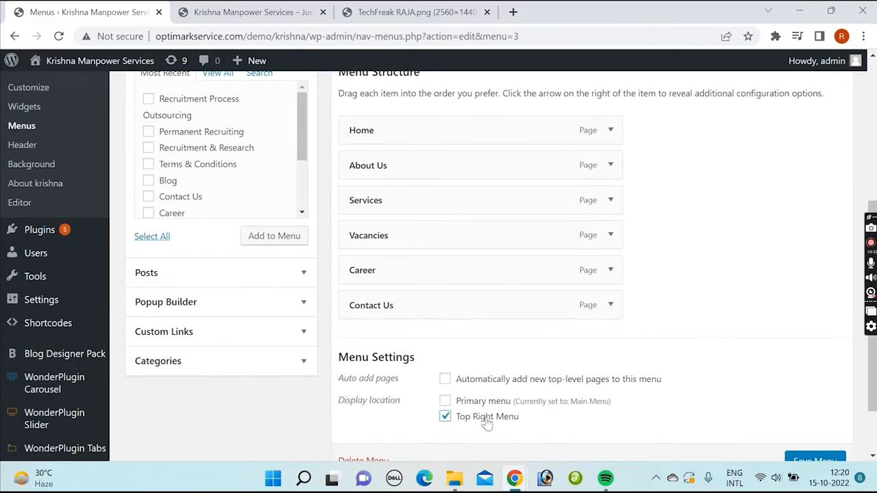
{"action": "scroll", "coordinate": [487, 419], "scroll_direction": "down", "scroll_amount": 1}
{"action": "left_click", "coordinate": [815, 386]}
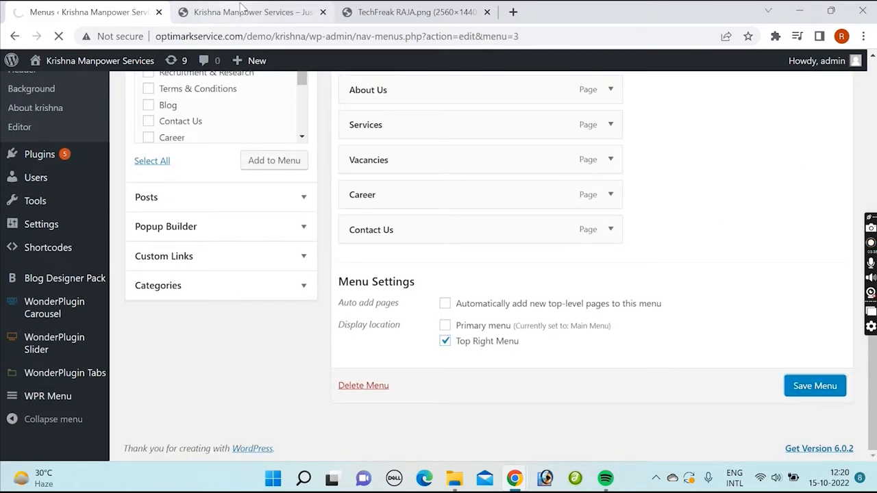
Step: Reload the live site to check its header bar, and open the theme file editor in a new tab
{"action": "left_click", "coordinate": [183, 12]}
{"action": "left_click", "coordinate": [55, 39]}
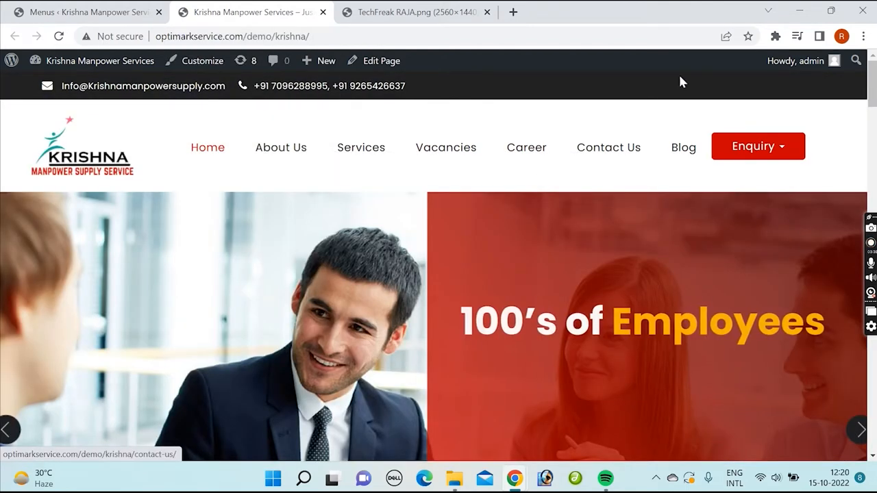
{"action": "left_click", "coordinate": [85, 12]}
{"action": "scroll", "coordinate": [130, 322], "scroll_direction": "down", "scroll_amount": 2}
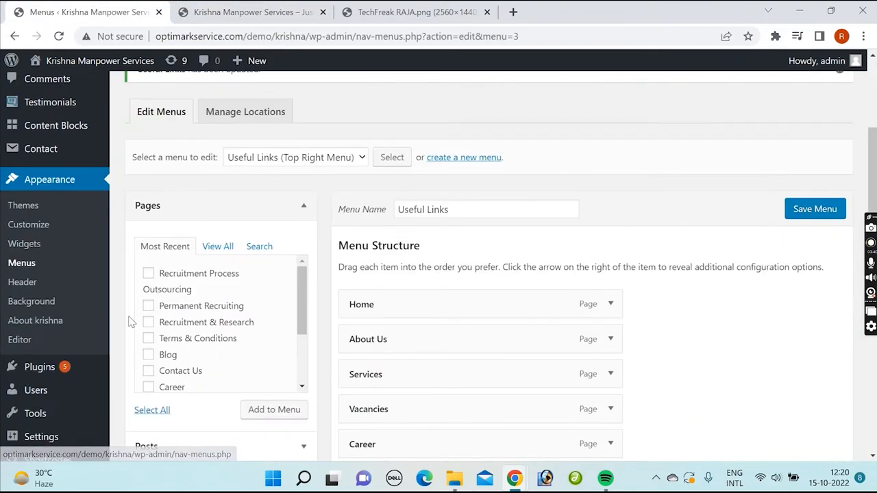
{"action": "left_click", "coordinate": [13, 342], "text": "ctrl"}
{"action": "left_click", "coordinate": [397, 12]}
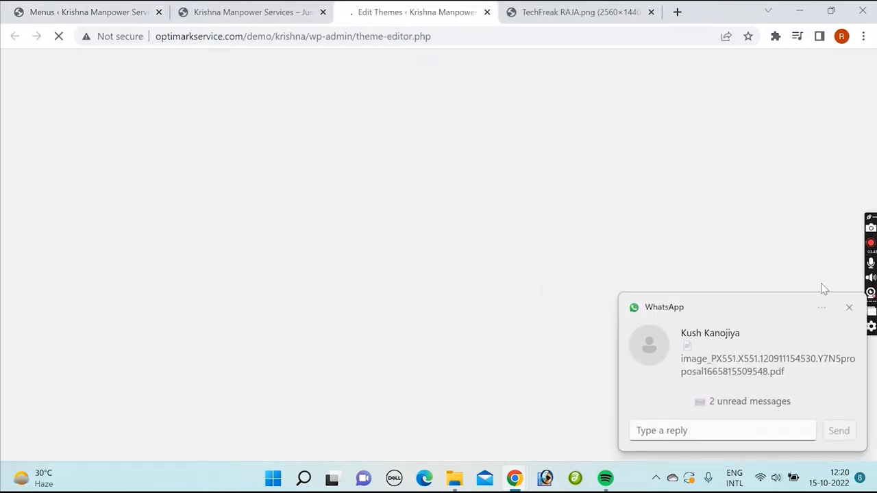
{"action": "left_click", "coordinate": [849, 308]}
{"action": "left_click", "coordinate": [468, 278]}
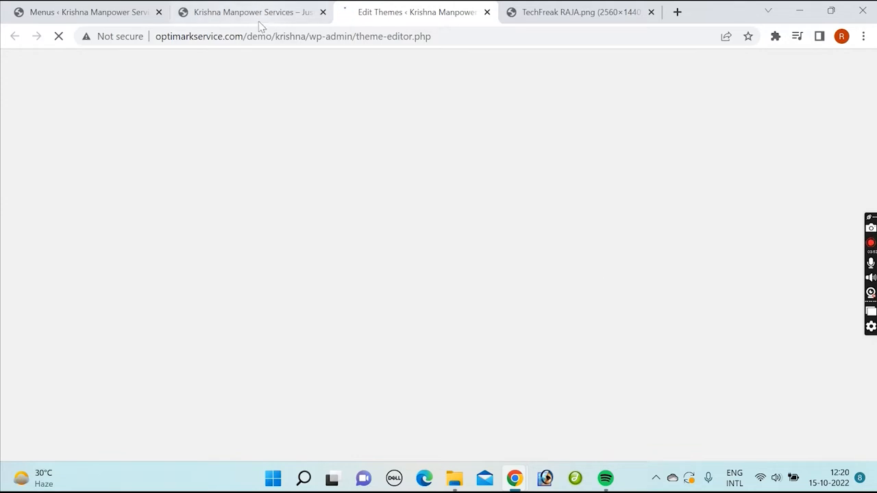
{"action": "left_click", "coordinate": [449, 37]}
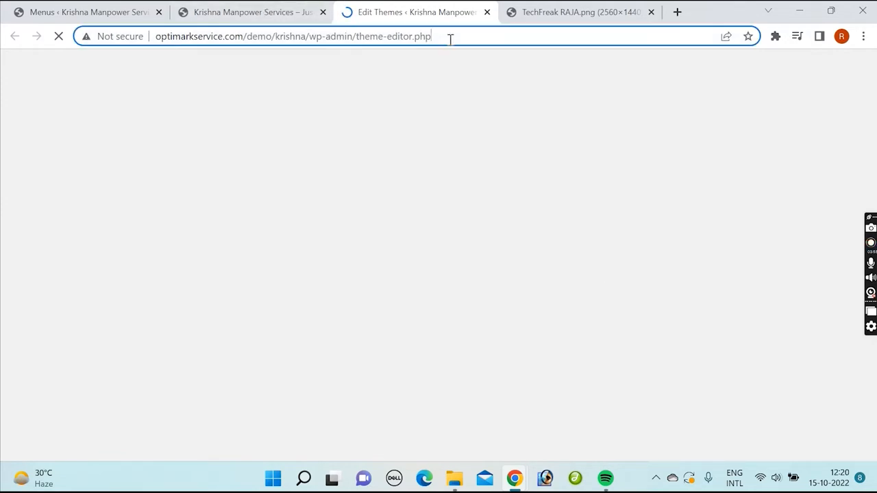
{"action": "left_click", "coordinate": [228, 12]}
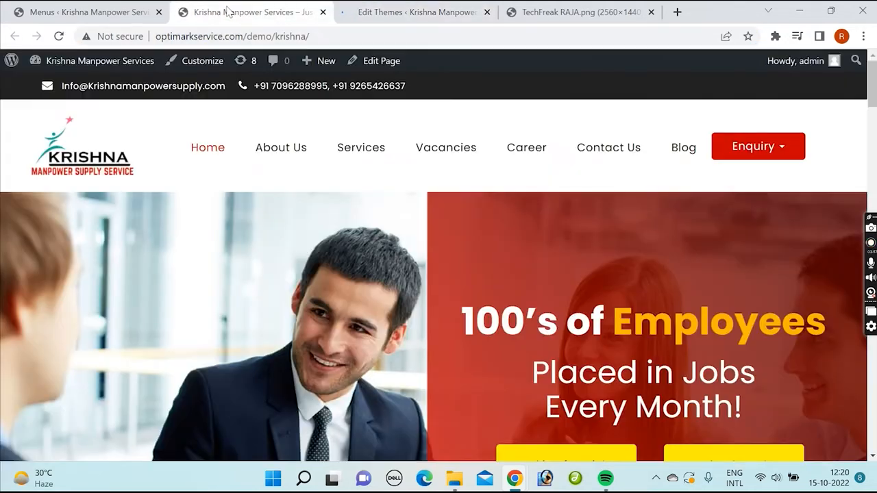
{"action": "left_click", "coordinate": [442, 13]}
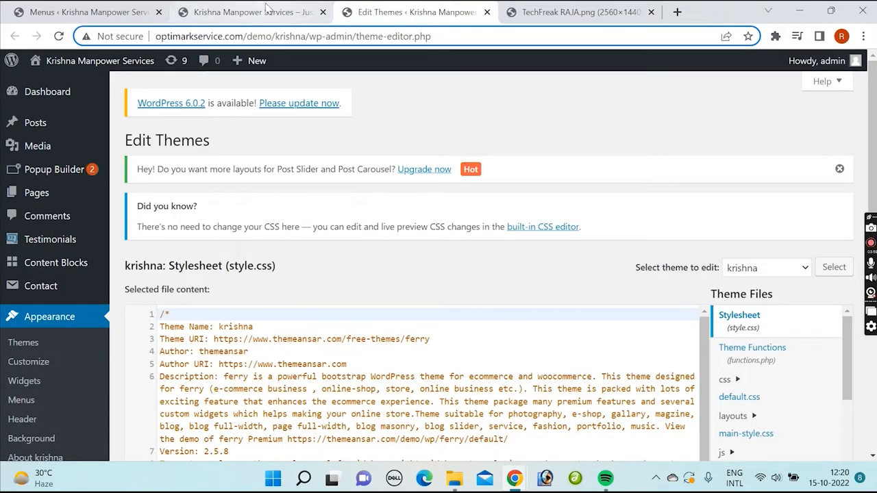
Step: Open the Theme Header file (header.php) for editing and locate the commented-out wp_nav_menu call for the 'top' location
{"action": "scroll", "coordinate": [778, 309], "scroll_direction": "down", "scroll_amount": 5}
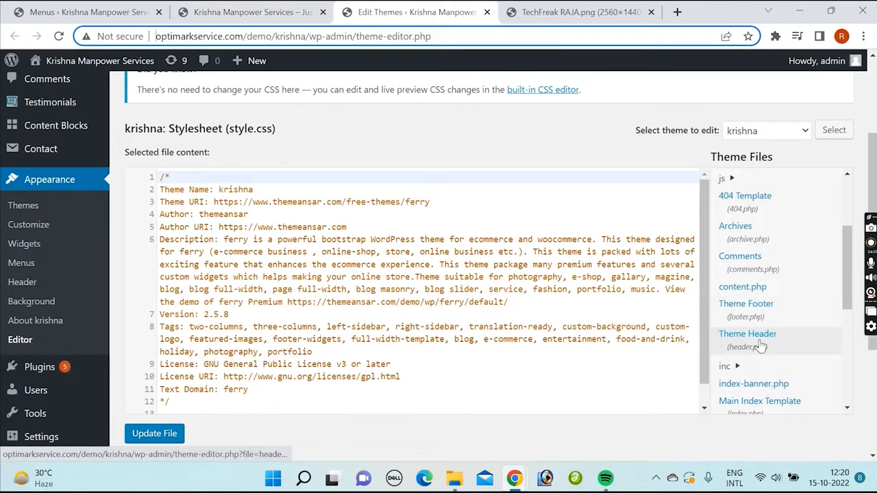
{"action": "left_click", "coordinate": [750, 335]}
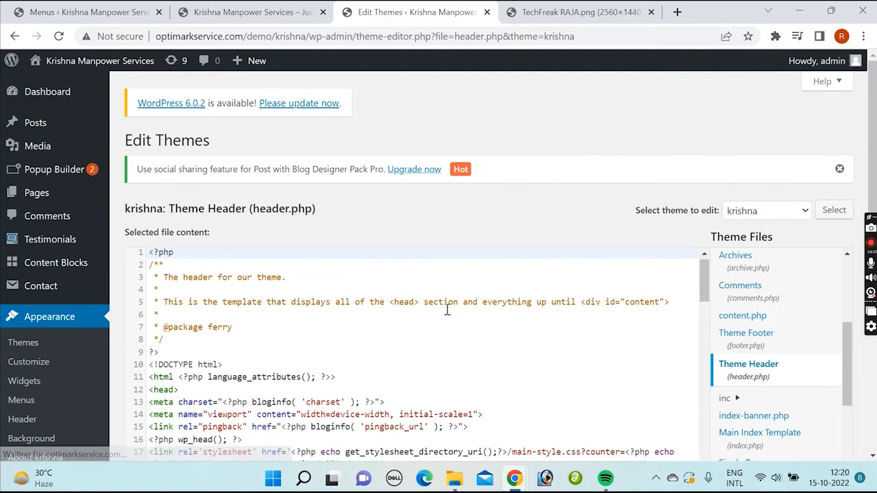
{"action": "scroll", "coordinate": [447, 310], "scroll_direction": "down", "scroll_amount": 6}
{"action": "scroll", "coordinate": [418, 332], "scroll_direction": "down", "scroll_amount": 3}
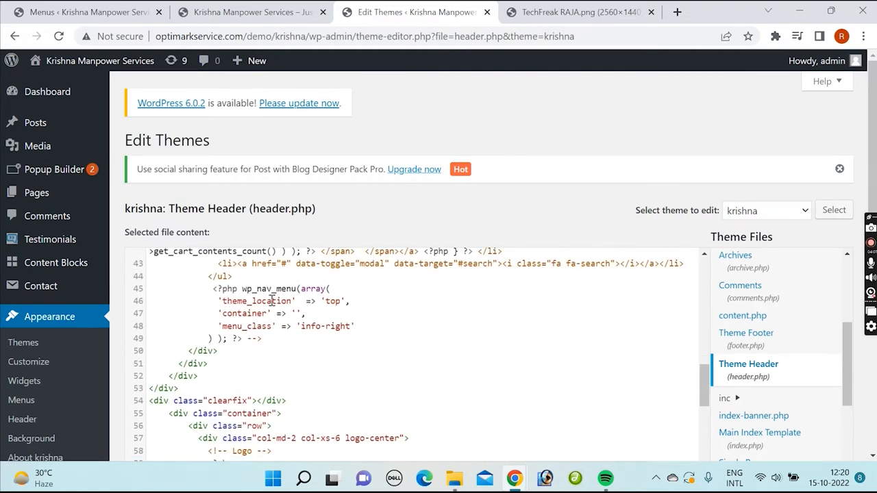
Step: Remove the opening and closing comment markers around the info-right list and the 'top' wp_nav_menu call in header.php
{"action": "scroll", "coordinate": [273, 301], "scroll_direction": "up", "scroll_amount": 3}
{"action": "left_click_drag", "start_coordinate": [210, 326], "coordinate": [229, 326]}
{"action": "key", "text": "BackSpace"}
{"action": "scroll", "coordinate": [274, 339], "scroll_direction": "down", "scroll_amount": 1}
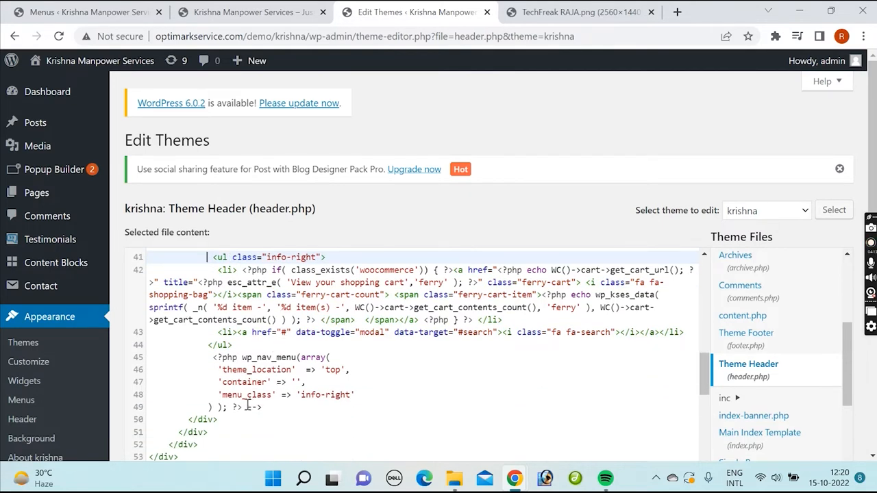
{"action": "left_click_drag", "start_coordinate": [248, 407], "coordinate": [283, 408]}
{"action": "key", "text": "BackSpace"}
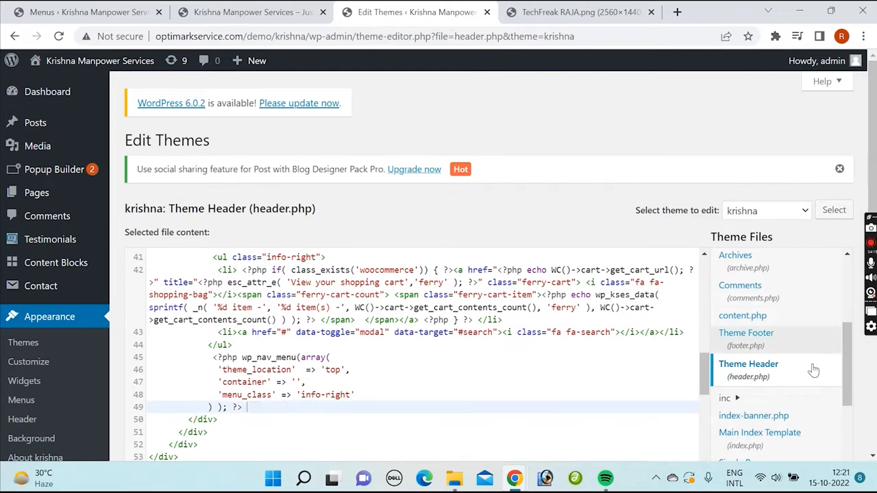
Step: Save the edited header.php file and reload the live site to check its header bar
{"action": "scroll", "coordinate": [813, 370], "scroll_direction": "down", "scroll_amount": 5}
{"action": "scroll", "coordinate": [869, 403], "scroll_direction": "down", "scroll_amount": 3}
{"action": "left_click", "coordinate": [169, 335]}
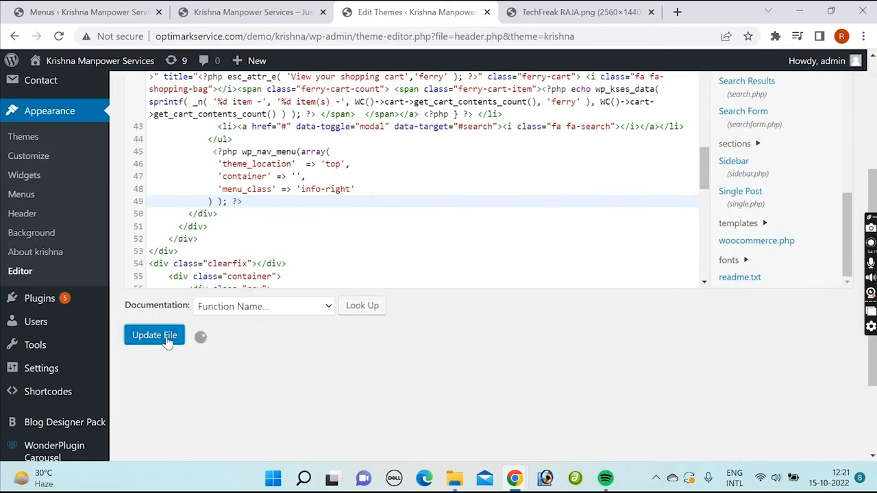
{"action": "left_click", "coordinate": [275, 11]}
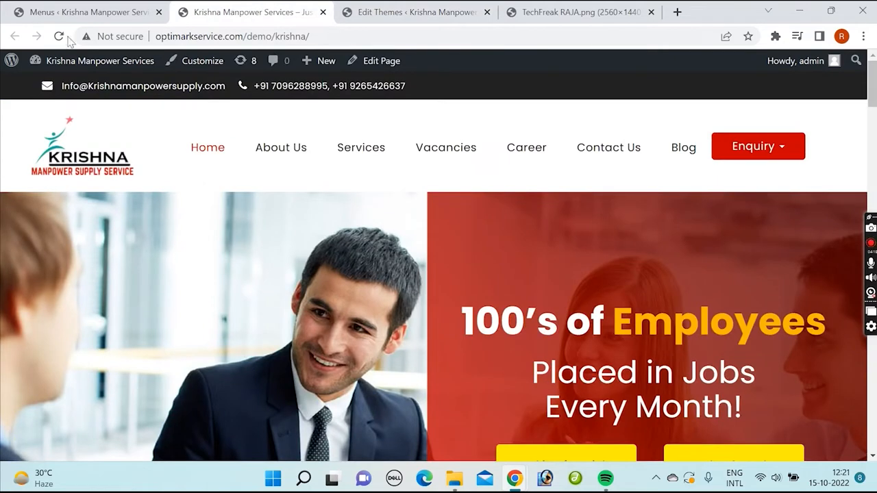
{"action": "left_click", "coordinate": [61, 36]}
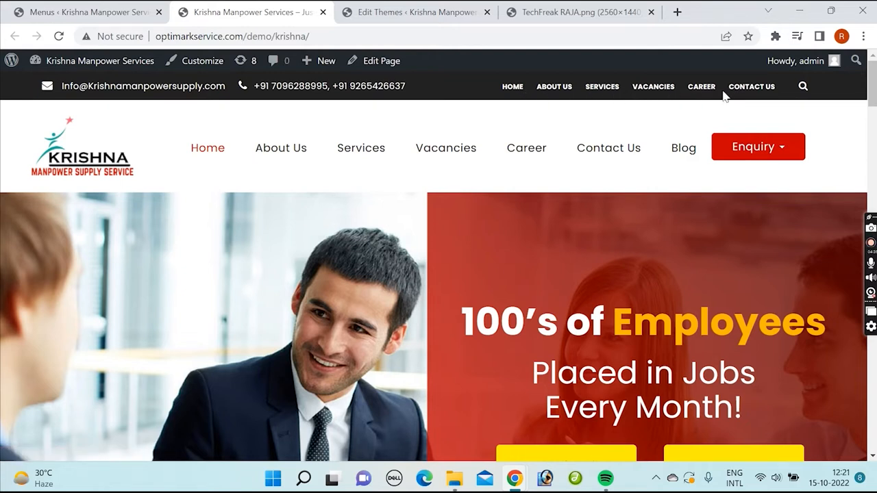
Step: Load the Important Links menu for editing, assign it to the Top Right Menu display location, and save it
{"action": "left_click", "coordinate": [90, 12]}
{"action": "left_click", "coordinate": [281, 165]}
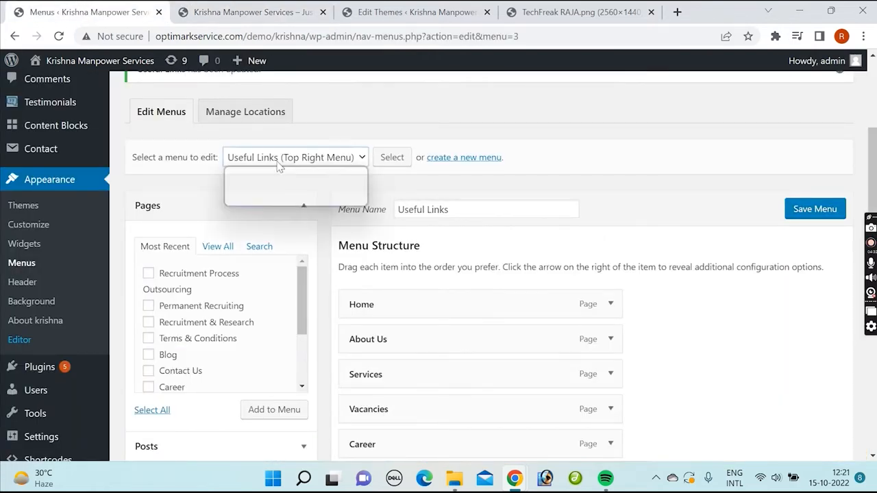
{"action": "left_click", "coordinate": [281, 175]}
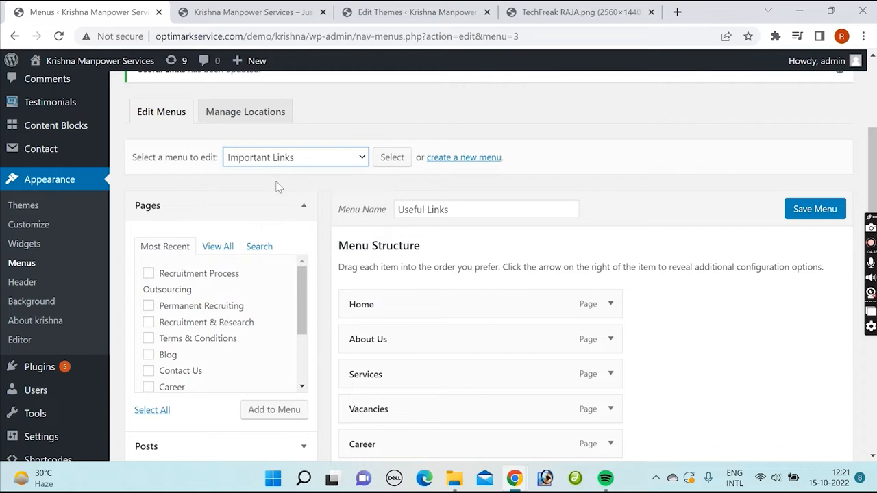
{"action": "left_click", "coordinate": [396, 157]}
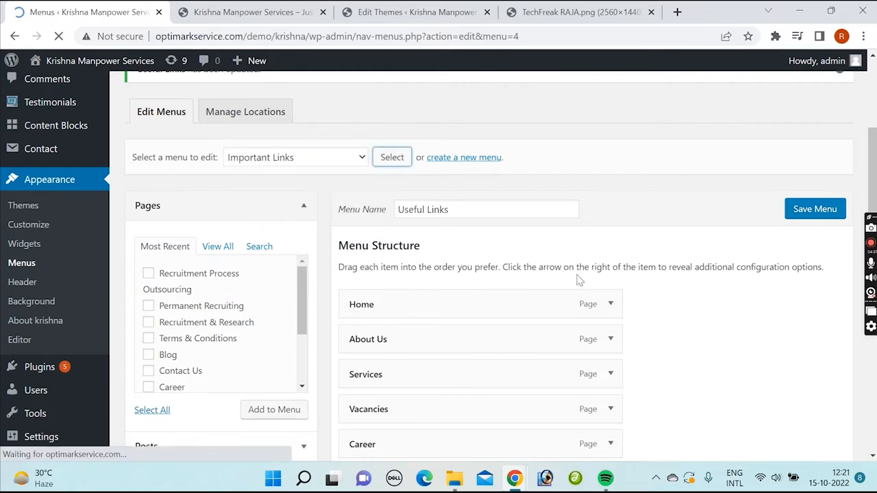
{"action": "scroll", "coordinate": [617, 280], "scroll_direction": "down", "scroll_amount": 6}
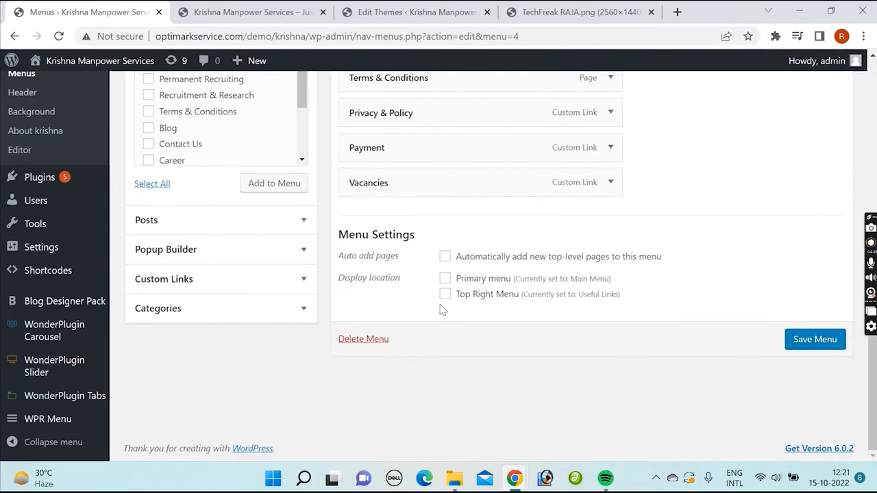
{"action": "left_click", "coordinate": [445, 296]}
{"action": "left_click", "coordinate": [826, 341]}
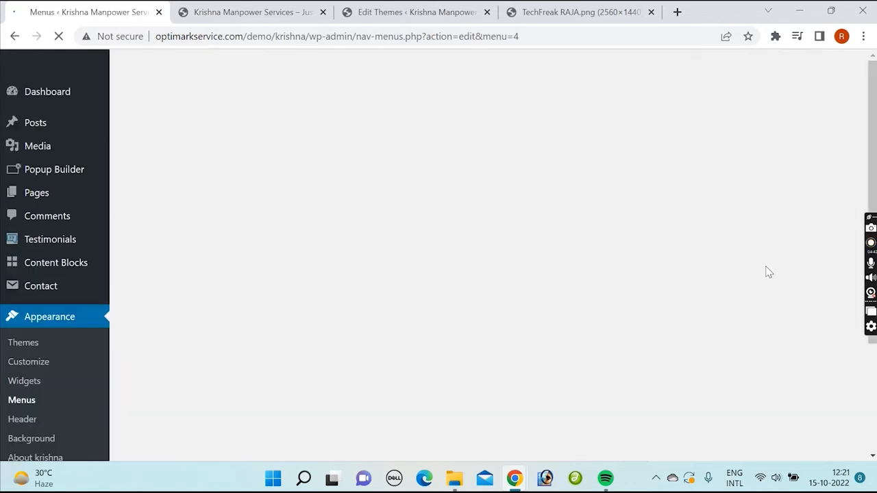
{"action": "scroll", "coordinate": [682, 296], "scroll_direction": "down", "scroll_amount": 2}
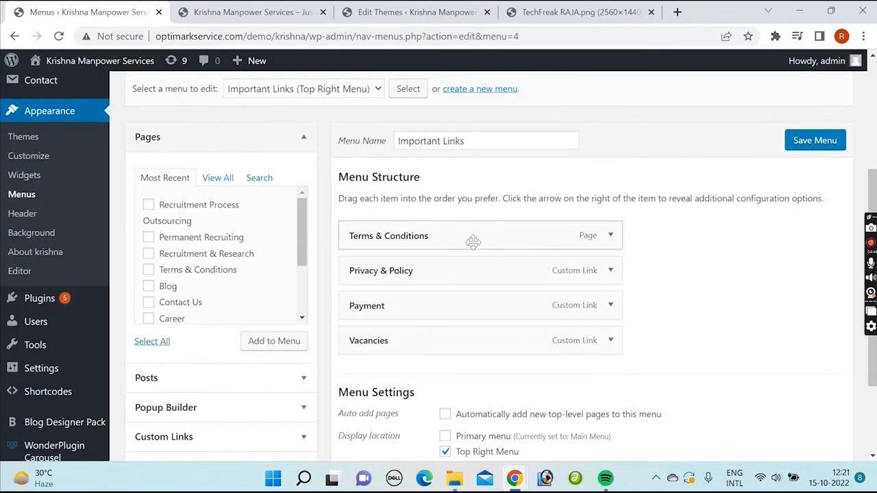
Step: Load the Useful Links menu for editing and check its display location settings
{"action": "scroll", "coordinate": [377, 199], "scroll_direction": "up", "scroll_amount": 1}
{"action": "left_click", "coordinate": [286, 159]}
{"action": "left_click", "coordinate": [253, 200]}
{"action": "left_click", "coordinate": [408, 157]}
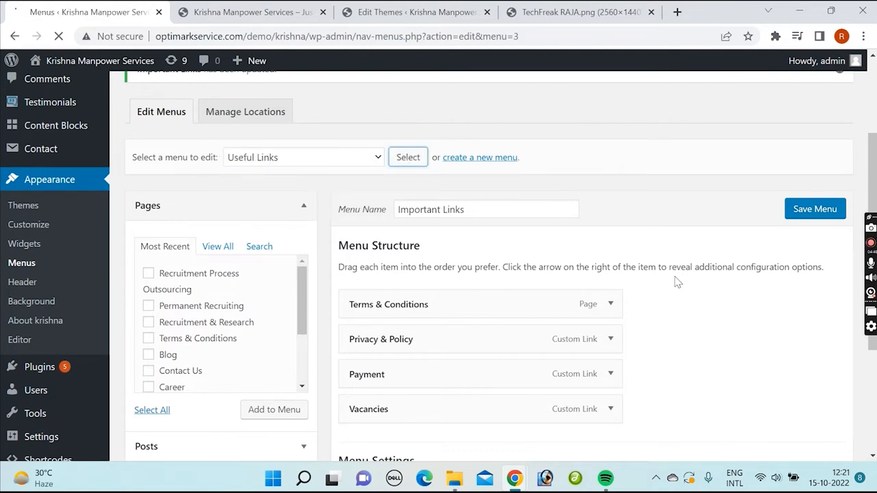
{"action": "scroll", "coordinate": [667, 278], "scroll_direction": "down", "scroll_amount": 5}
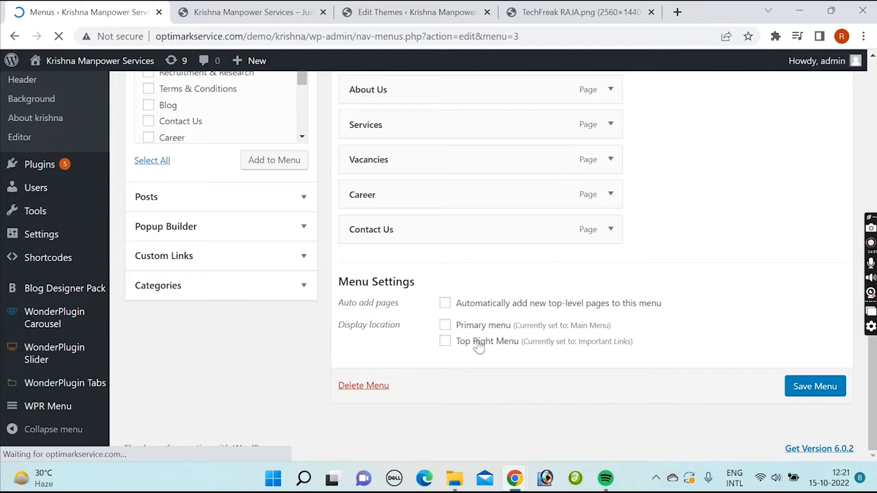
{"action": "scroll", "coordinate": [615, 254], "scroll_direction": "up", "scroll_amount": 3}
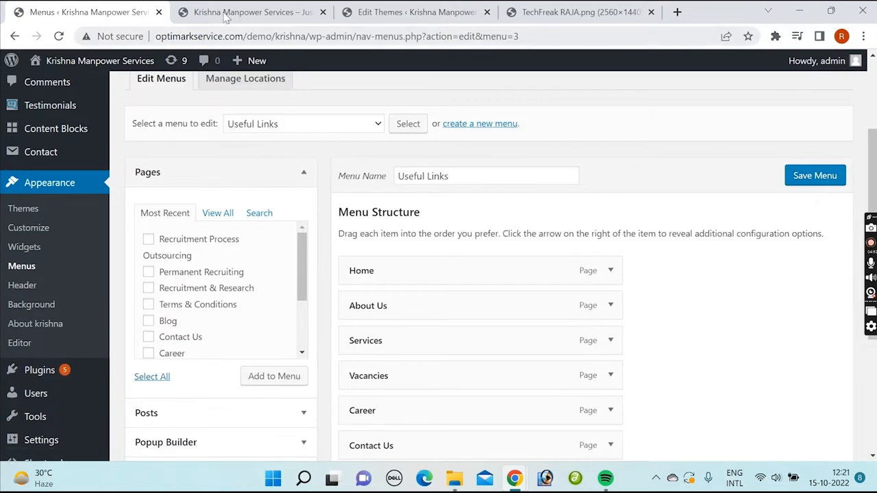
Step: Reload the live site to check the header bar's links, and review the items of the Useful Links menu
{"action": "left_click", "coordinate": [226, 14]}
{"action": "left_click", "coordinate": [59, 35]}
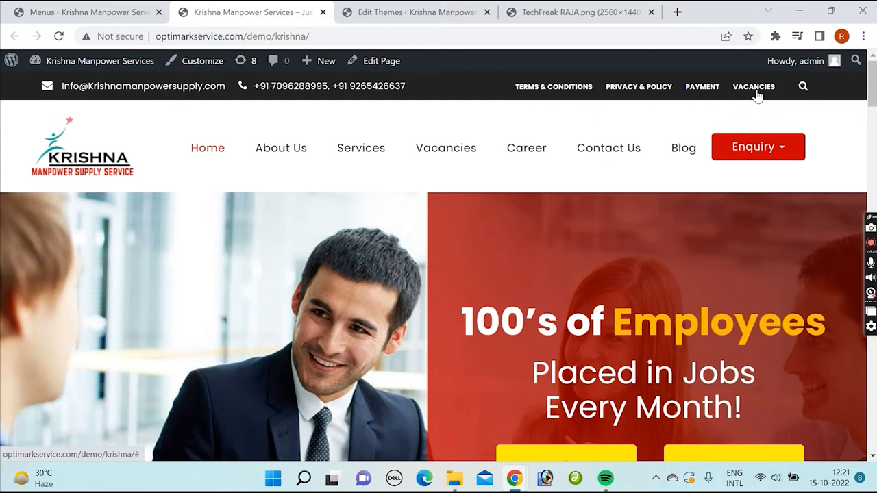
{"action": "left_click", "coordinate": [86, 12]}
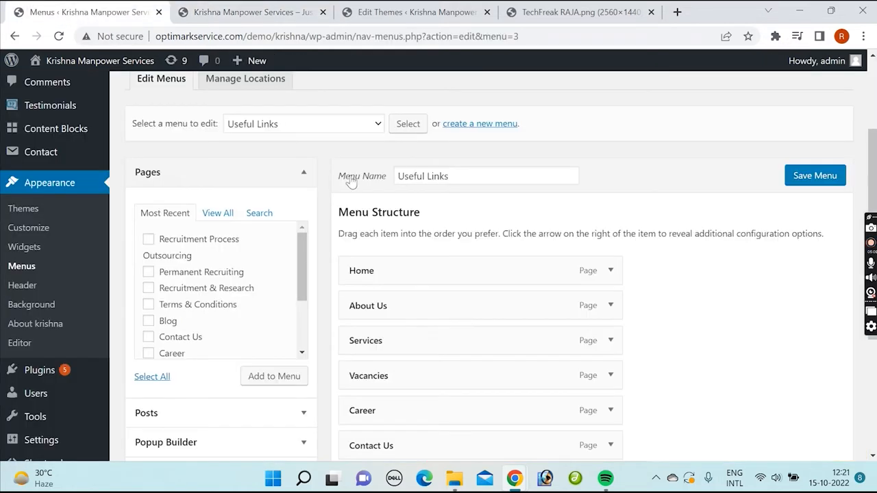
{"action": "scroll", "coordinate": [703, 290], "scroll_direction": "down", "scroll_amount": 2}
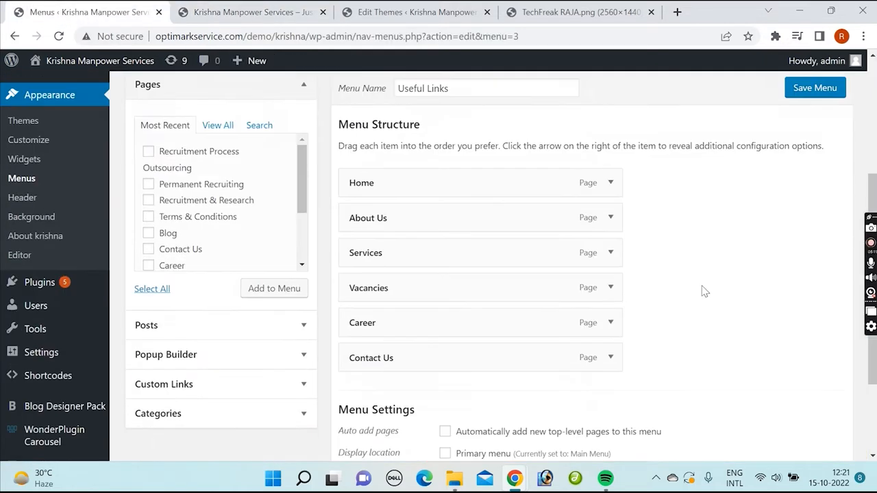
{"action": "scroll", "coordinate": [703, 283], "scroll_direction": "up", "scroll_amount": 2}
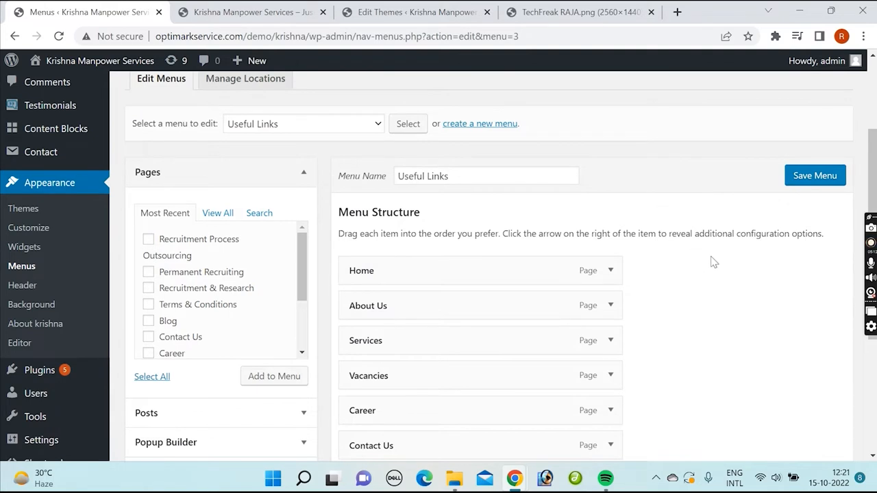
{"action": "scroll", "coordinate": [713, 264], "scroll_direction": "down", "scroll_amount": 4}
Step: Check which menu is assigned to each theme location, and return to menu editing
{"action": "scroll", "coordinate": [713, 266], "scroll_direction": "up", "scroll_amount": 6}
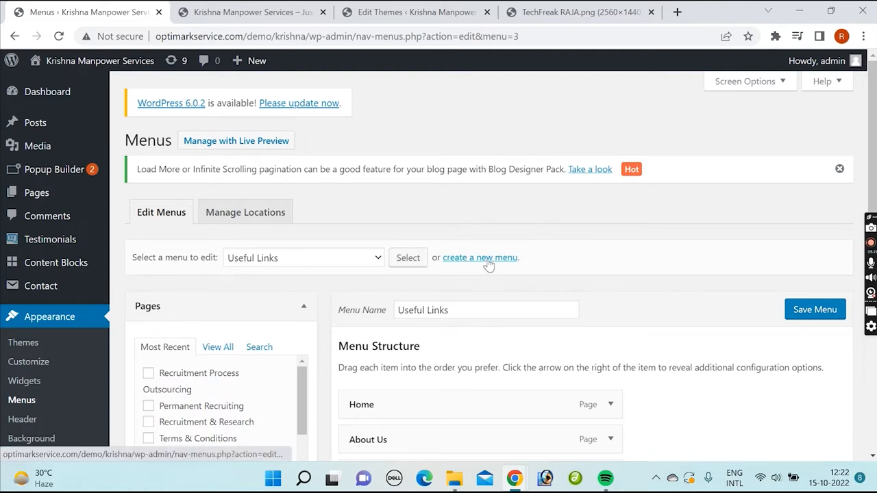
{"action": "scroll", "coordinate": [488, 265], "scroll_direction": "down", "scroll_amount": 5}
{"action": "scroll", "coordinate": [613, 280], "scroll_direction": "up", "scroll_amount": 5}
{"action": "left_click", "coordinate": [236, 209]}
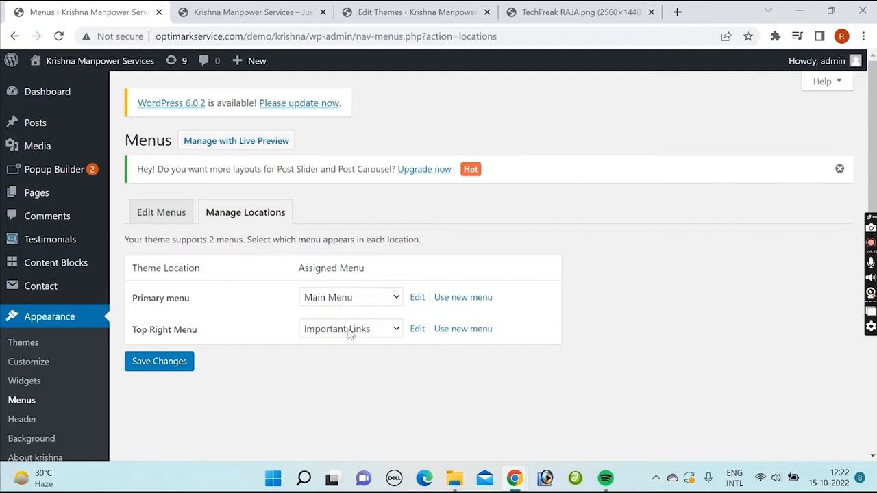
{"action": "left_click", "coordinate": [157, 217]}
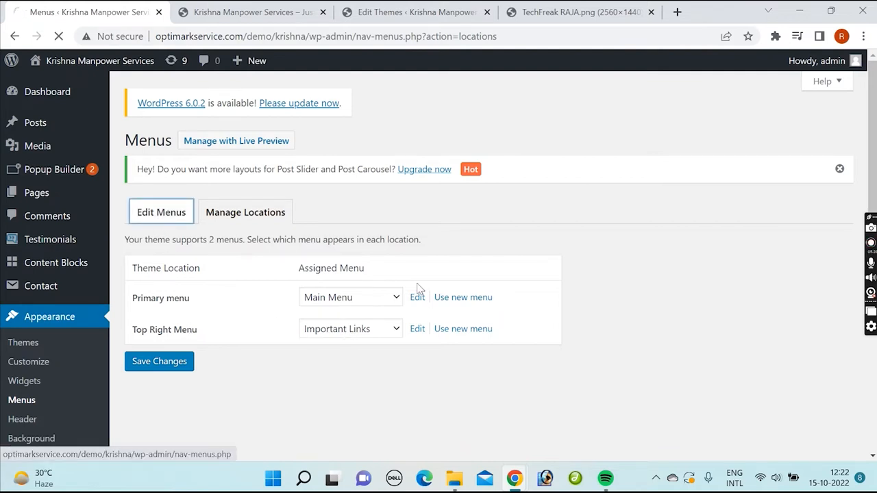
Step: Create a new menu named "Test Menu"
{"action": "scroll", "coordinate": [510, 271], "scroll_direction": "down", "scroll_amount": 1}
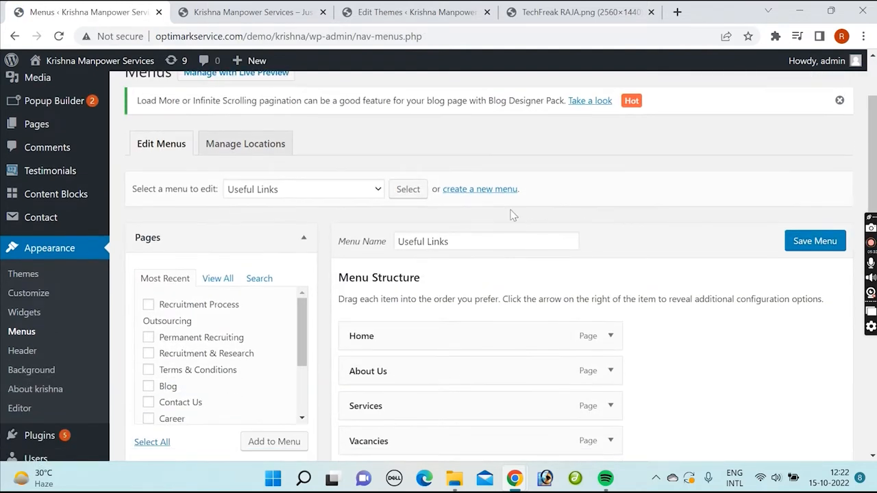
{"action": "left_click", "coordinate": [483, 195]}
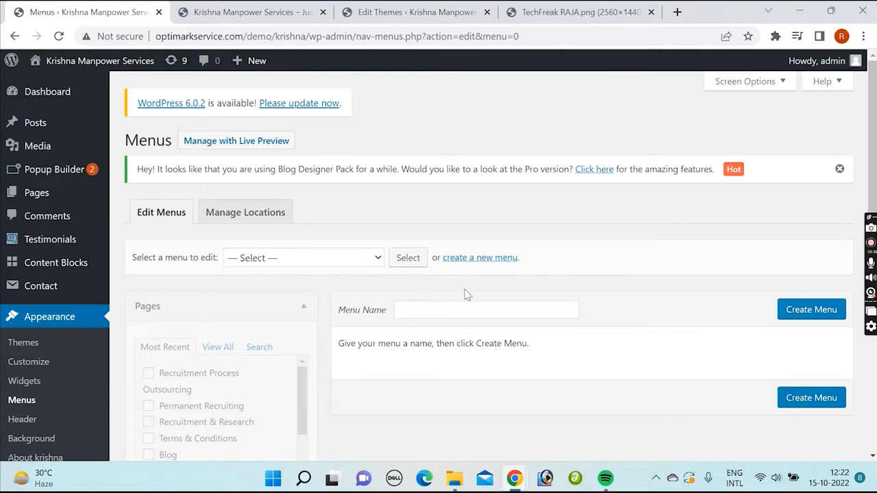
{"action": "left_click", "coordinate": [459, 311]}
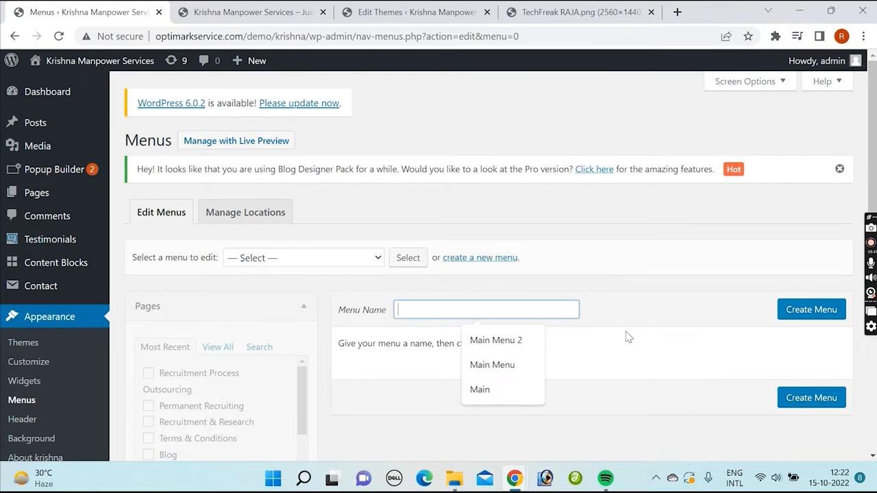
{"action": "type", "text": "Test Menu"}
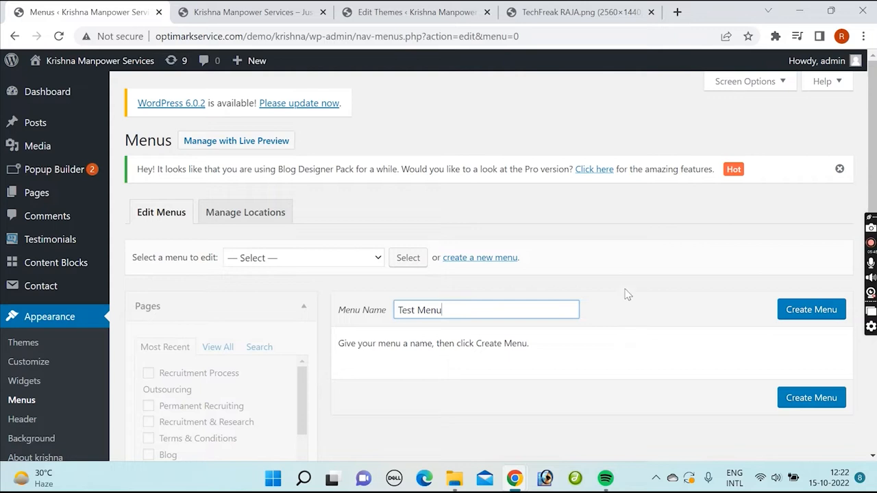
{"action": "left_click", "coordinate": [800, 313]}
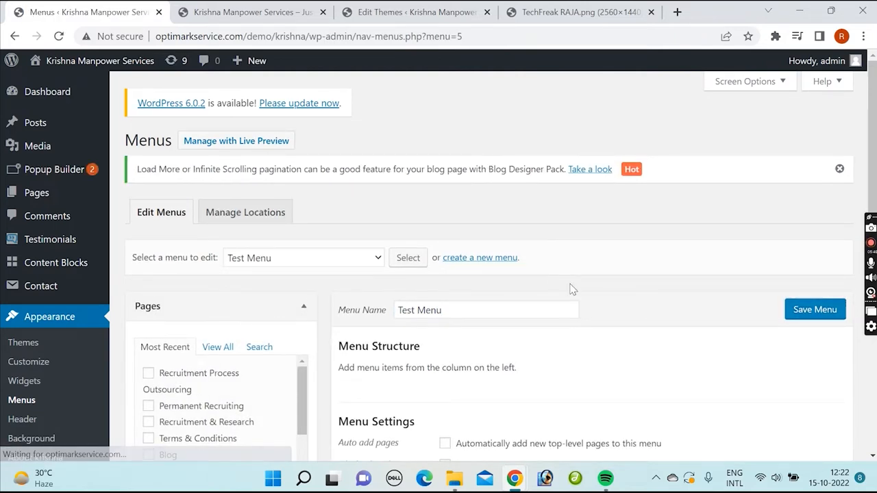
Step: Look over Test Menu's display location settings and the pages and posts offered as menu items, including the post search
{"action": "scroll", "coordinate": [438, 261], "scroll_direction": "down", "scroll_amount": 2}
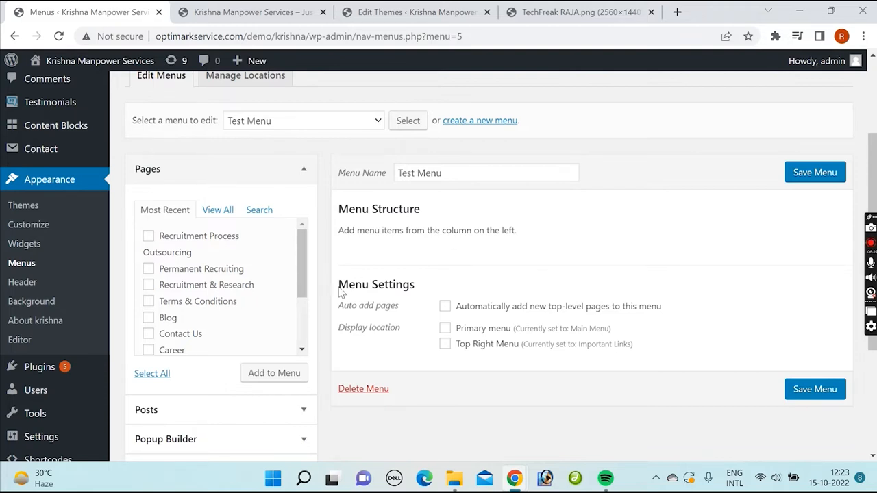
{"action": "scroll", "coordinate": [372, 284], "scroll_direction": "down", "scroll_amount": 2}
{"action": "scroll", "coordinate": [375, 276], "scroll_direction": "up", "scroll_amount": 1}
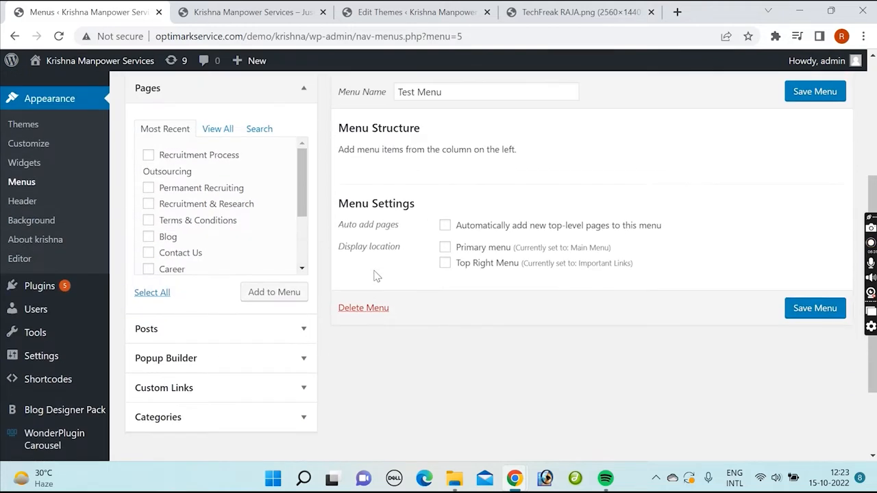
{"action": "left_click", "coordinate": [306, 101]}
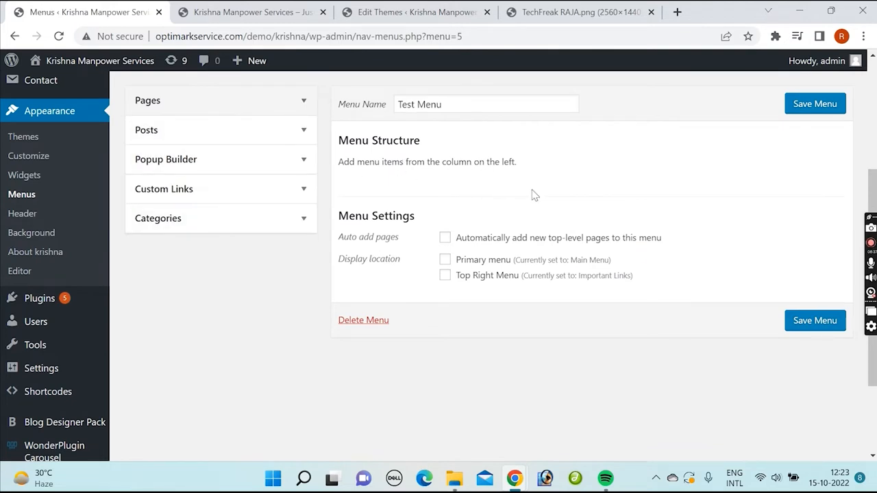
{"action": "scroll", "coordinate": [536, 199], "scroll_direction": "up", "scroll_amount": 1}
{"action": "left_click", "coordinate": [299, 172]}
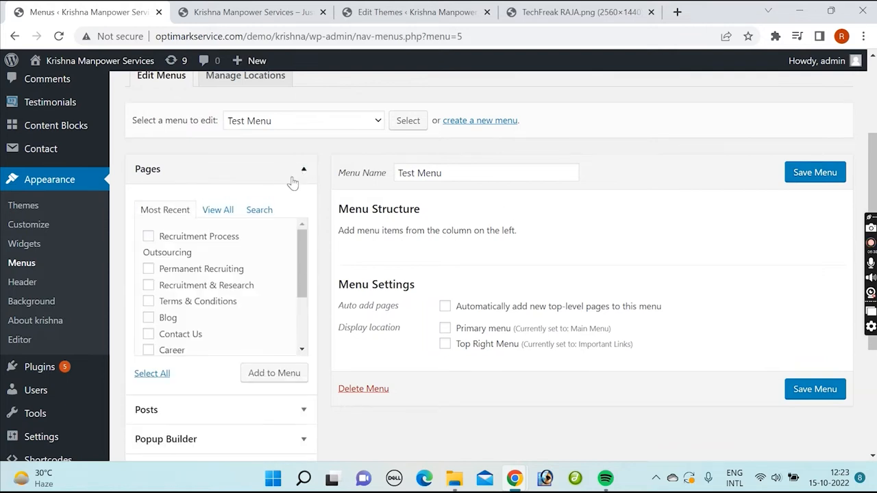
{"action": "scroll", "coordinate": [302, 274], "scroll_direction": "down", "scroll_amount": 6}
{"action": "left_click", "coordinate": [304, 219]}
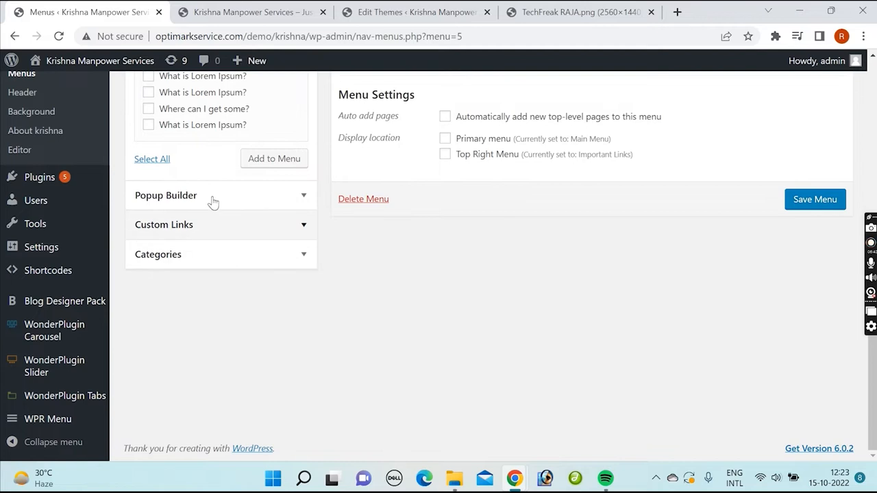
{"action": "scroll", "coordinate": [210, 170], "scroll_direction": "up", "scroll_amount": 1}
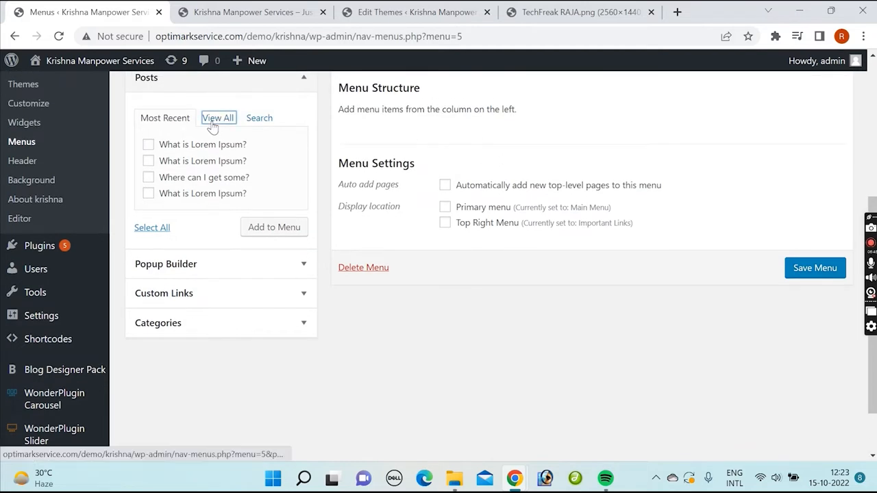
{"action": "left_click", "coordinate": [256, 121]}
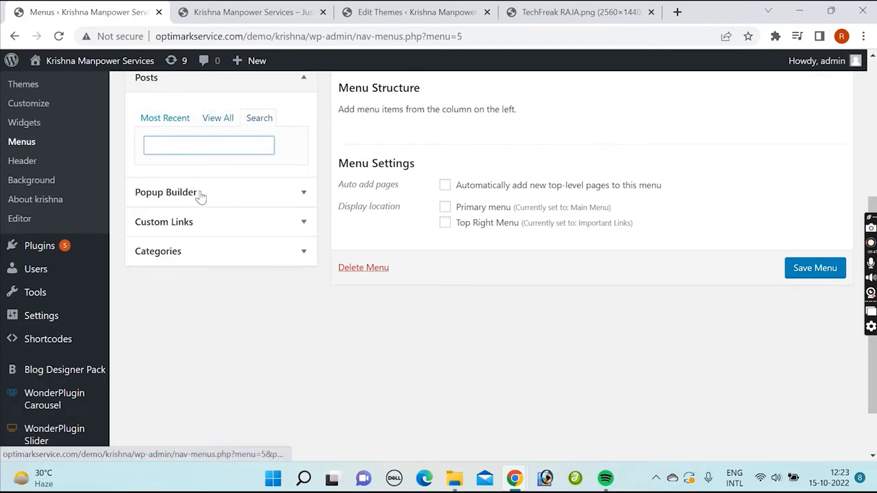
Step: Review the Popup Builder, Custom Links and Categories sources for menu items, and collapse the Categories section
{"action": "left_click", "coordinate": [302, 193]}
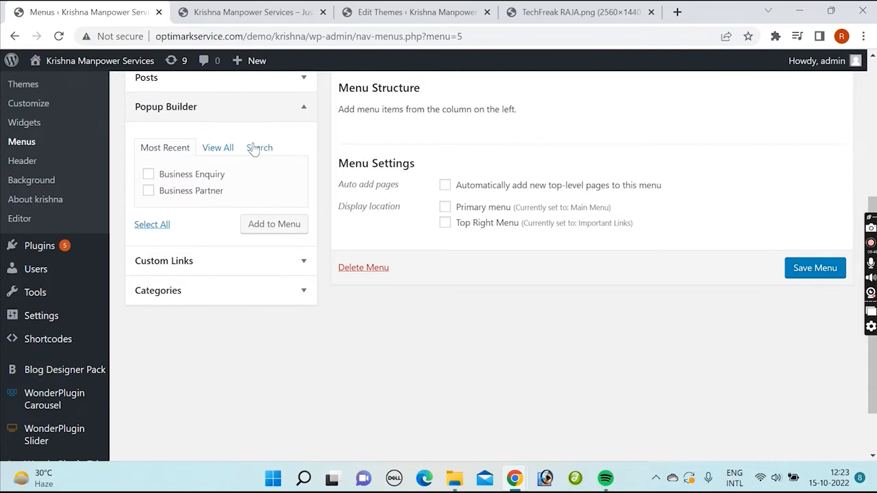
{"action": "scroll", "coordinate": [290, 231], "scroll_direction": "up", "scroll_amount": 4}
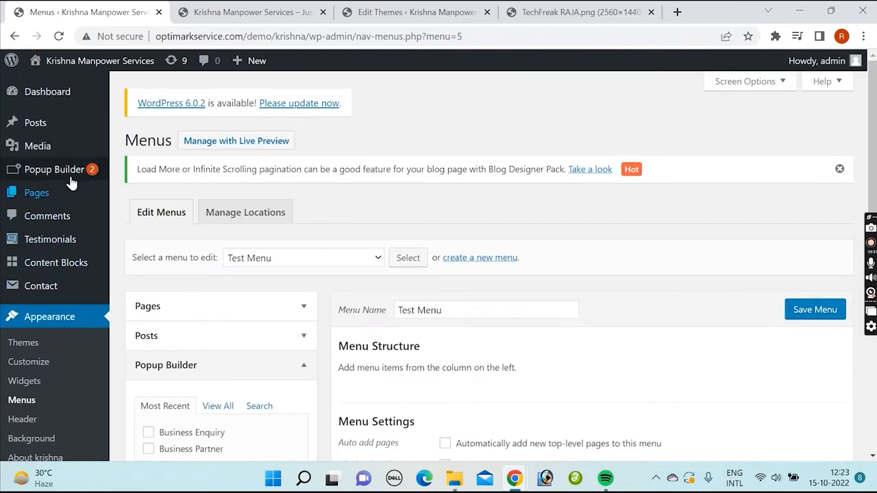
{"action": "scroll", "coordinate": [270, 251], "scroll_direction": "down", "scroll_amount": 4}
{"action": "scroll", "coordinate": [305, 261], "scroll_direction": "down", "scroll_amount": 2}
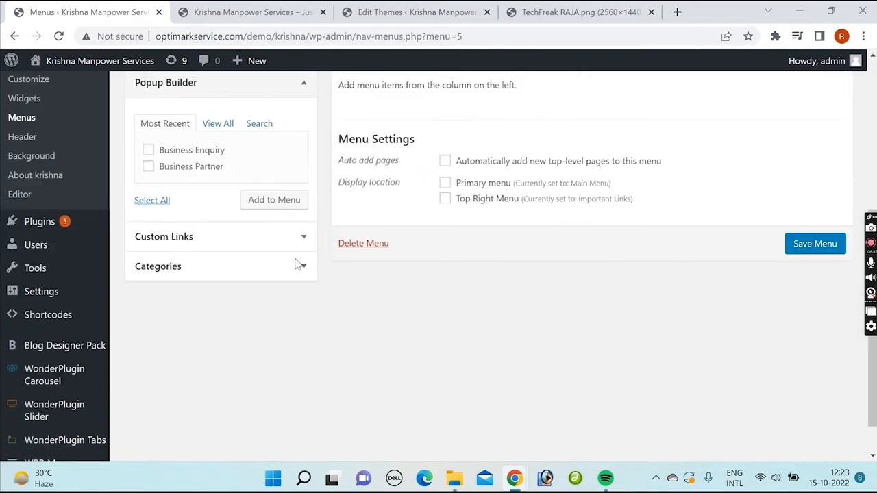
{"action": "scroll", "coordinate": [251, 186], "scroll_direction": "up", "scroll_amount": 1}
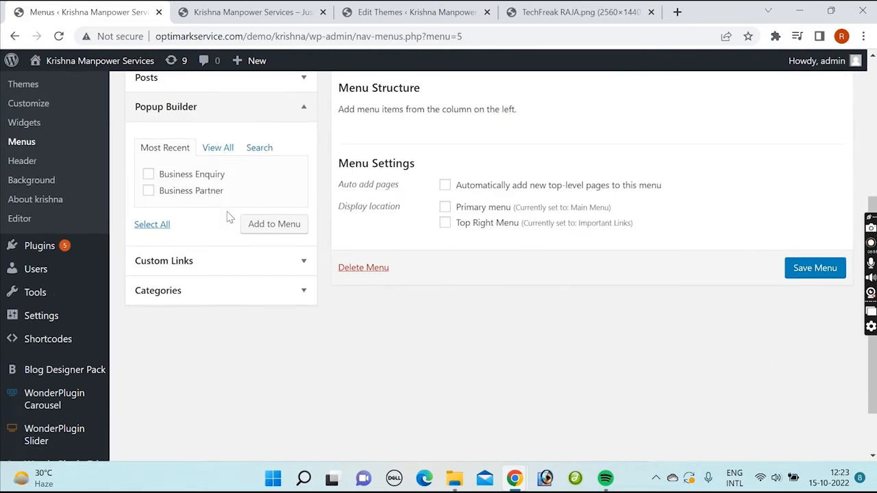
{"action": "left_click", "coordinate": [284, 263]}
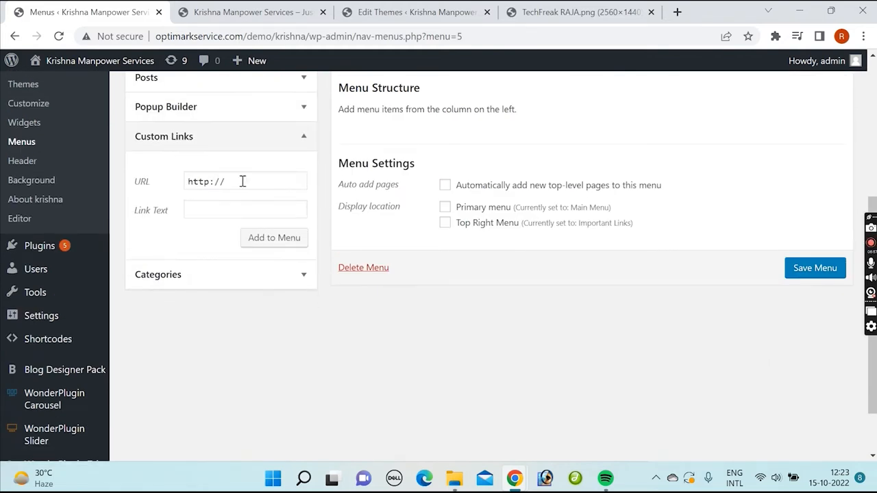
{"action": "left_click", "coordinate": [302, 278]}
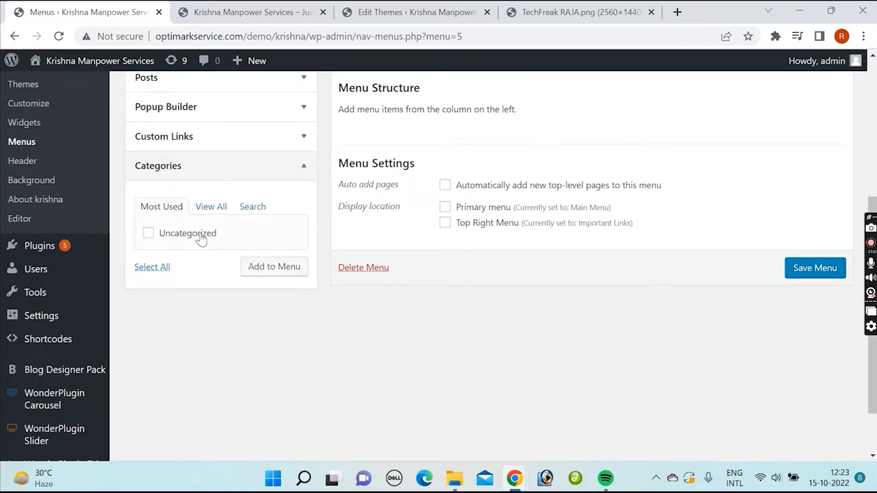
{"action": "scroll", "coordinate": [259, 226], "scroll_direction": "up", "scroll_amount": 3}
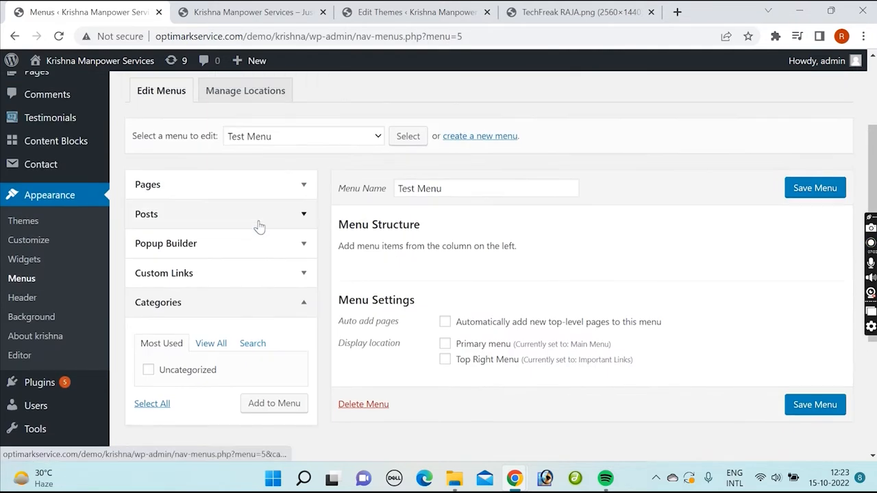
{"action": "left_click", "coordinate": [307, 304]}
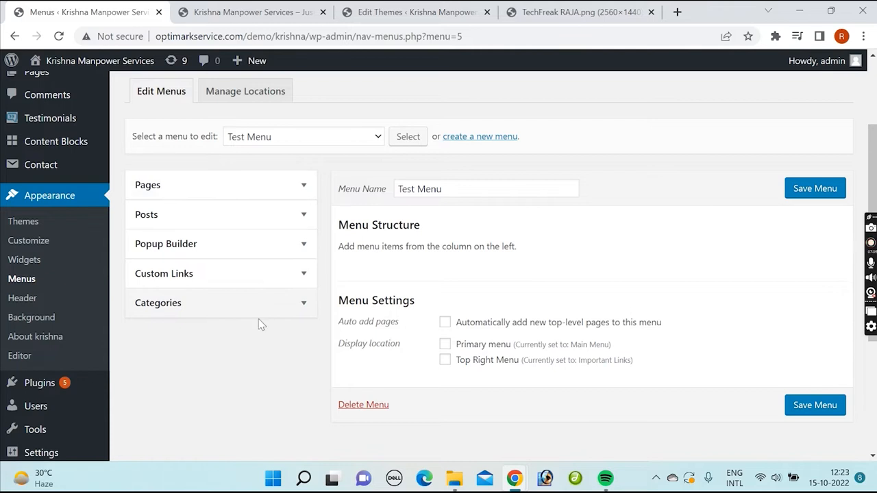
Step: Browse the most recent pages and the full list of pages that can be added to Test Menu
{"action": "left_click", "coordinate": [304, 186]}
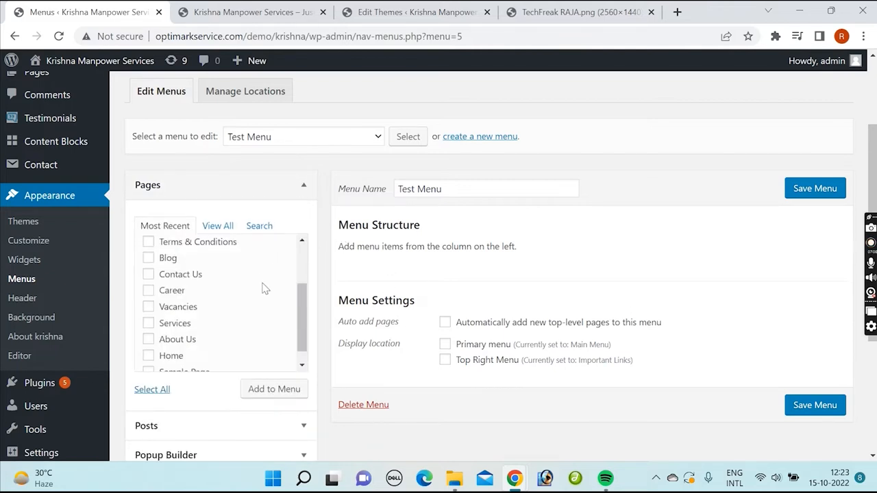
{"action": "scroll", "coordinate": [264, 289], "scroll_direction": "down", "scroll_amount": 1}
{"action": "scroll", "coordinate": [252, 298], "scroll_direction": "up", "scroll_amount": 2}
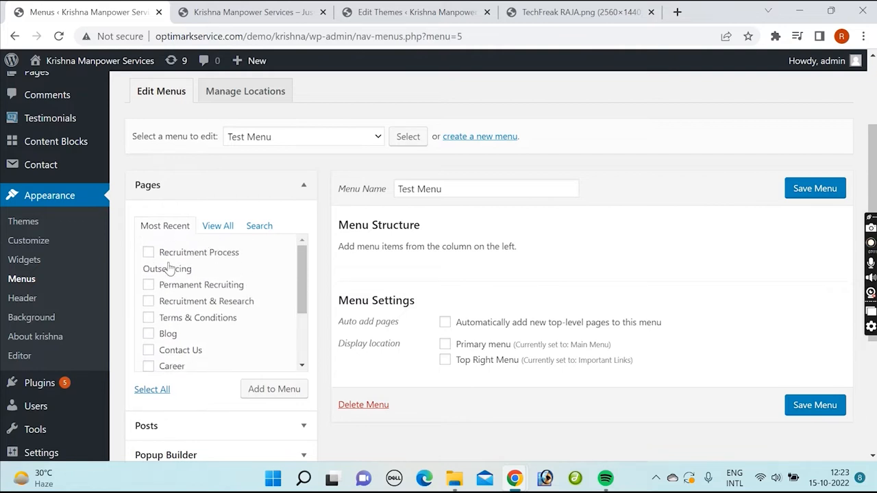
{"action": "scroll", "coordinate": [187, 279], "scroll_direction": "down", "scroll_amount": 3}
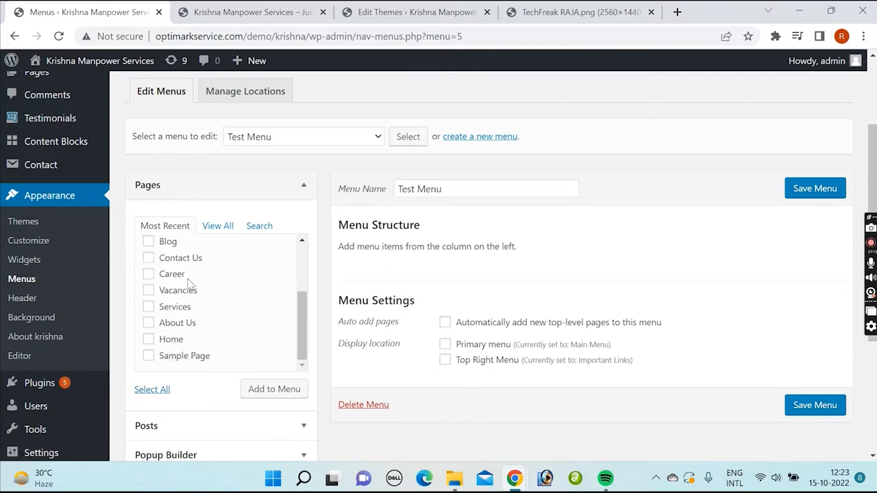
{"action": "scroll", "coordinate": [191, 284], "scroll_direction": "up", "scroll_amount": 2}
{"action": "left_click", "coordinate": [214, 228]}
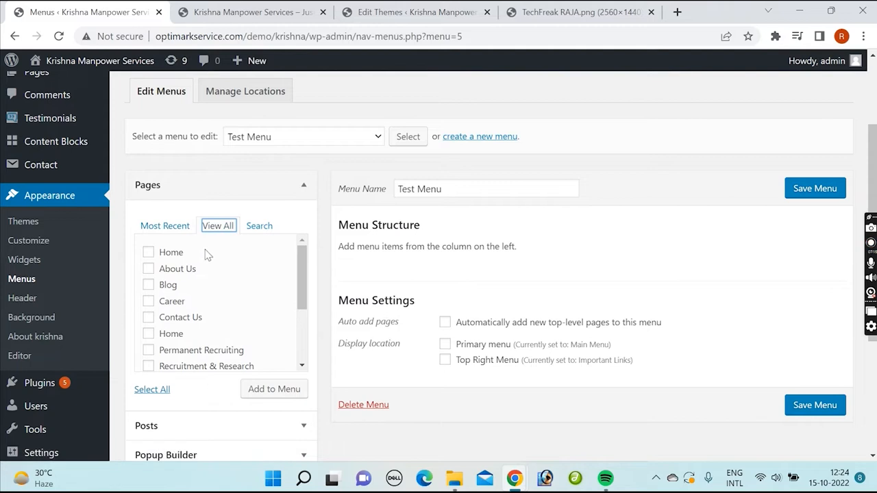
{"action": "scroll", "coordinate": [298, 271], "scroll_direction": "down", "scroll_amount": 3}
{"action": "right_click", "coordinate": [306, 267]}
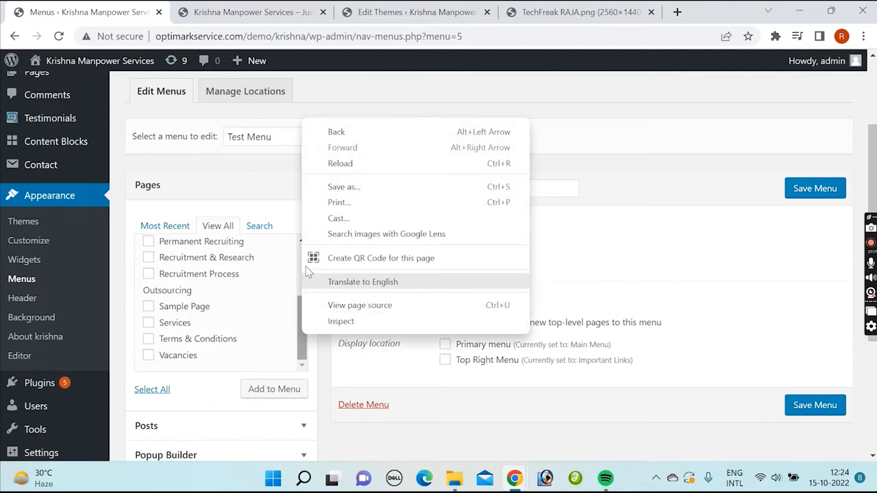
{"action": "left_click", "coordinate": [304, 346]}
{"action": "left_click_drag", "start_coordinate": [305, 346], "coordinate": [305, 273]}
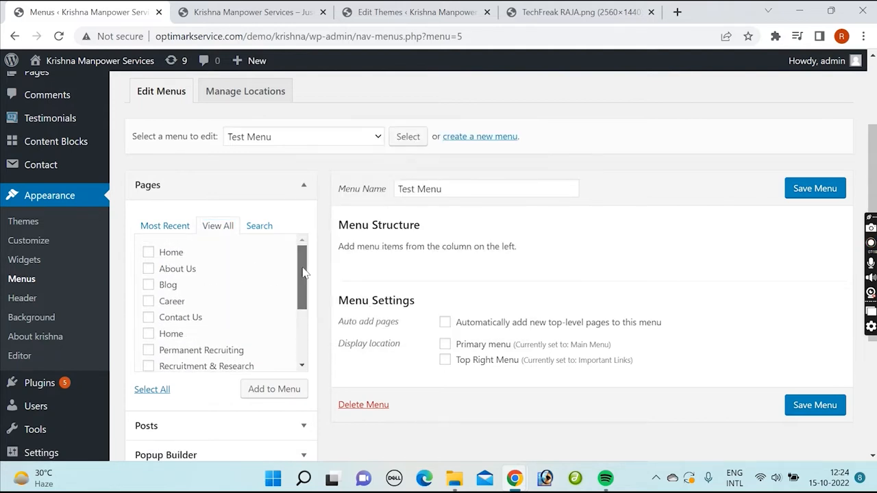
{"action": "scroll", "coordinate": [281, 317], "scroll_direction": "down", "scroll_amount": 3}
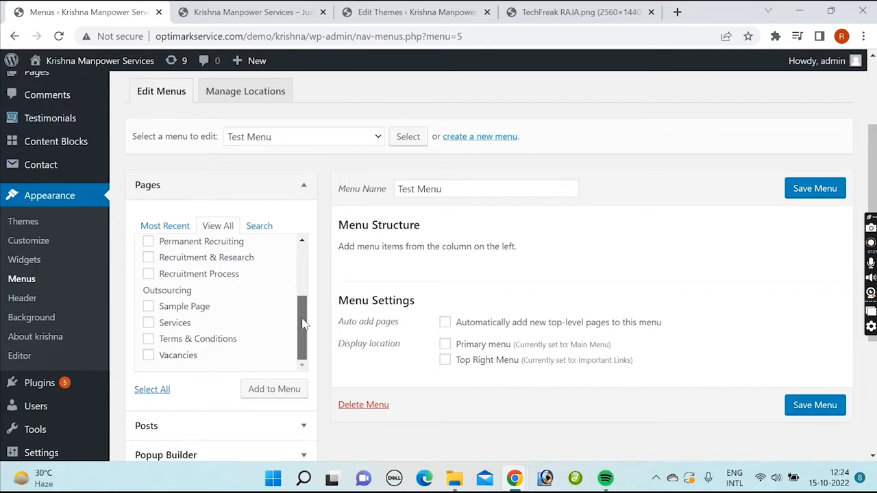
{"action": "left_click_drag", "start_coordinate": [302, 321], "coordinate": [306, 269]}
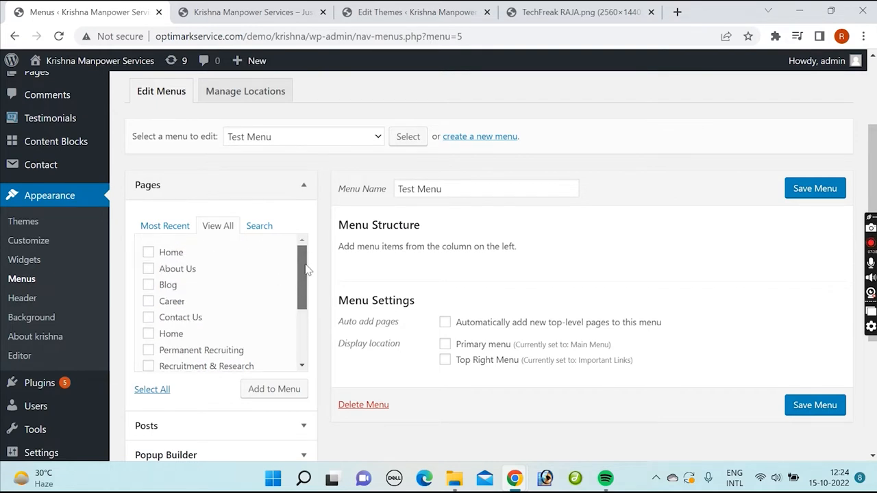
Step: Search the site's pages for "about" and add the About Us page to Test Menu
{"action": "left_click", "coordinate": [260, 228]}
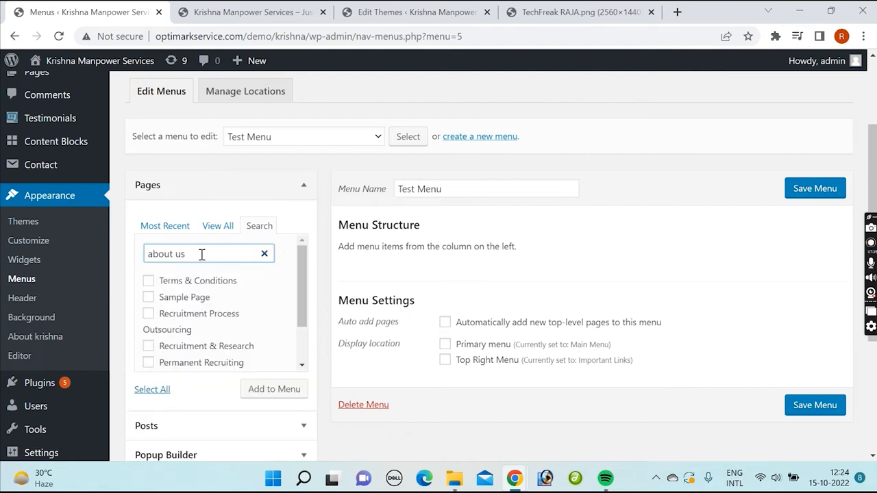
{"action": "left_click_drag", "start_coordinate": [175, 253], "coordinate": [199, 253]}
{"action": "key", "text": "BackSpace"}
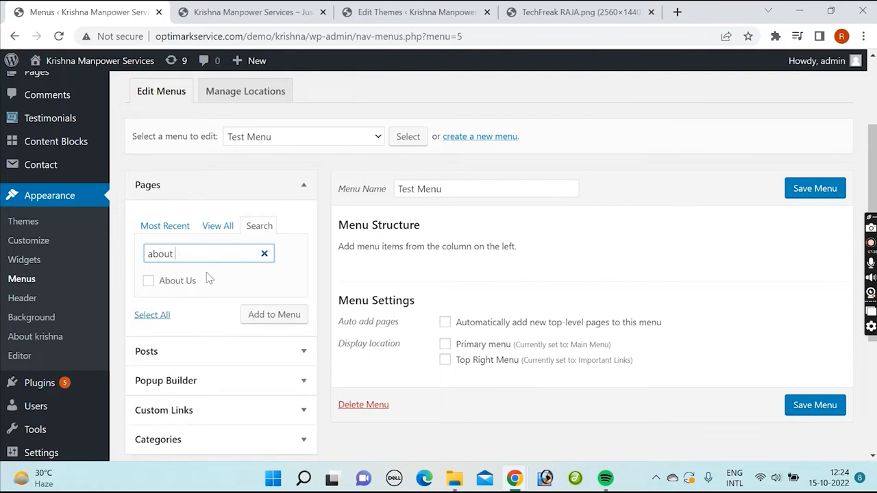
{"action": "left_click", "coordinate": [148, 283]}
{"action": "left_click", "coordinate": [271, 316]}
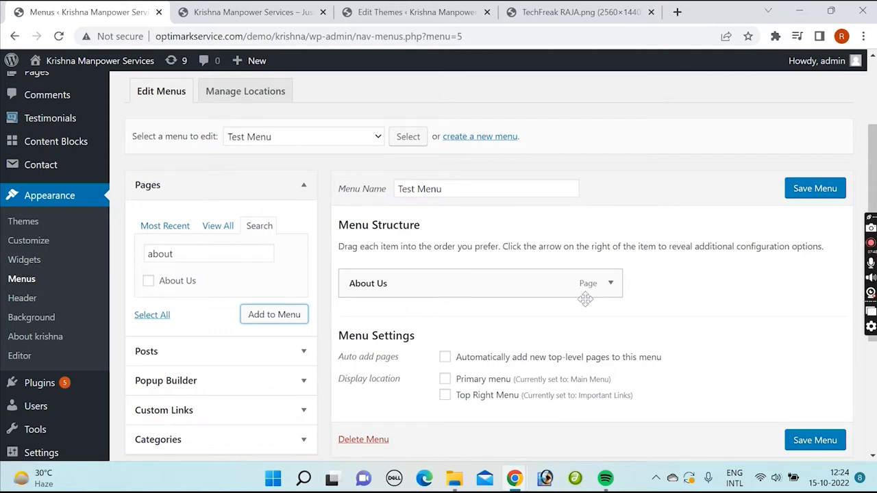
Step: Review the recent, searchable and complete lists of posts available as items for Test Menu
{"action": "scroll", "coordinate": [233, 287], "scroll_direction": "down", "scroll_amount": 1}
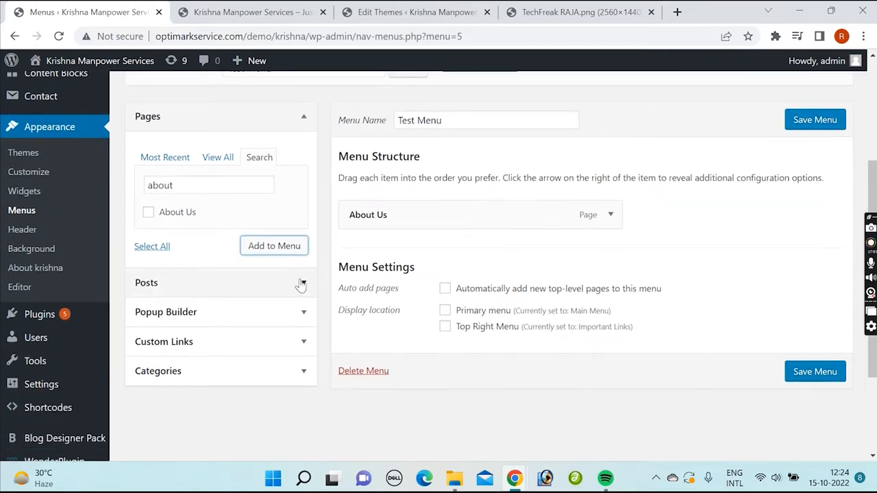
{"action": "left_click", "coordinate": [304, 287]}
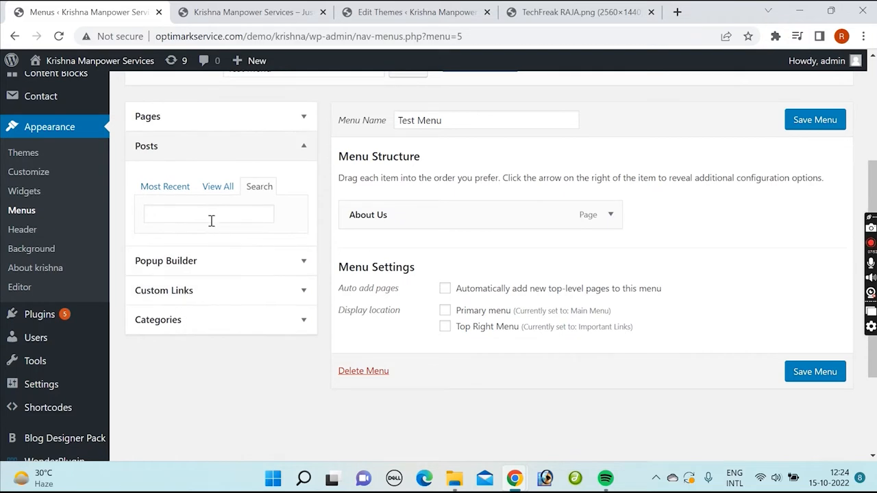
{"action": "left_click", "coordinate": [165, 187]}
{"action": "left_click", "coordinate": [218, 189]}
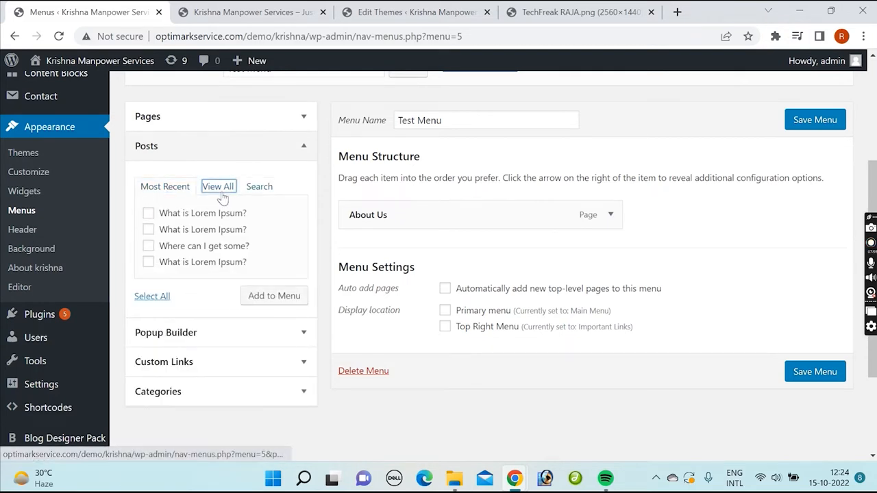
{"action": "left_click", "coordinate": [260, 189]}
{"action": "left_click", "coordinate": [224, 193]}
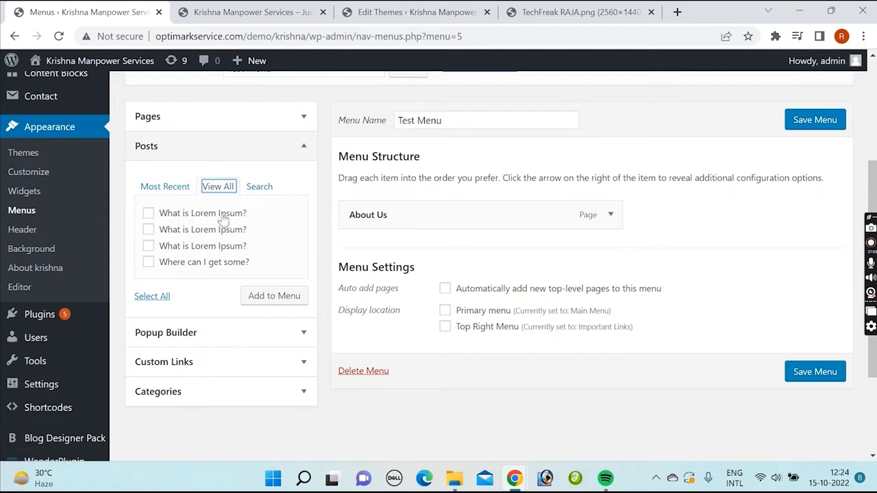
Step: Add the second What is Lorem Ipsum? post and the Business Enquiry popup to Test Menu
{"action": "left_click", "coordinate": [149, 230]}
{"action": "left_click", "coordinate": [250, 296]}
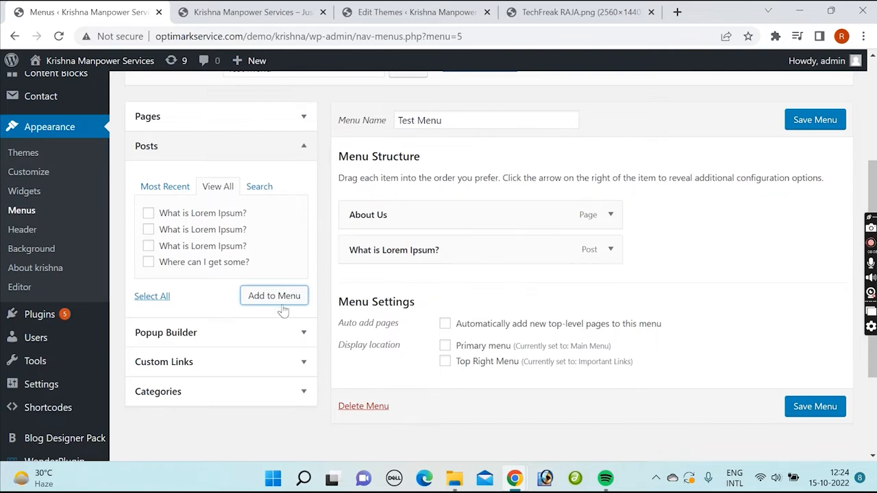
{"action": "left_click", "coordinate": [278, 334]}
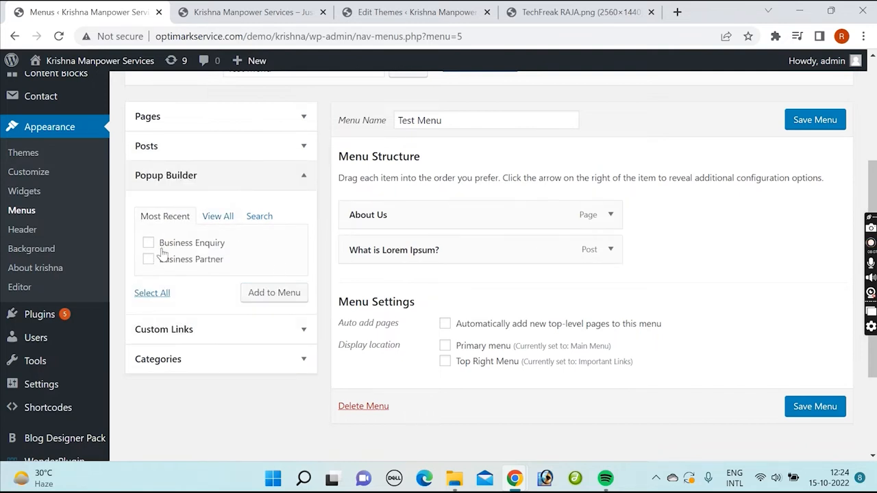
{"action": "left_click", "coordinate": [148, 247]}
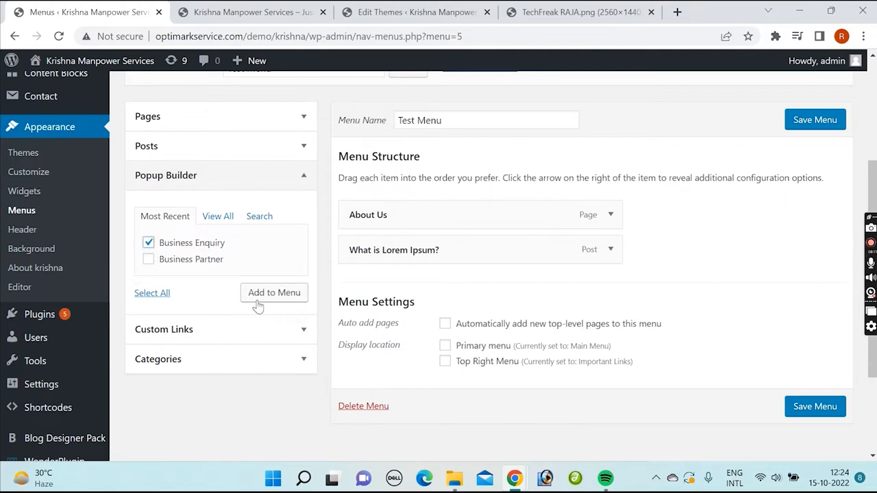
{"action": "left_click", "coordinate": [292, 299]}
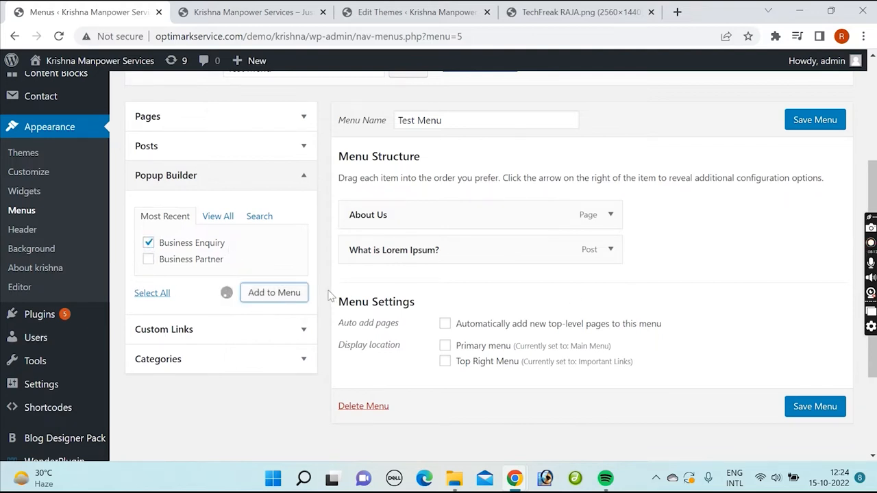
{"action": "scroll", "coordinate": [260, 310], "scroll_direction": "down", "scroll_amount": 1}
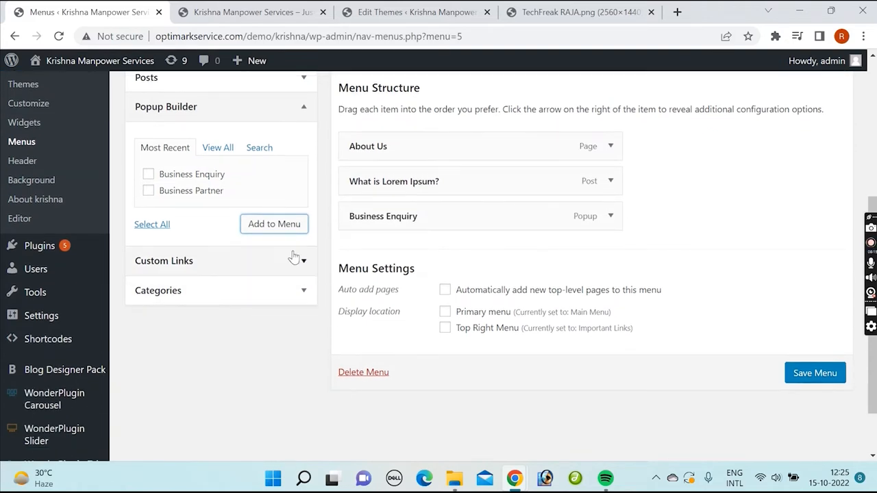
{"action": "left_click", "coordinate": [293, 260]}
{"action": "left_click", "coordinate": [229, 212]}
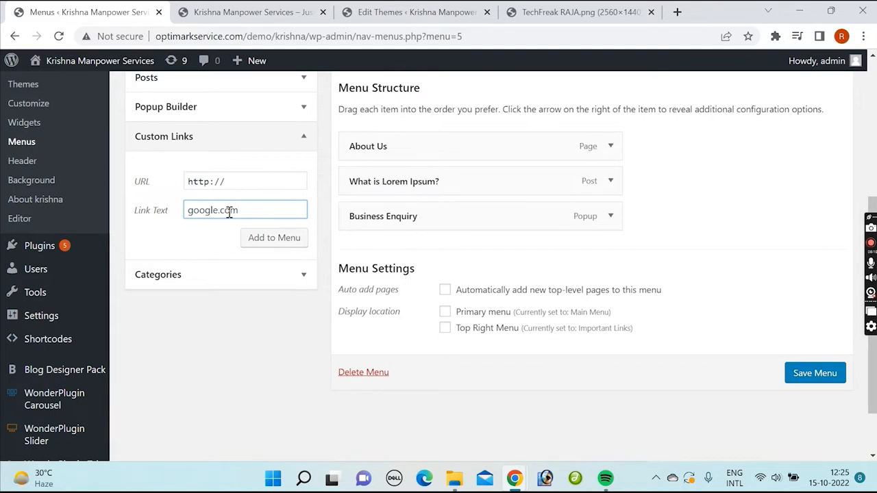
{"action": "key", "text": "shift+Tab"}
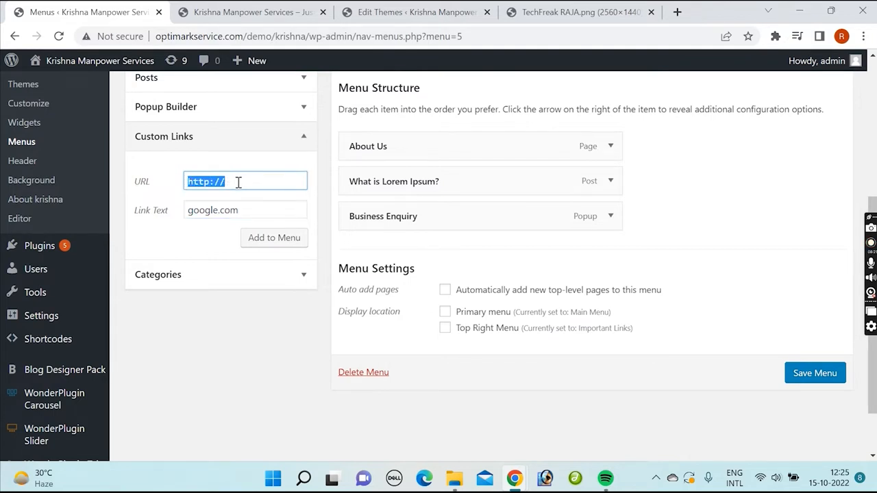
{"action": "left_click", "coordinate": [192, 211]}
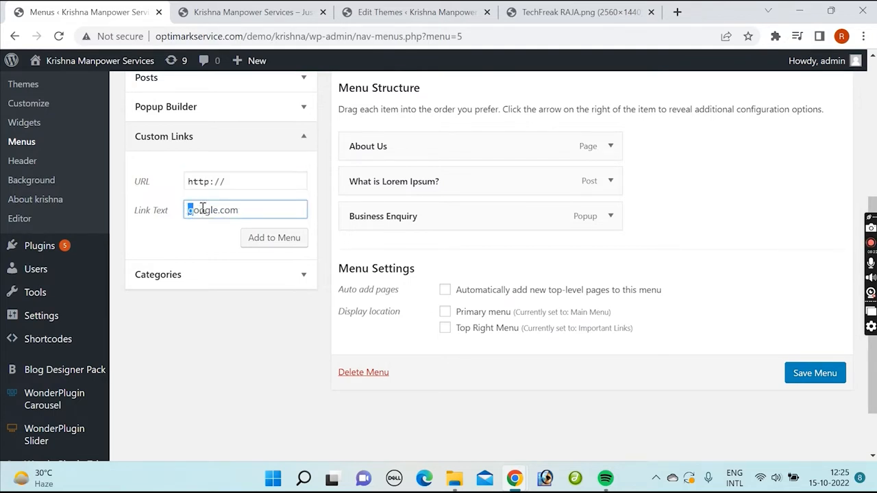
{"action": "key", "text": "shift+Tab"}
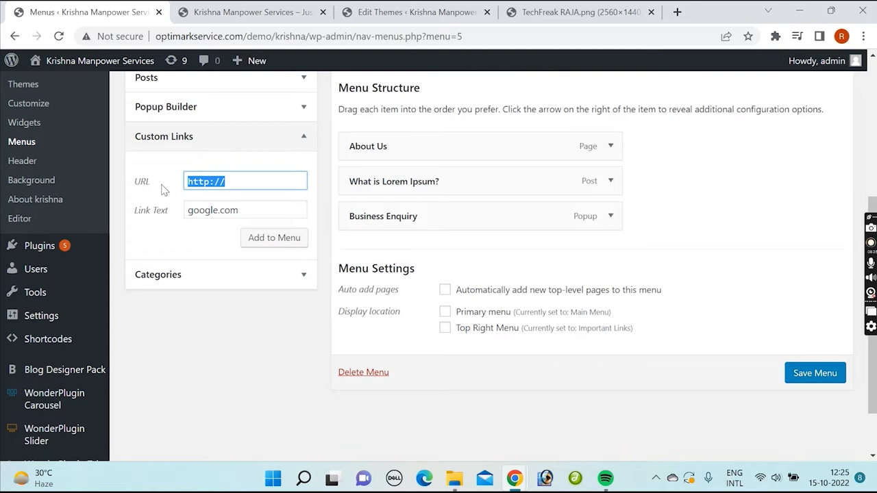
{"action": "type", "text": "#"}
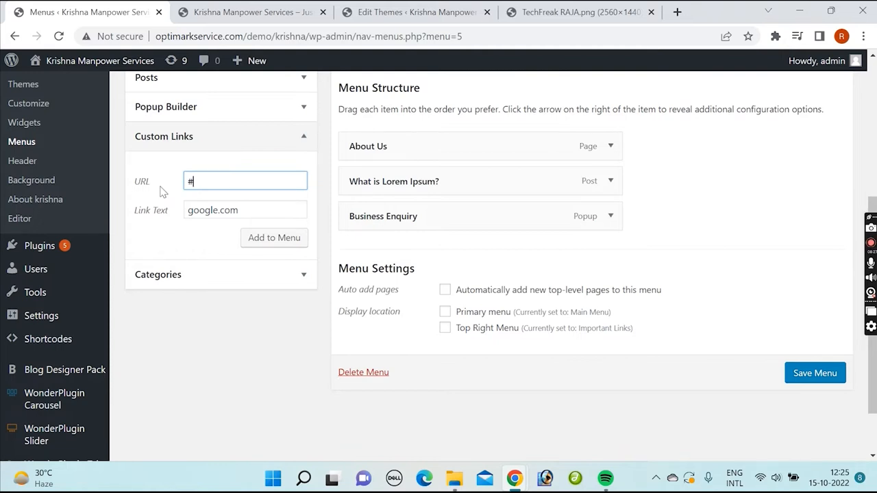
{"action": "key", "text": "ctrl+a"}
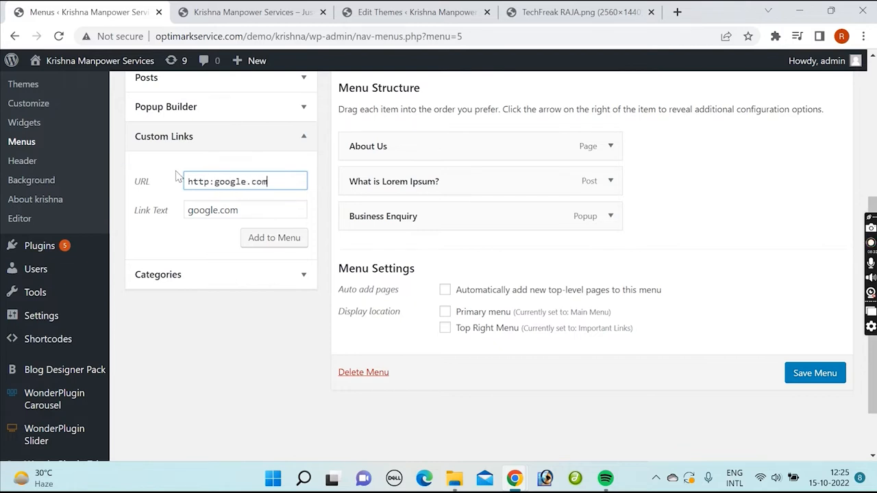
{"action": "type", "text": "//"}
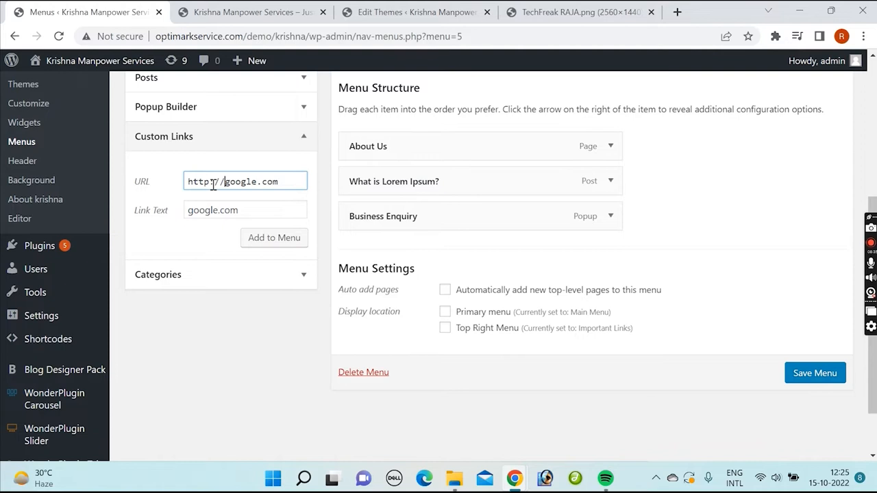
{"action": "left_click", "coordinate": [212, 183]}
{"action": "type", "text": "s"}
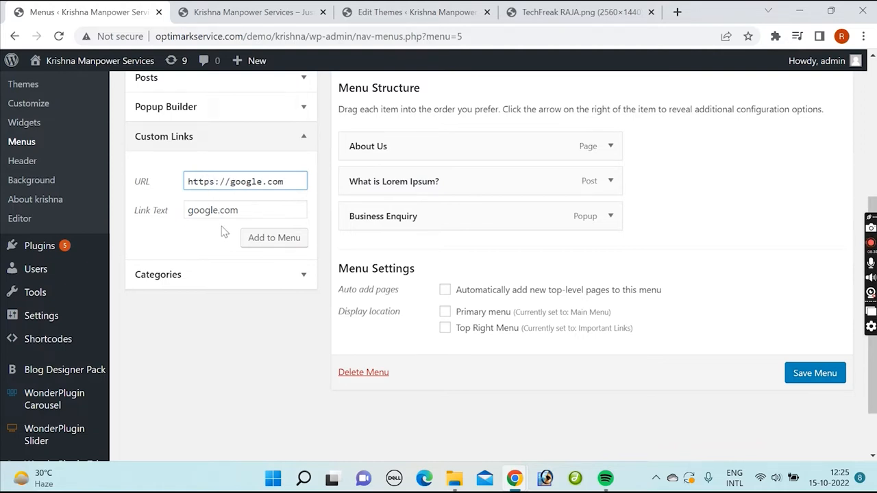
{"action": "left_click", "coordinate": [274, 237]}
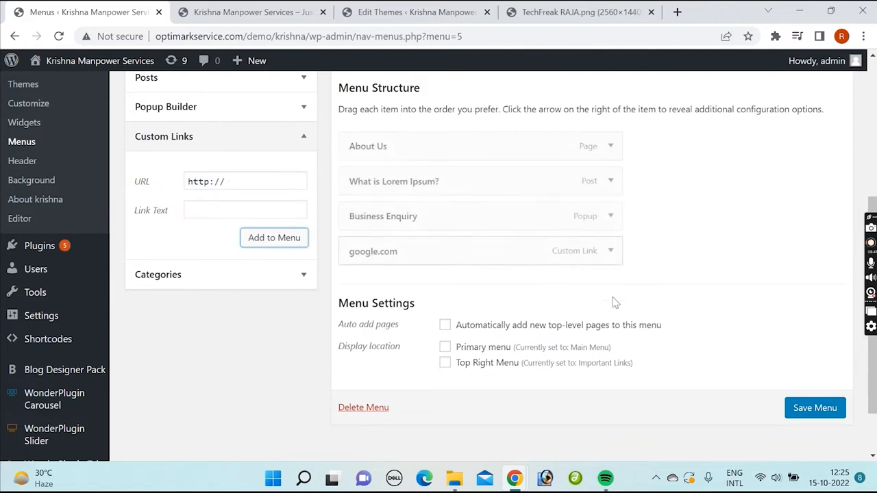
Step: Expand the About Us item in the menu structure to view its settings, and collapse it again
{"action": "left_click", "coordinate": [611, 147]}
{"action": "left_click", "coordinate": [610, 146]}
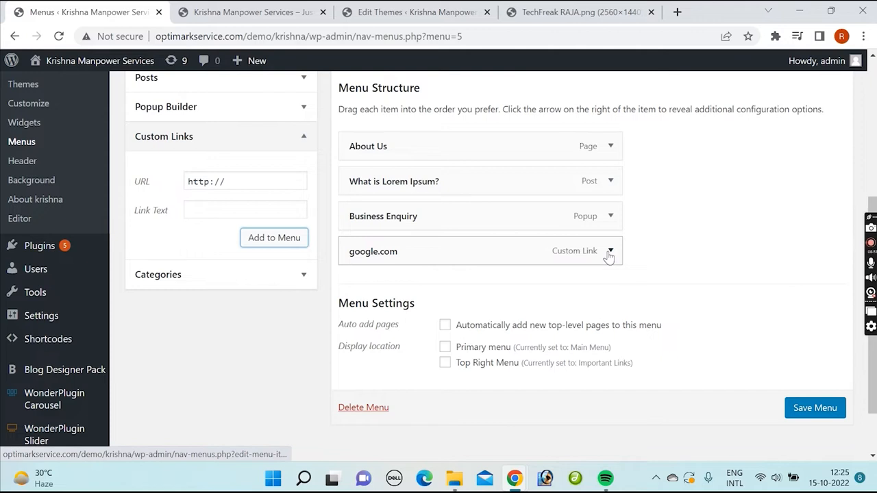
Step: Add the Uncategorized category to Test Menu, checking where post categories are managed in the admin area
{"action": "left_click", "coordinate": [284, 274]}
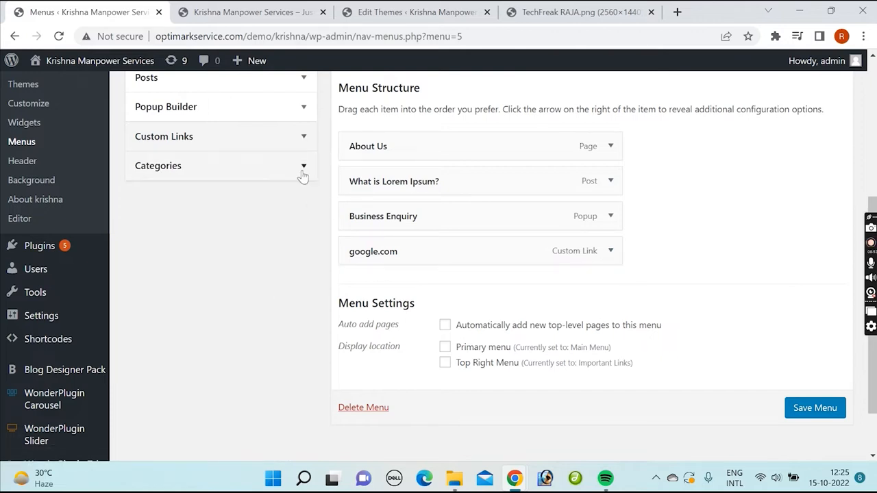
{"action": "left_click", "coordinate": [148, 233]}
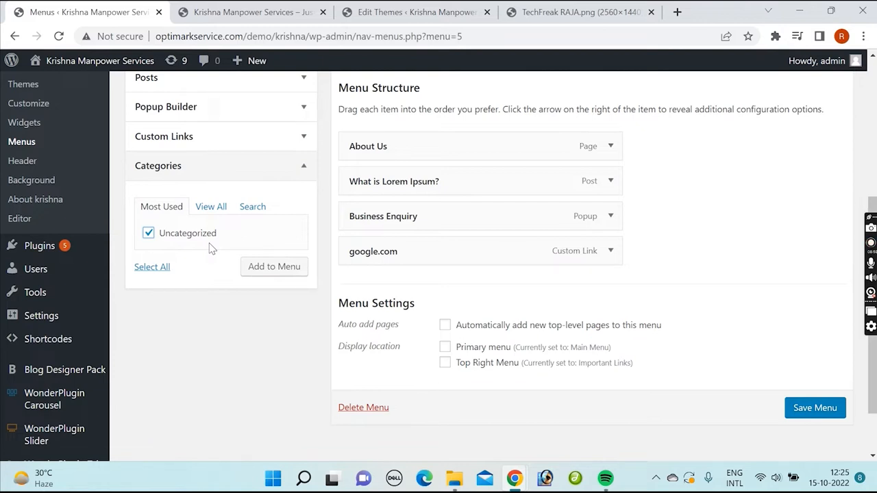
{"action": "scroll", "coordinate": [44, 145], "scroll_direction": "up", "scroll_amount": 3}
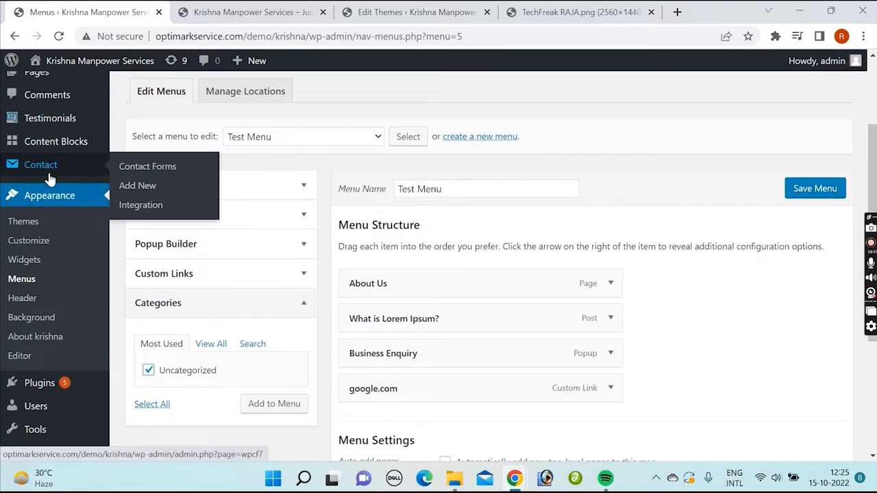
{"action": "mouse_move", "coordinate": [60, 152]}
{"action": "scroll", "coordinate": [60, 152], "scroll_direction": "up", "scroll_amount": 3}
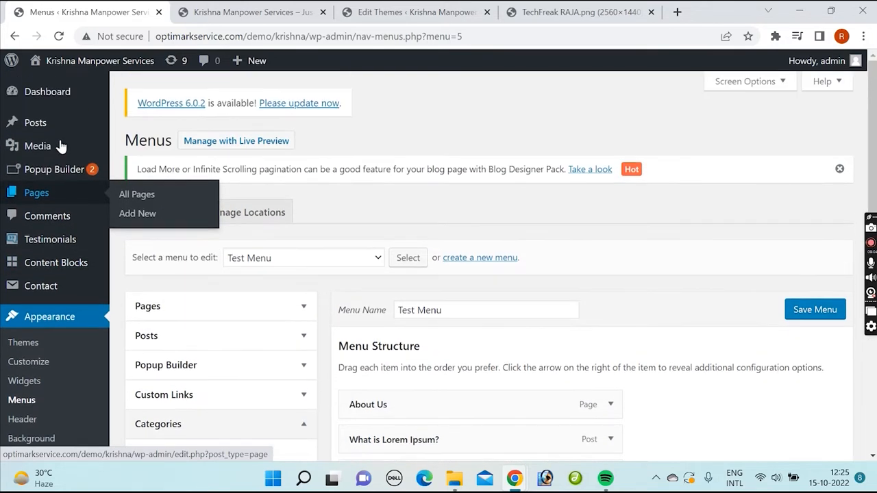
{"action": "mouse_move", "coordinate": [61, 130]}
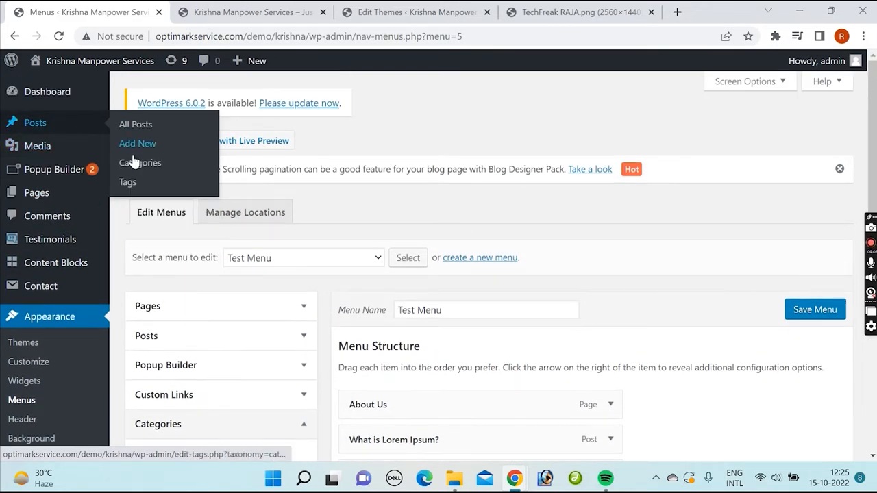
{"action": "scroll", "coordinate": [205, 274], "scroll_direction": "down", "scroll_amount": 3}
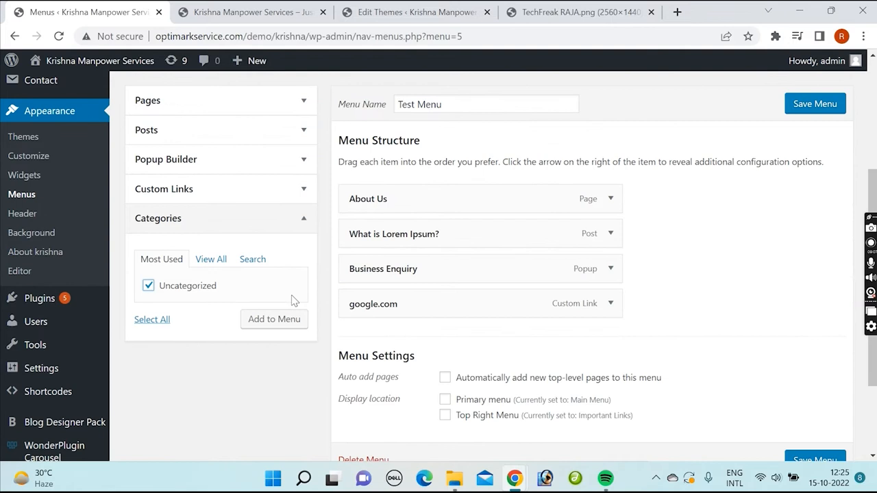
{"action": "left_click", "coordinate": [274, 319]}
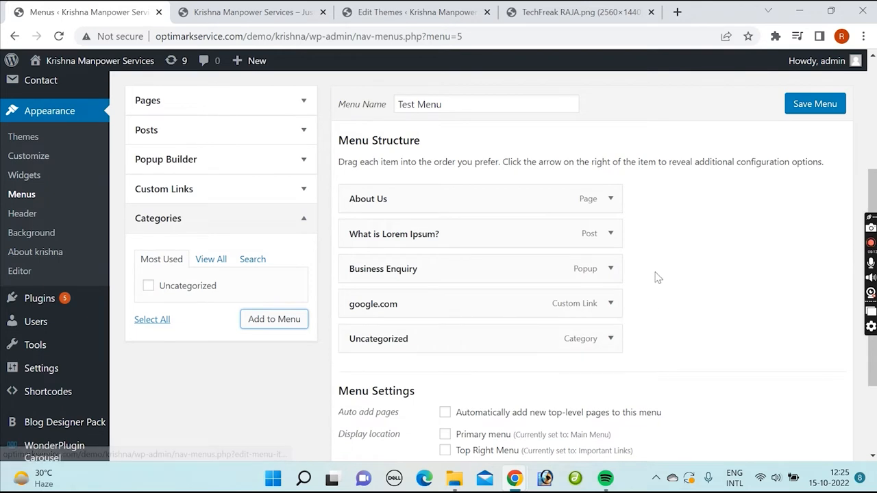
Step: Reorder Test Menu as About Us, Business Enquiry, What is Lorem Ipsum?, google.com, Uncategorized, and save the menu
{"action": "scroll", "coordinate": [661, 267], "scroll_direction": "down", "scroll_amount": 1}
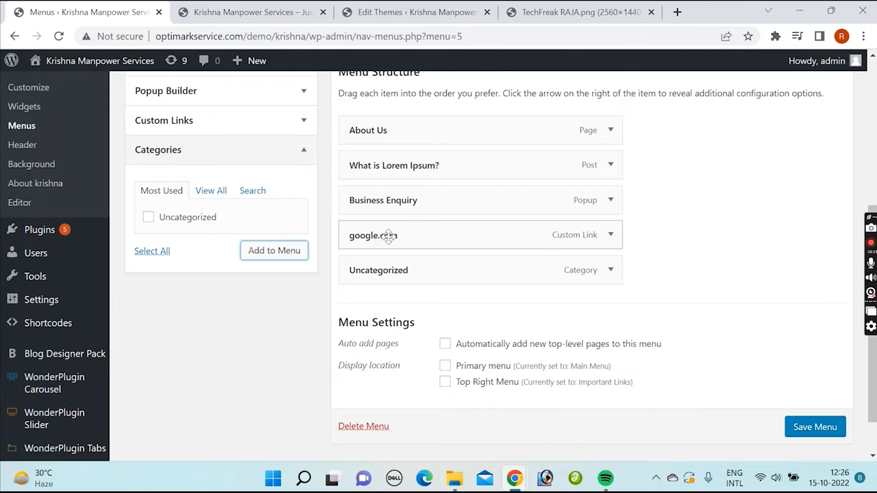
{"action": "left_click_drag", "start_coordinate": [389, 236], "coordinate": [389, 167]}
{"action": "left_click_drag", "start_coordinate": [471, 203], "coordinate": [473, 274]}
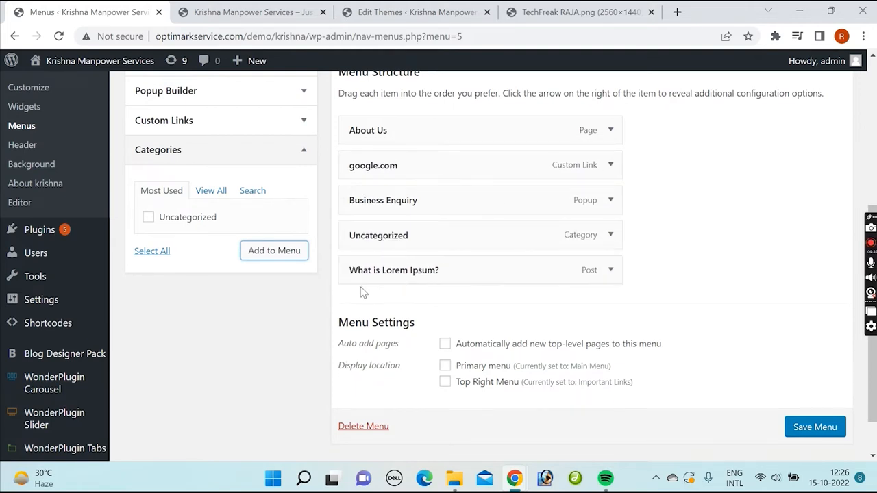
{"action": "left_click_drag", "start_coordinate": [409, 200], "coordinate": [410, 168]}
{"action": "left_click_drag", "start_coordinate": [404, 271], "coordinate": [406, 205]}
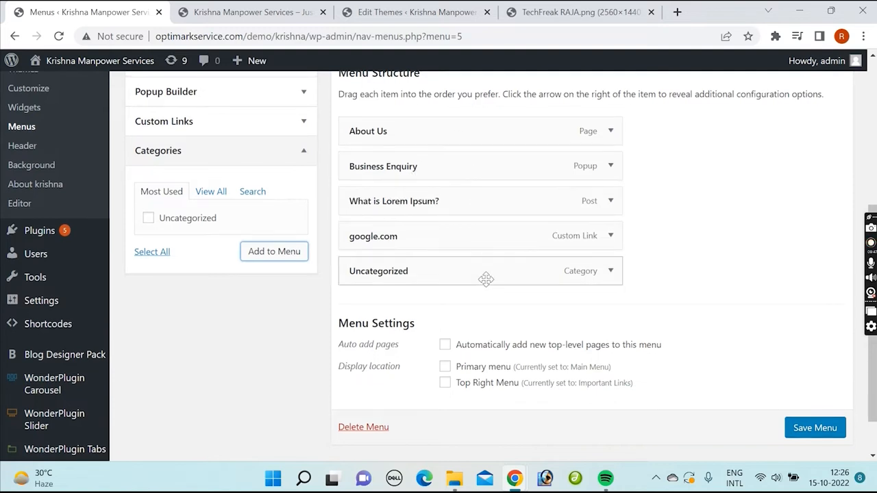
{"action": "scroll", "coordinate": [486, 279], "scroll_direction": "up", "scroll_amount": 2}
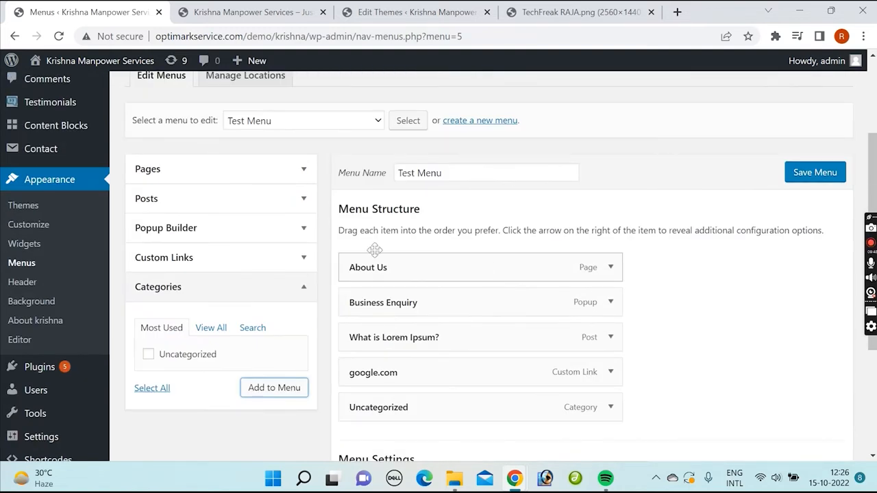
{"action": "left_click", "coordinate": [814, 174]}
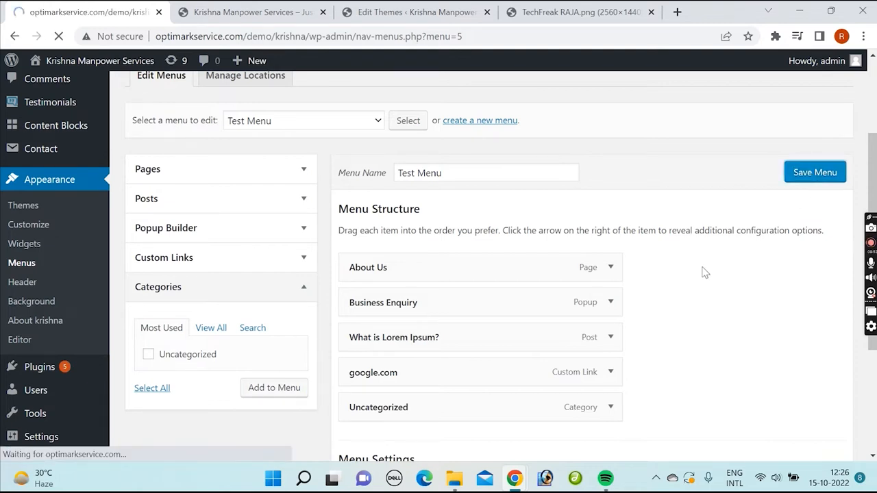
Step: Set Test Menu's display location to Primary menu and save the menu
{"action": "scroll", "coordinate": [697, 274], "scroll_direction": "down", "scroll_amount": 3}
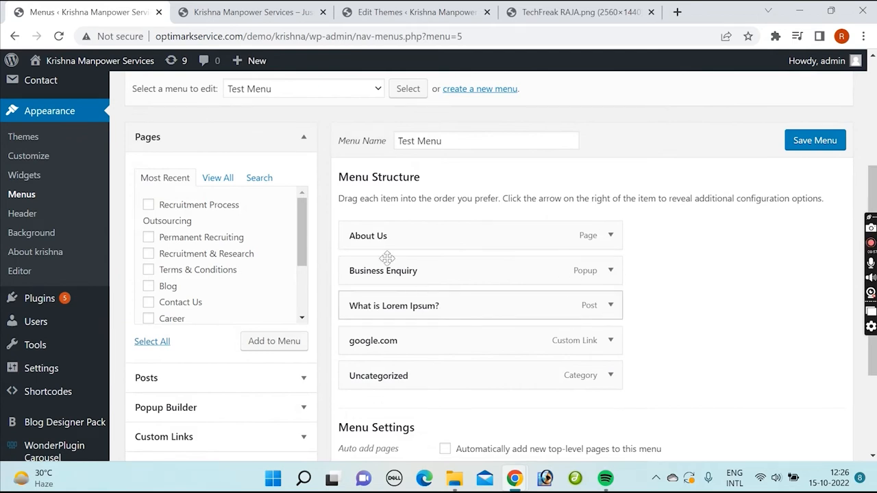
{"action": "scroll", "coordinate": [685, 343], "scroll_direction": "down", "scroll_amount": 2}
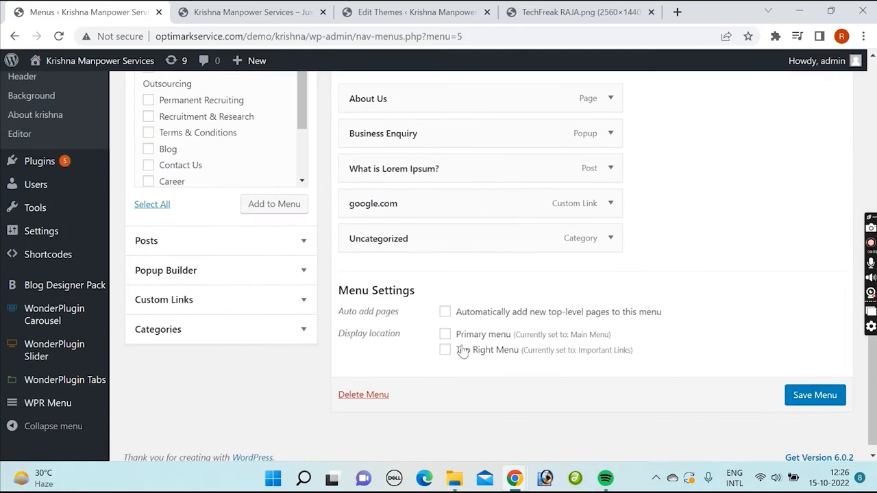
{"action": "left_click", "coordinate": [446, 334]}
{"action": "left_click", "coordinate": [814, 396]}
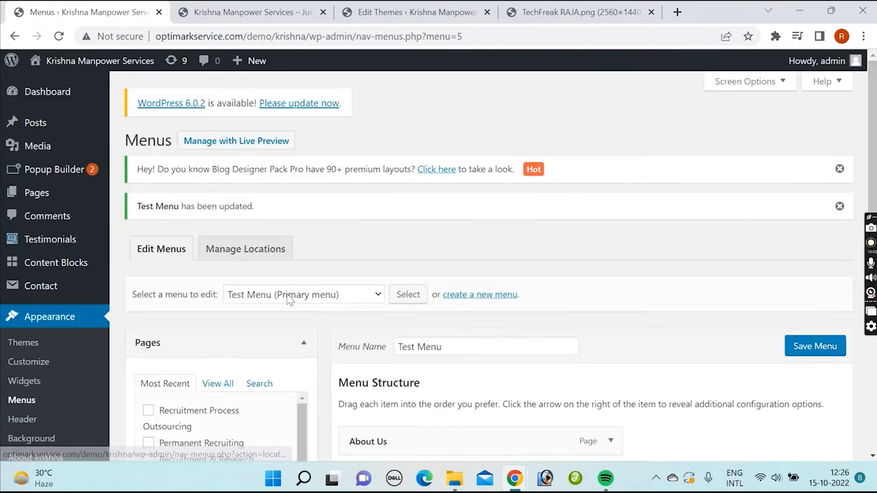
Step: Check the location assignments in the list of editable menus and review Test Menu's structure
{"action": "left_click", "coordinate": [259, 296]}
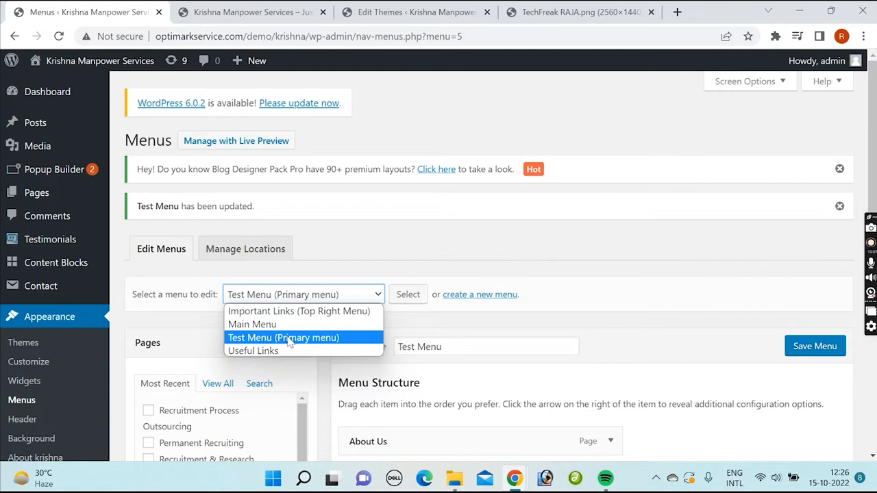
{"action": "left_click", "coordinate": [628, 266]}
{"action": "scroll", "coordinate": [642, 294], "scroll_direction": "down", "scroll_amount": 2}
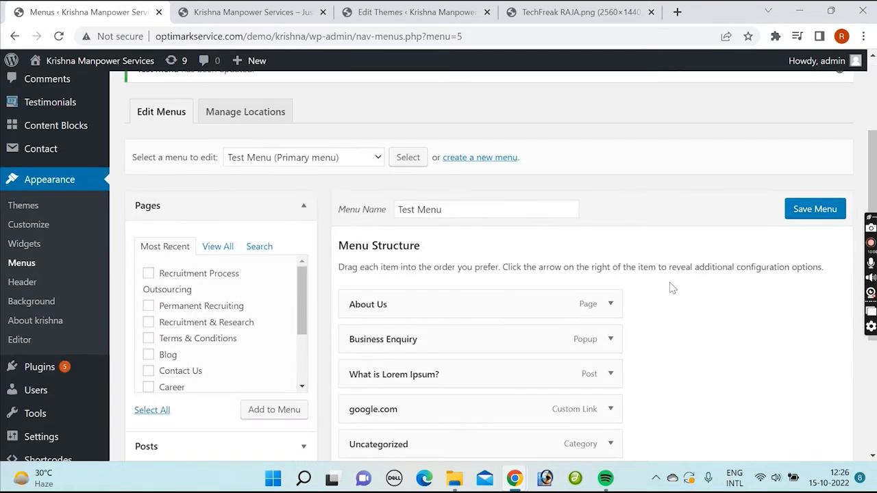
{"action": "scroll", "coordinate": [664, 283], "scroll_direction": "down", "scroll_amount": 2}
{"action": "scroll", "coordinate": [675, 259], "scroll_direction": "up", "scroll_amount": 1}
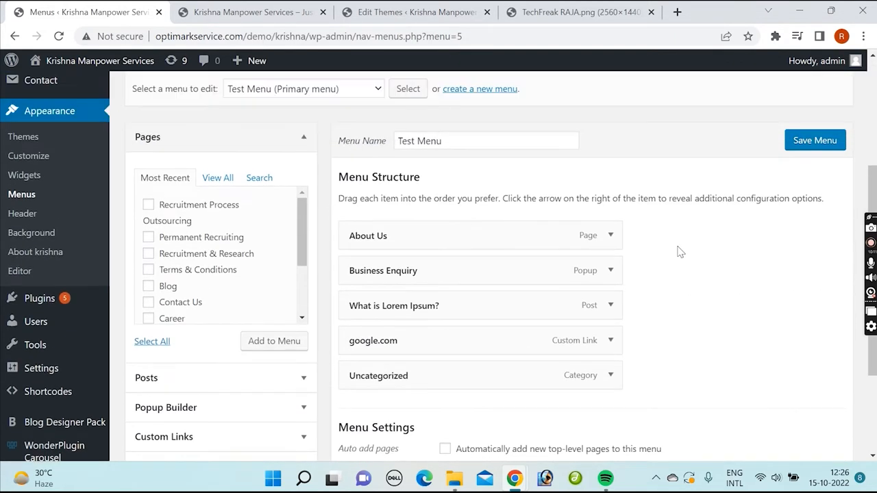
Step: Change the navigation label of the About Us item in Test Menu to "About Us 1"
{"action": "scroll", "coordinate": [651, 227], "scroll_direction": "down", "scroll_amount": 1}
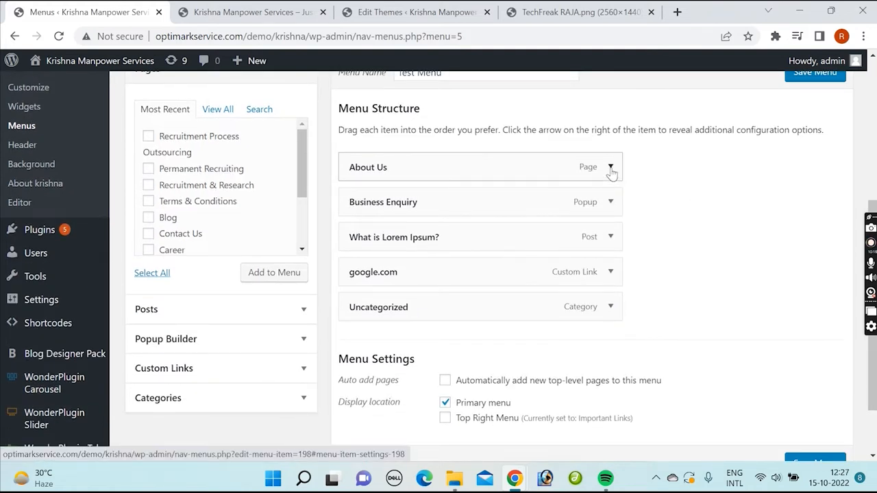
{"action": "left_click", "coordinate": [611, 168]}
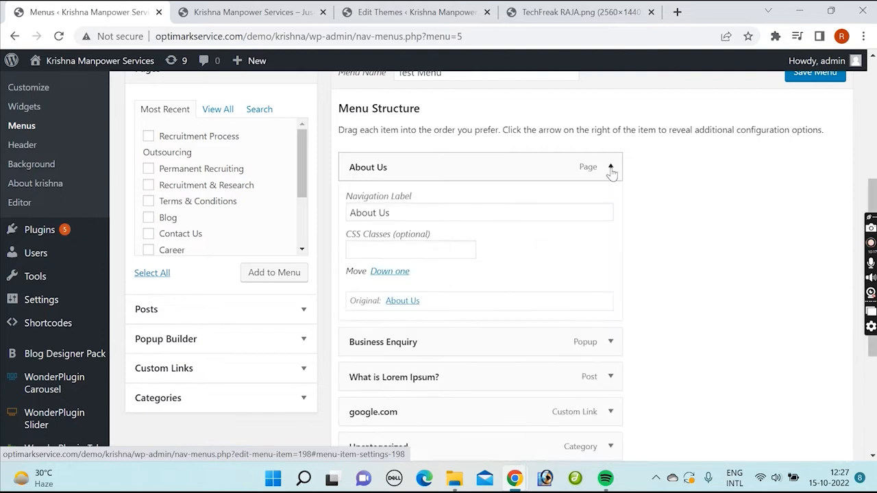
{"action": "scroll", "coordinate": [659, 219], "scroll_direction": "down", "scroll_amount": 1}
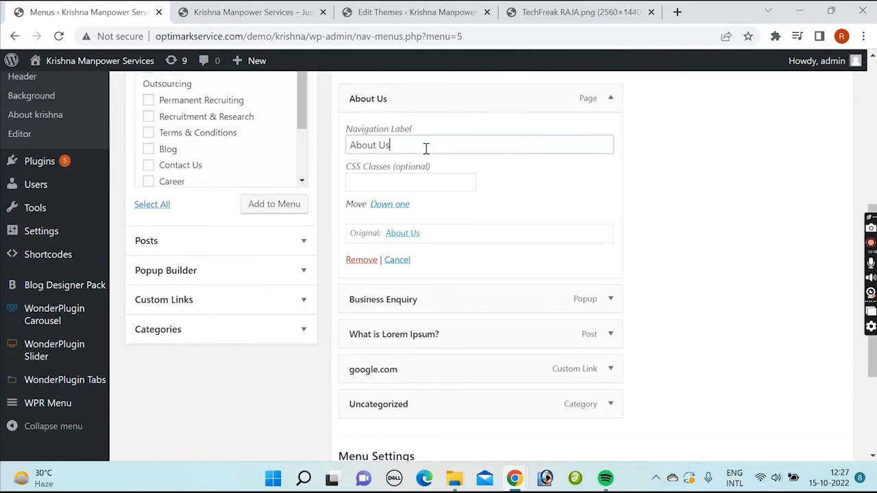
{"action": "left_click_drag", "start_coordinate": [426, 149], "coordinate": [349, 145]}
{"action": "left_click", "coordinate": [611, 103]}
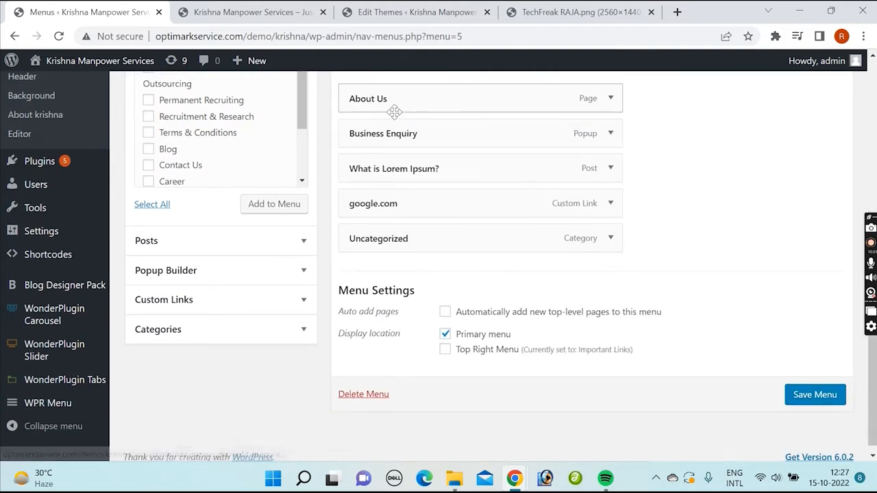
{"action": "left_click", "coordinate": [611, 100]}
{"action": "left_click", "coordinate": [479, 146]}
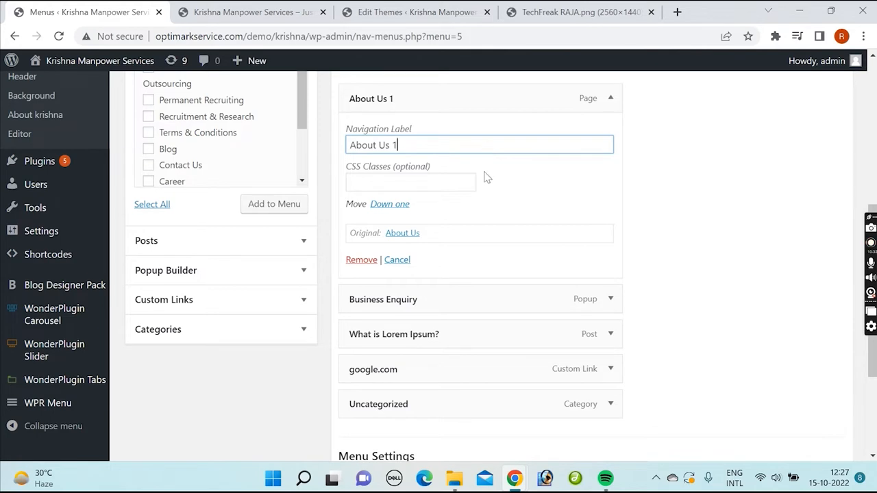
Step: Examine the optional CSS Classes field in the settings of the About Us 1 item
{"action": "left_click", "coordinate": [398, 181]}
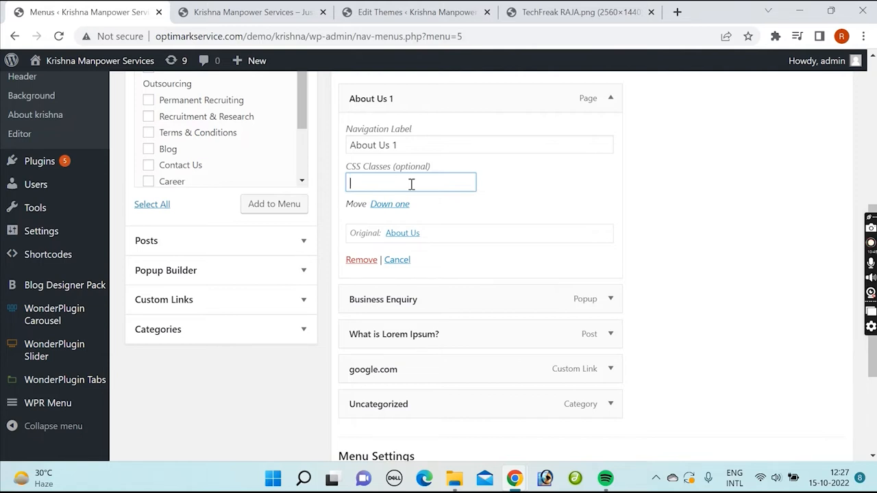
{"action": "left_click", "coordinate": [612, 102]}
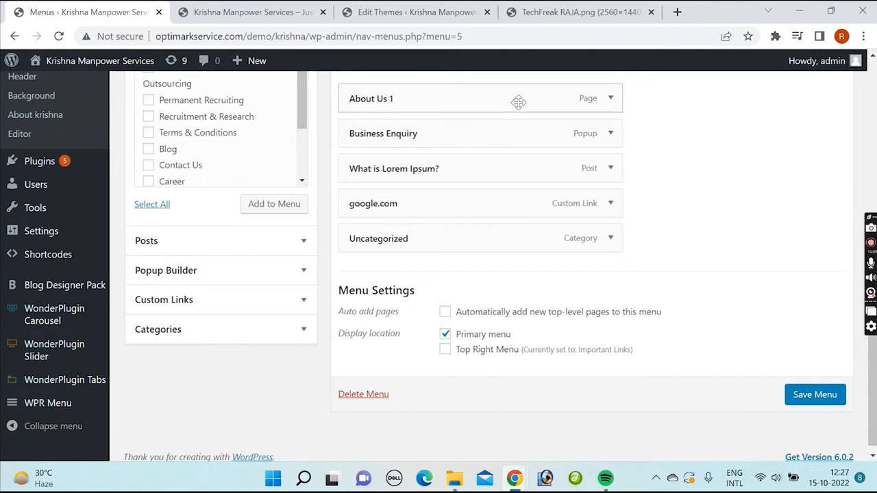
{"action": "left_click", "coordinate": [611, 98]}
{"action": "left_click", "coordinate": [412, 181]}
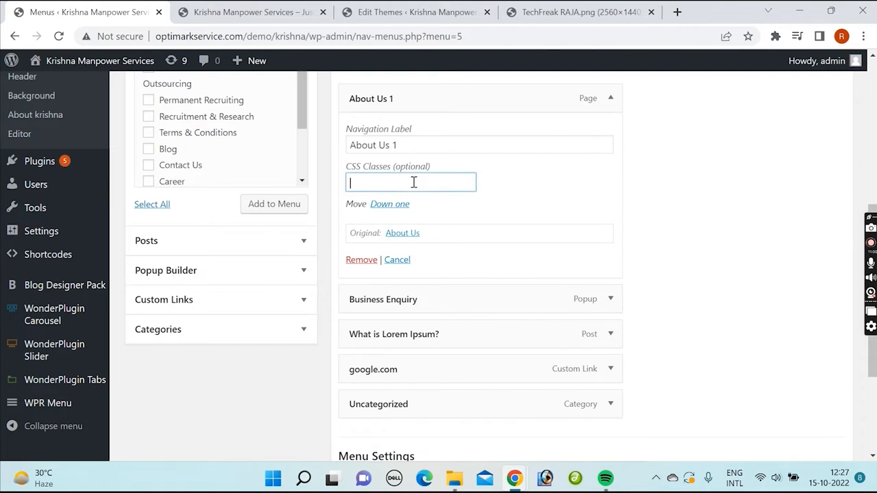
{"action": "left_click", "coordinate": [612, 100]}
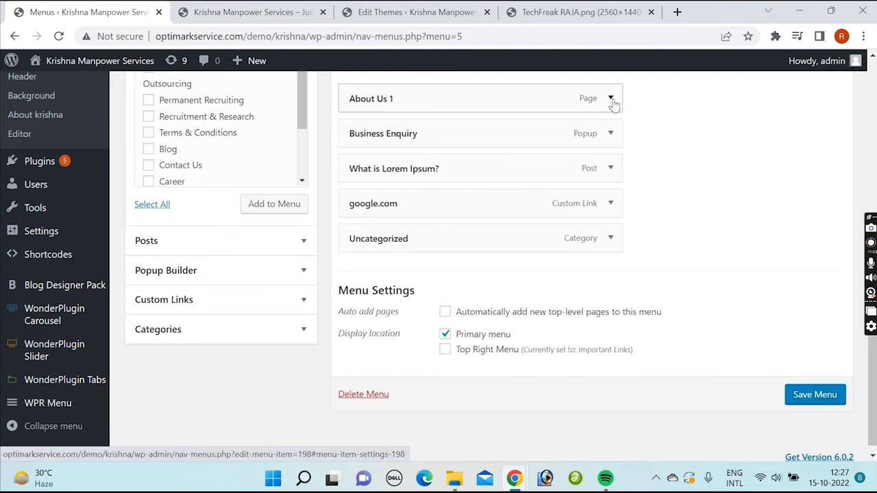
{"action": "left_click", "coordinate": [612, 100]}
{"action": "left_click", "coordinate": [612, 100]}
Step: Hide the CSS Classes advanced menu property in the screen options and check the settings of About Us 1
{"action": "scroll", "coordinate": [728, 145], "scroll_direction": "up", "scroll_amount": 5}
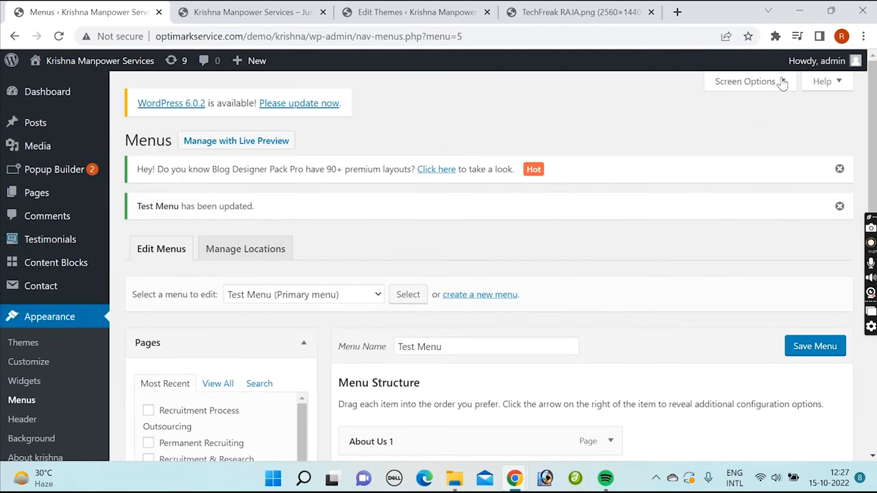
{"action": "left_click", "coordinate": [783, 82]}
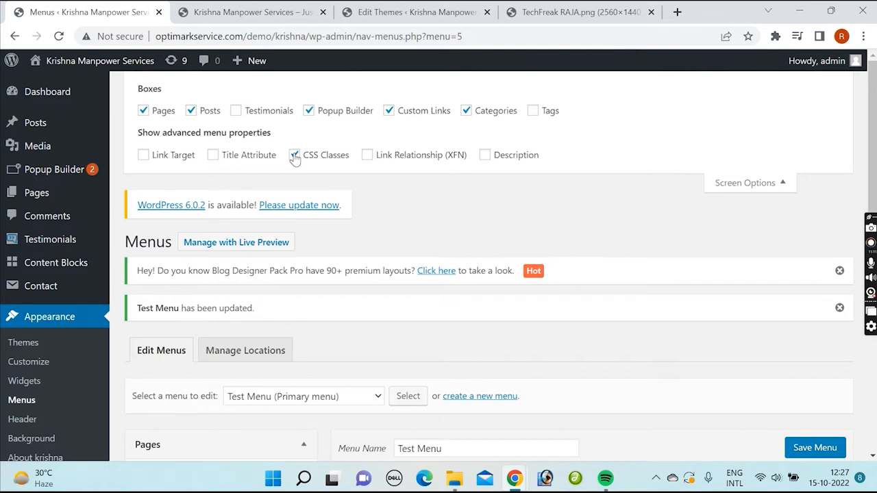
{"action": "left_click", "coordinate": [783, 183]}
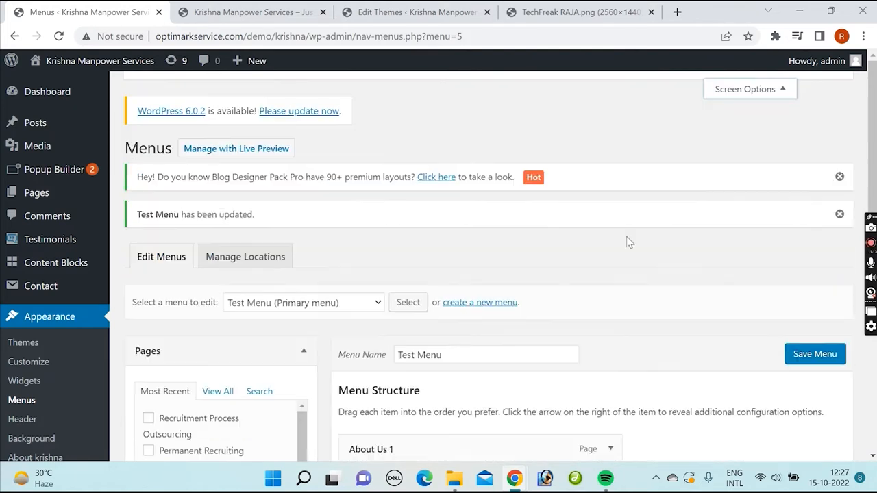
{"action": "scroll", "coordinate": [627, 241], "scroll_direction": "down", "scroll_amount": 3}
{"action": "left_click", "coordinate": [612, 235]}
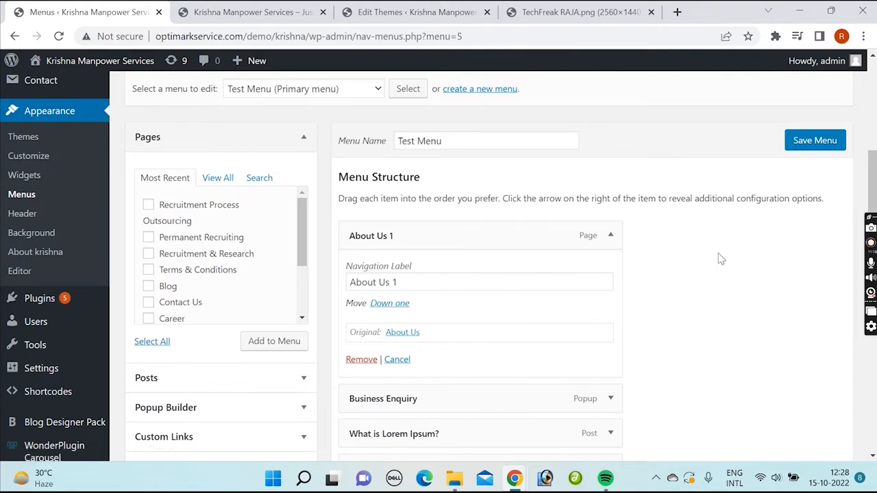
Step: Show the CSS Classes advanced menu property again through the screen options
{"action": "scroll", "coordinate": [710, 303], "scroll_direction": "up", "scroll_amount": 3}
{"action": "left_click", "coordinate": [783, 82]}
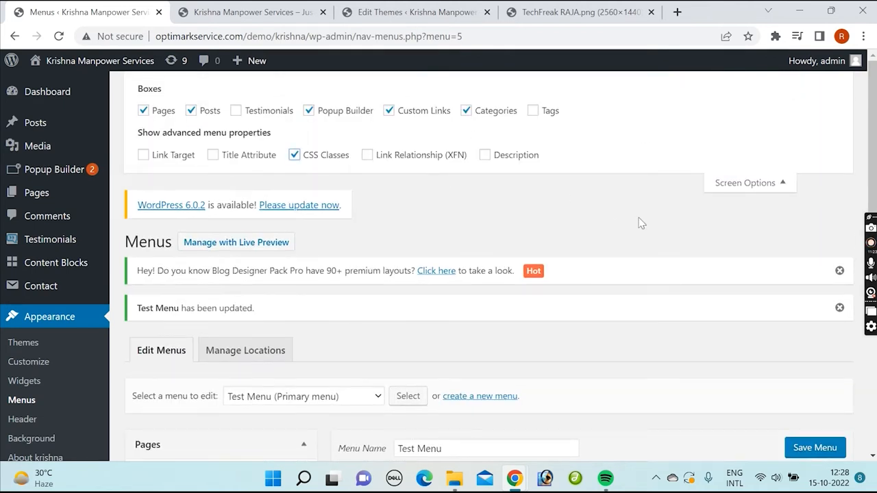
{"action": "left_click", "coordinate": [787, 182]}
{"action": "scroll", "coordinate": [656, 294], "scroll_direction": "down", "scroll_amount": 3}
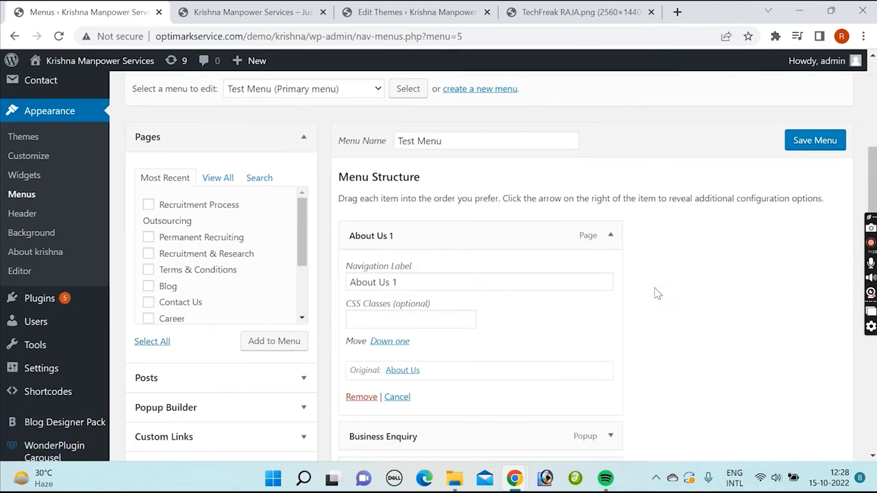
Step: Review the move, original and remove options of About Us 1, collapse the item, and save the menu
{"action": "left_click", "coordinate": [611, 235]}
{"action": "left_click", "coordinate": [610, 235]}
{"action": "scroll", "coordinate": [644, 262], "scroll_direction": "down", "scroll_amount": 2}
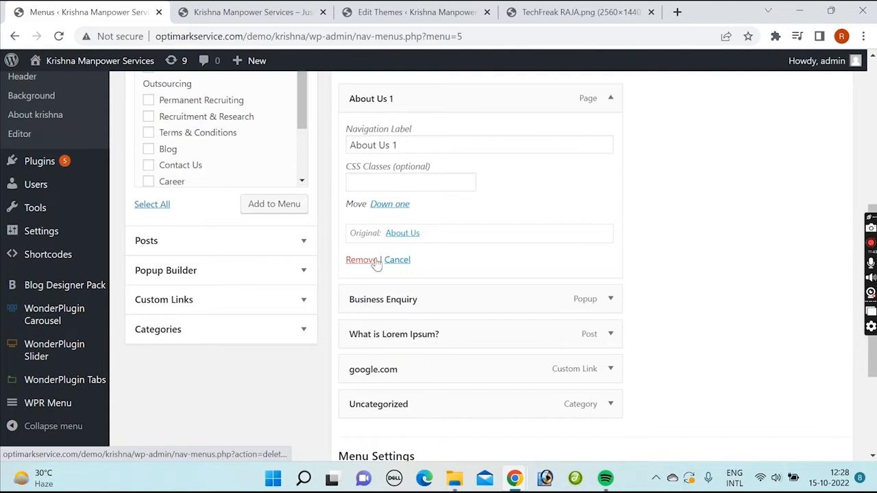
{"action": "left_click", "coordinate": [611, 98]}
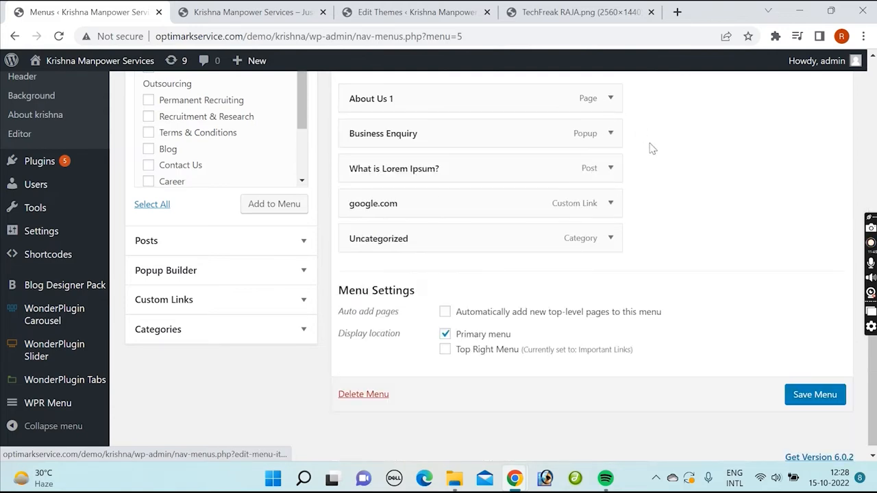
{"action": "left_click", "coordinate": [812, 395]}
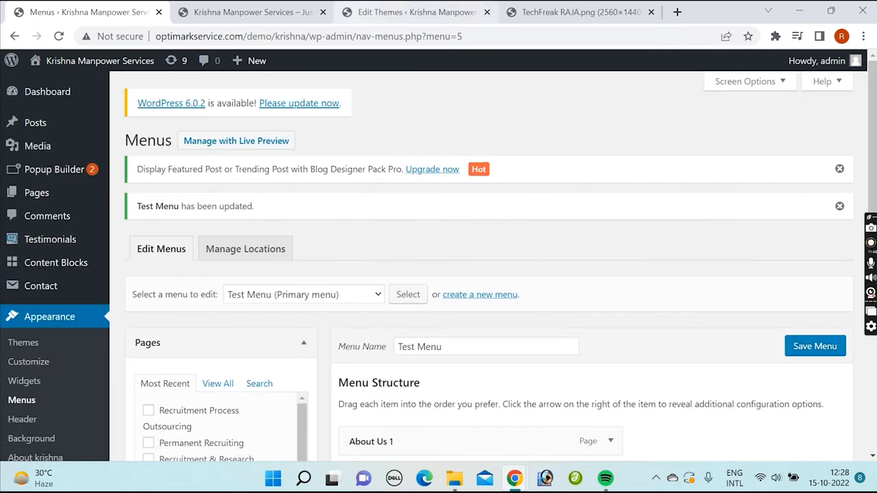
Step: Reload the site's home page to check the primary menu, try the Business Enquiry link, and return to the home page
{"action": "left_click", "coordinate": [245, 10]}
{"action": "left_click", "coordinate": [59, 36]}
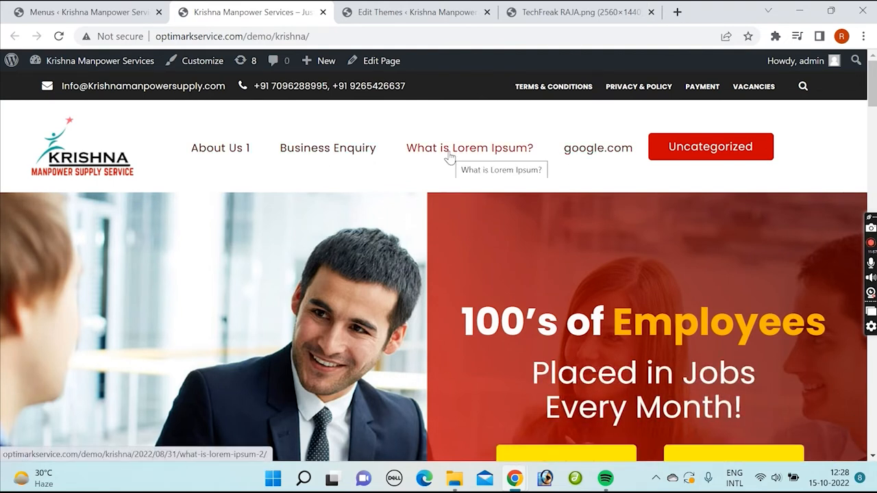
{"action": "left_click", "coordinate": [329, 153]}
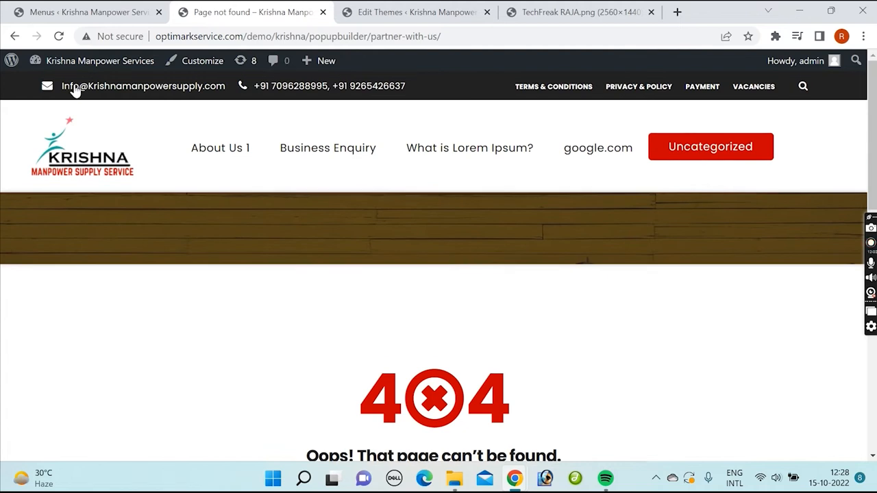
{"action": "left_click", "coordinate": [14, 35]}
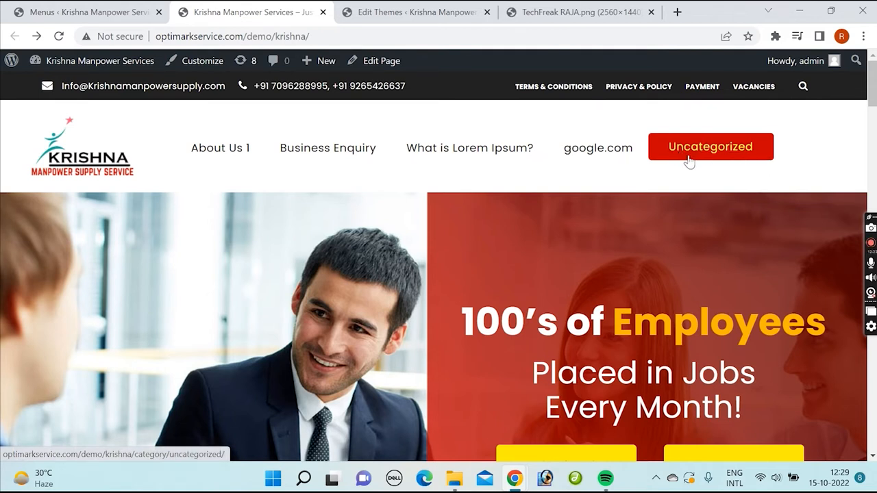
Step: Back in the menu editor, add the Career and Contact Us pages to Test Menu from the full page list
{"action": "left_click", "coordinate": [106, 12]}
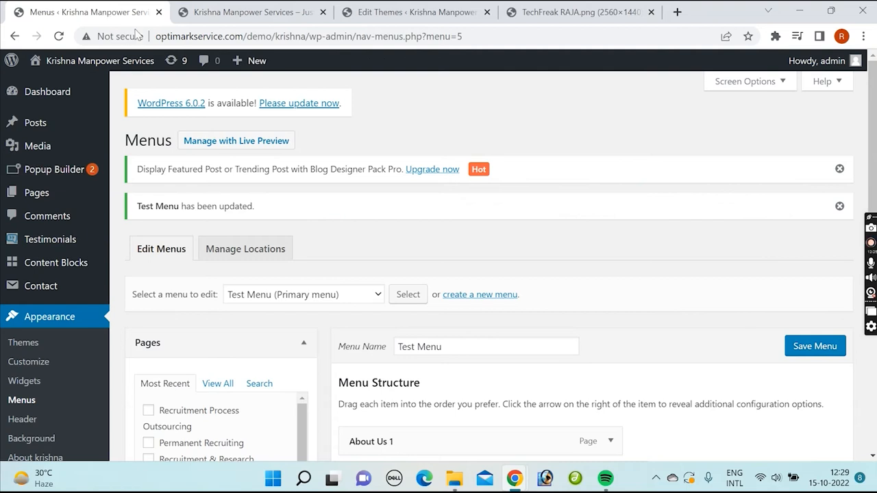
{"action": "scroll", "coordinate": [494, 215], "scroll_direction": "down", "scroll_amount": 3}
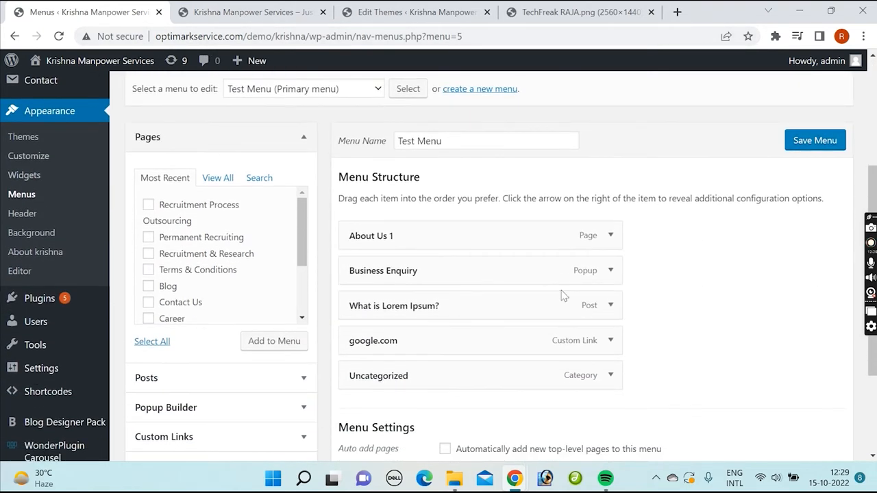
{"action": "scroll", "coordinate": [560, 282], "scroll_direction": "down", "scroll_amount": 1}
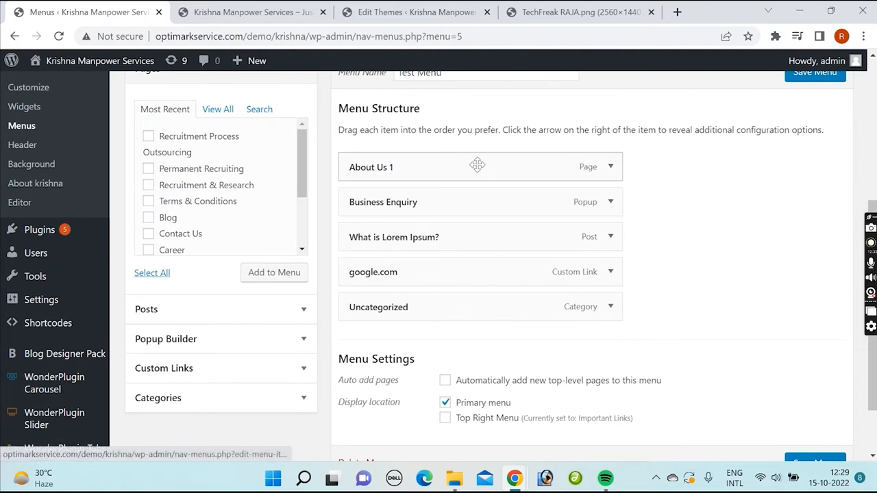
{"action": "scroll", "coordinate": [662, 228], "scroll_direction": "down", "scroll_amount": 1}
{"action": "scroll", "coordinate": [665, 250], "scroll_direction": "up", "scroll_amount": 1}
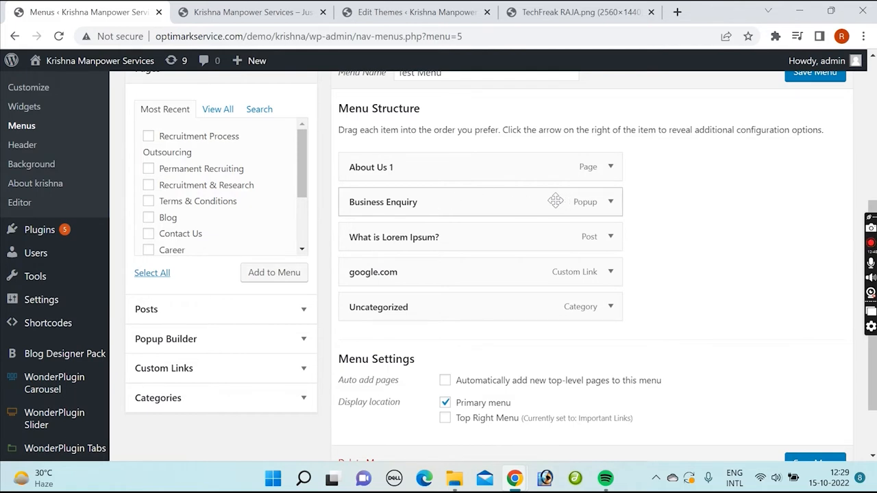
{"action": "left_click", "coordinate": [216, 111]}
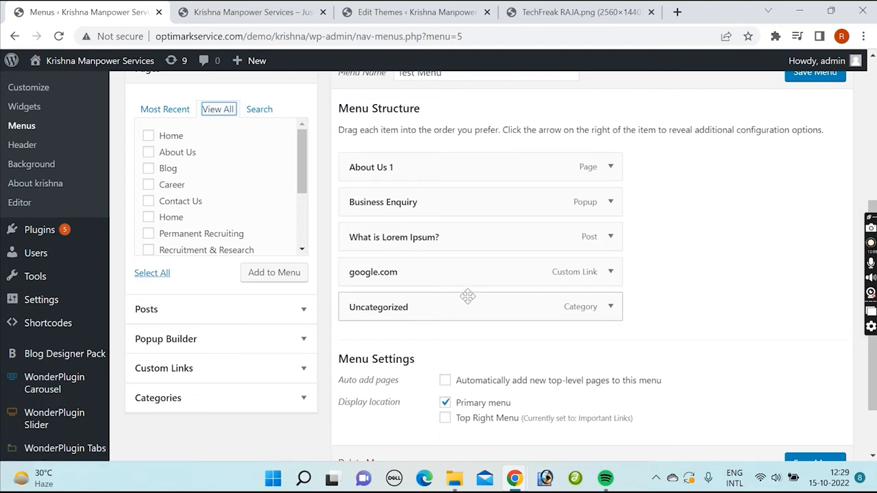
{"action": "left_click", "coordinate": [148, 185]}
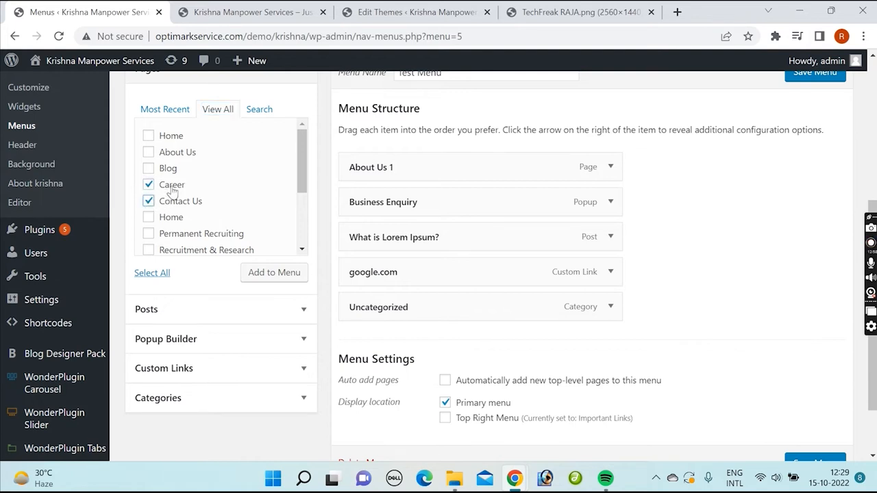
{"action": "left_click", "coordinate": [266, 273]}
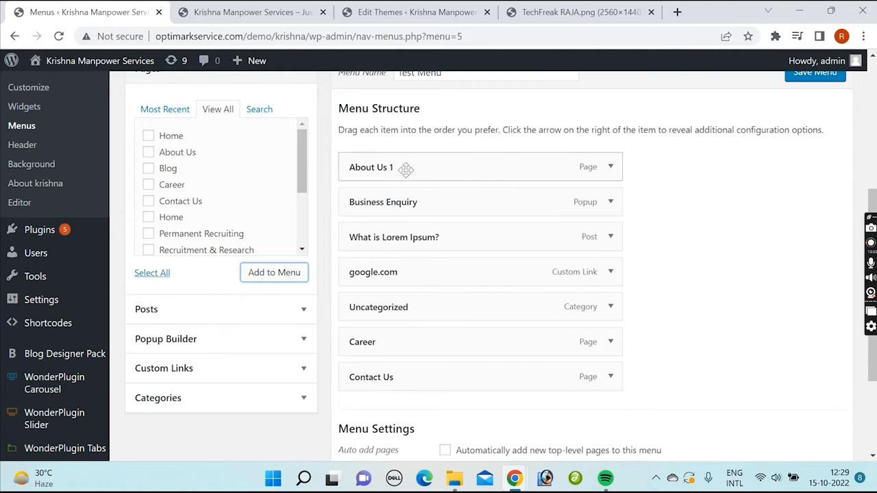
Step: Place Career and Contact Us directly below About Us 1 as its sub items, and save the menu
{"action": "left_click_drag", "start_coordinate": [407, 338], "coordinate": [407, 206]}
{"action": "left_click_drag", "start_coordinate": [412, 384], "coordinate": [415, 234]}
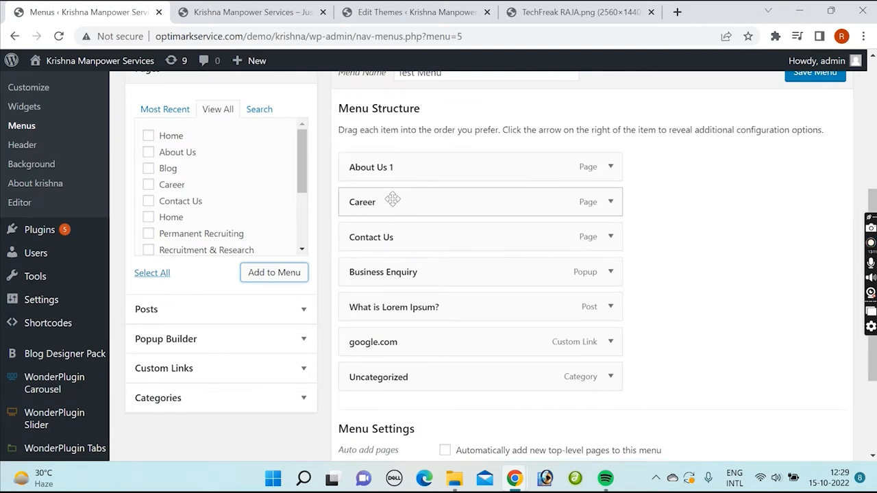
{"action": "left_click_drag", "start_coordinate": [392, 200], "coordinate": [422, 207]}
{"action": "left_click_drag", "start_coordinate": [384, 231], "coordinate": [400, 235]}
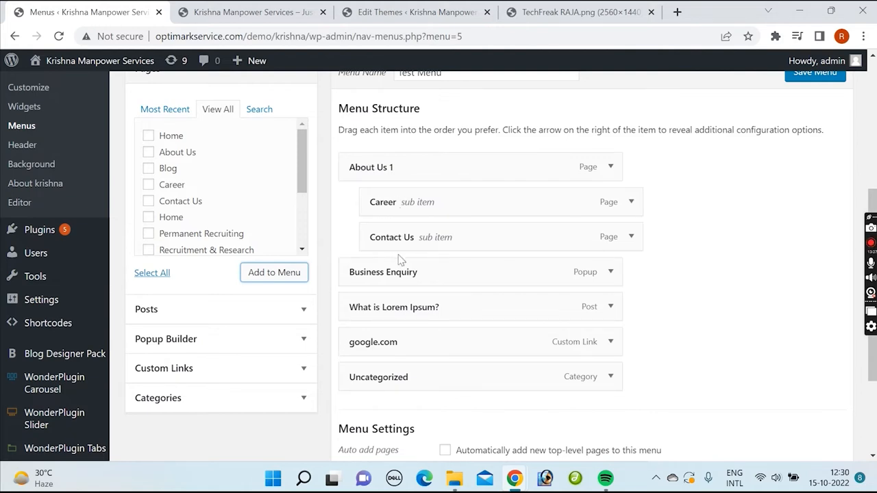
{"action": "scroll", "coordinate": [791, 219], "scroll_direction": "up", "scroll_amount": 1}
{"action": "left_click", "coordinate": [817, 141]}
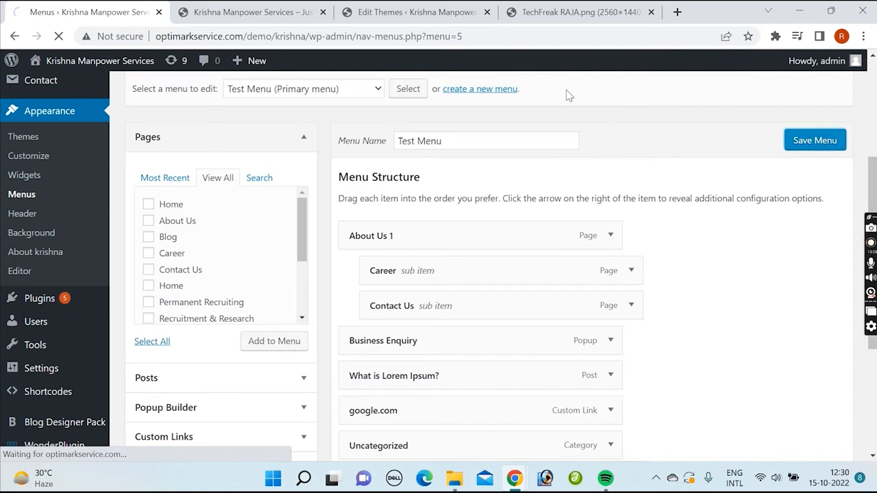
Step: Reload the site's home page and check the submenu under About Us 1
{"action": "left_click", "coordinate": [260, 14]}
{"action": "key", "text": "F5"}
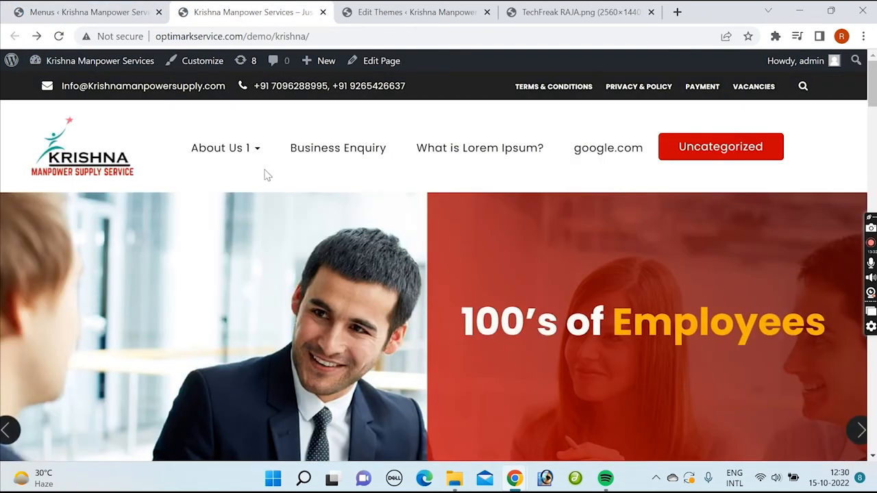
{"action": "mouse_move", "coordinate": [257, 152]}
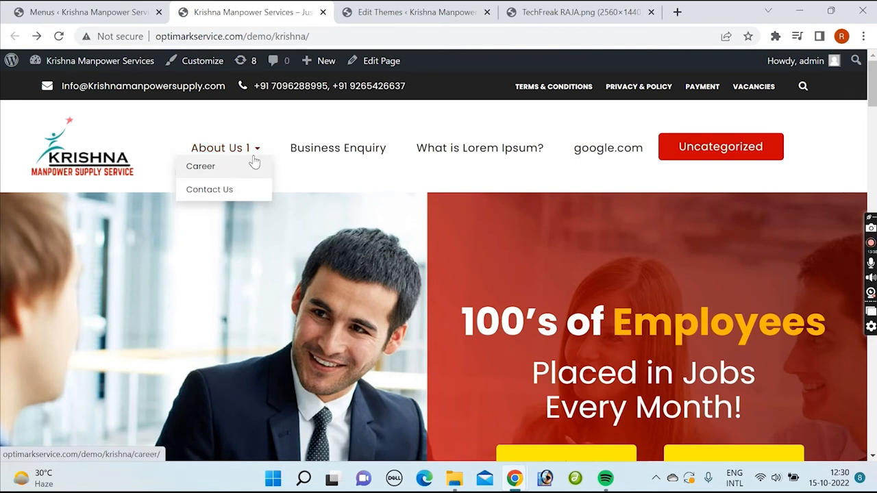
Step: Back in the menu editor, move Career and Contact Us out of About Us 1 to the top level, and save the menu
{"action": "left_click", "coordinate": [85, 14]}
{"action": "scroll", "coordinate": [473, 281], "scroll_direction": "down", "scroll_amount": 5}
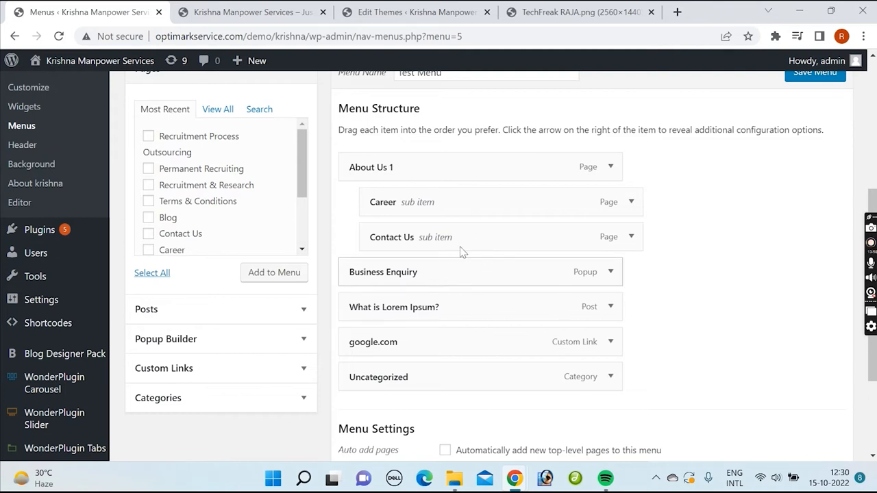
{"action": "mouse_move", "coordinate": [453, 201]}
{"action": "left_mouse_down"}
{"action": "mouse_move", "coordinate": [429, 199]}
{"action": "mouse_move", "coordinate": [427, 210]}
{"action": "mouse_move", "coordinate": [423, 196]}
{"action": "mouse_move", "coordinate": [419, 204]}
{"action": "mouse_move", "coordinate": [439, 205]}
{"action": "left_mouse_up"}
{"action": "left_click_drag", "start_coordinate": [427, 237], "coordinate": [411, 238]}
{"action": "left_click_drag", "start_coordinate": [414, 203], "coordinate": [400, 202]}
{"action": "scroll", "coordinate": [799, 146], "scroll_direction": "up", "scroll_amount": 2}
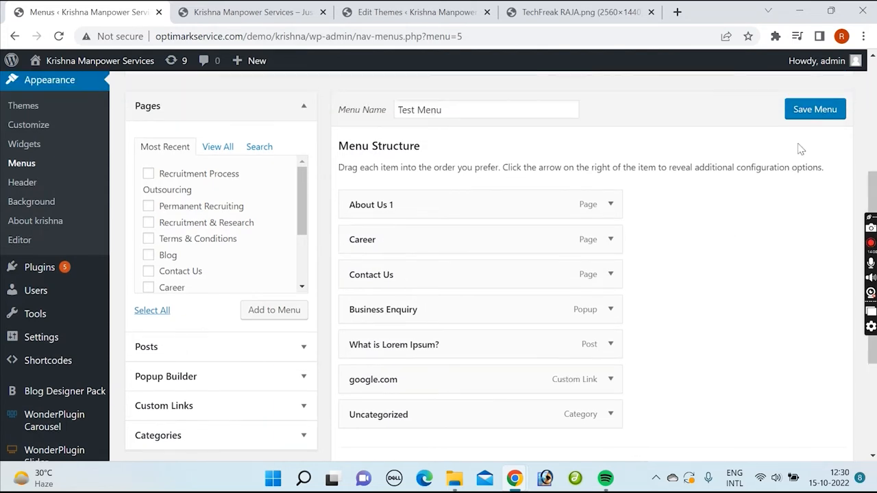
{"action": "left_click", "coordinate": [814, 140]}
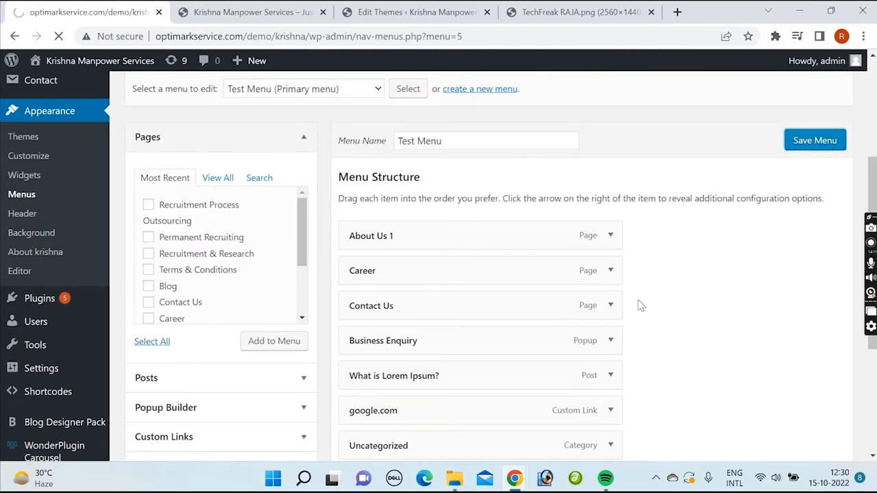
Step: Expand the Career item's settings in Test Menu and remove the item from the menu
{"action": "scroll", "coordinate": [637, 312], "scroll_direction": "down", "scroll_amount": 2}
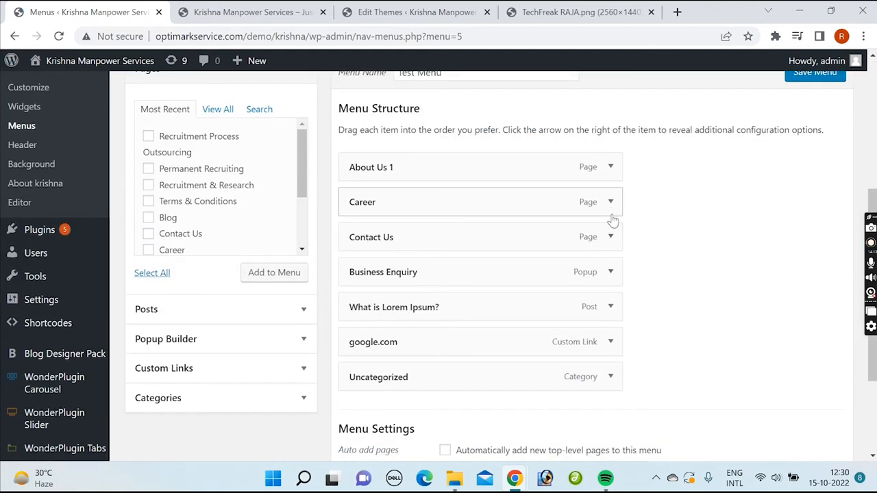
{"action": "left_click", "coordinate": [610, 202]}
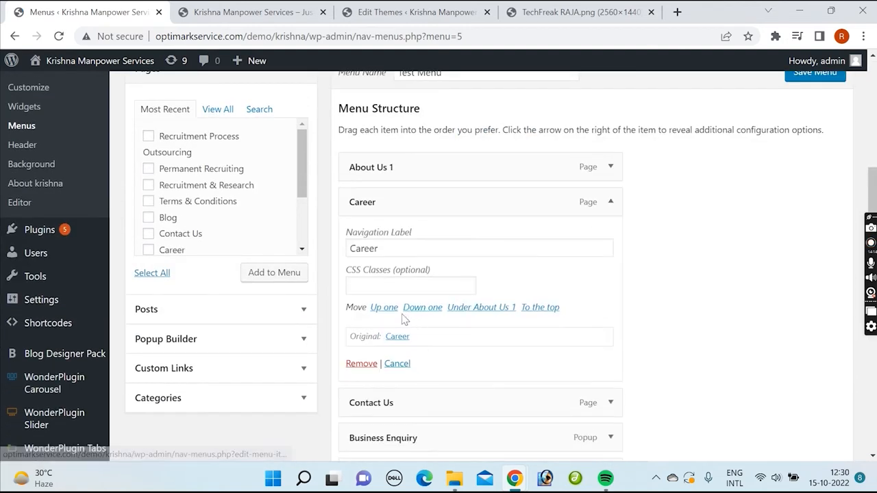
{"action": "left_click", "coordinate": [361, 366]}
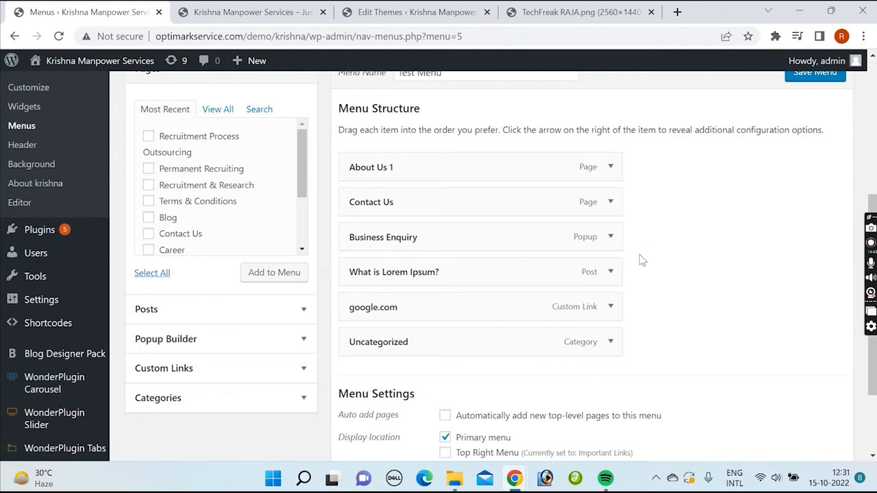
Step: Review Test Menu's display location settings, and look through the header and upper sections of the site's home page
{"action": "scroll", "coordinate": [644, 270], "scroll_direction": "down", "scroll_amount": 2}
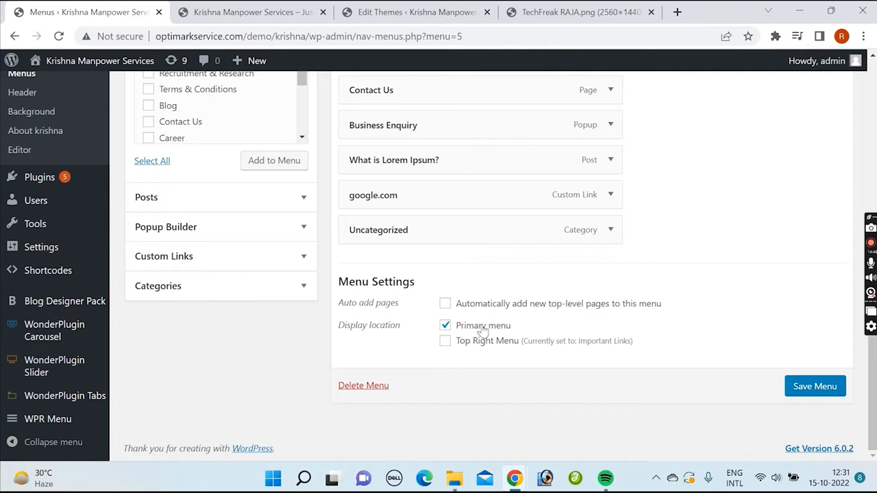
{"action": "scroll", "coordinate": [670, 299], "scroll_direction": "up", "scroll_amount": 2}
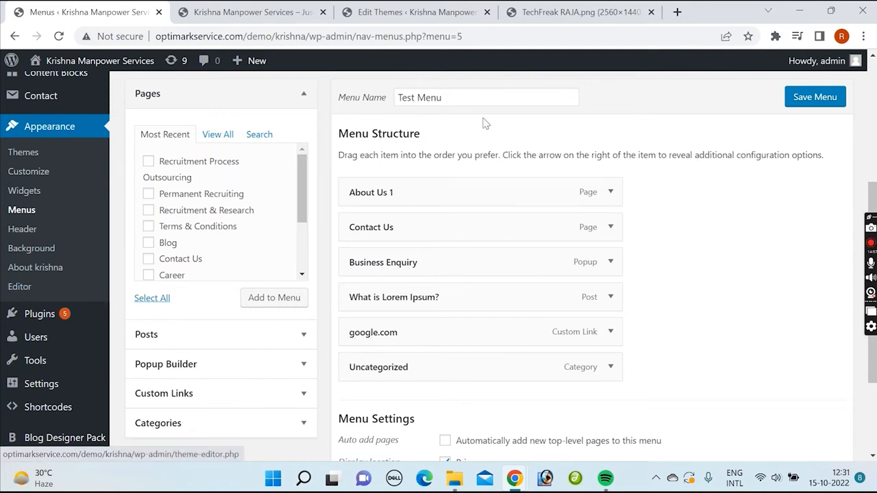
{"action": "left_click", "coordinate": [231, 17]}
{"action": "left_click", "coordinate": [96, 12]}
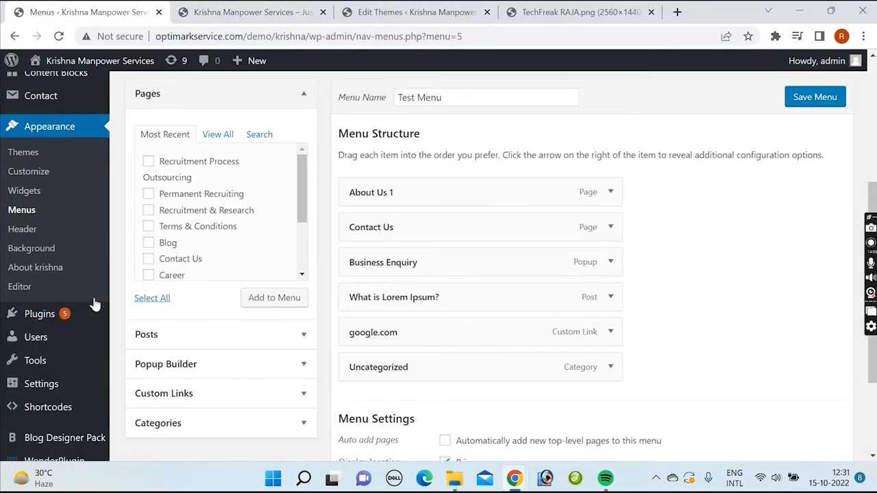
{"action": "left_click", "coordinate": [240, 11]}
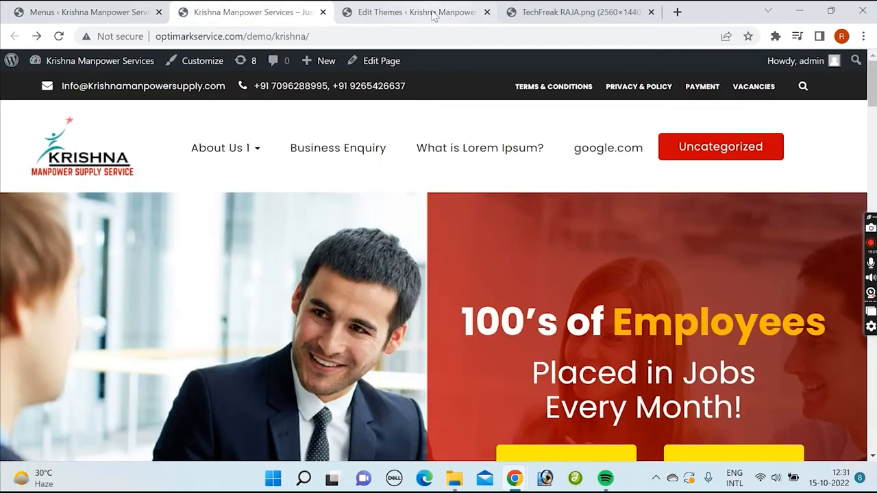
{"action": "scroll", "coordinate": [512, 229], "scroll_direction": "down", "scroll_amount": 5}
{"action": "scroll", "coordinate": [514, 237], "scroll_direction": "down", "scroll_amount": 5}
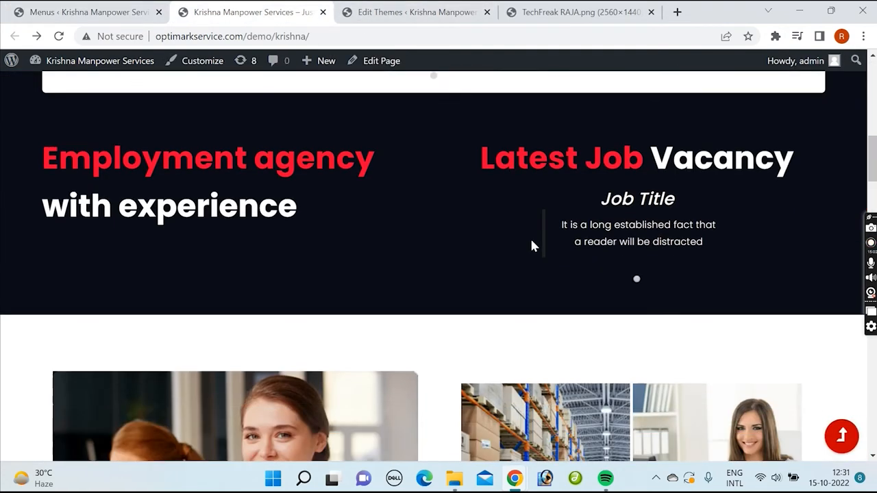
{"action": "scroll", "coordinate": [547, 248], "scroll_direction": "up", "scroll_amount": 5}
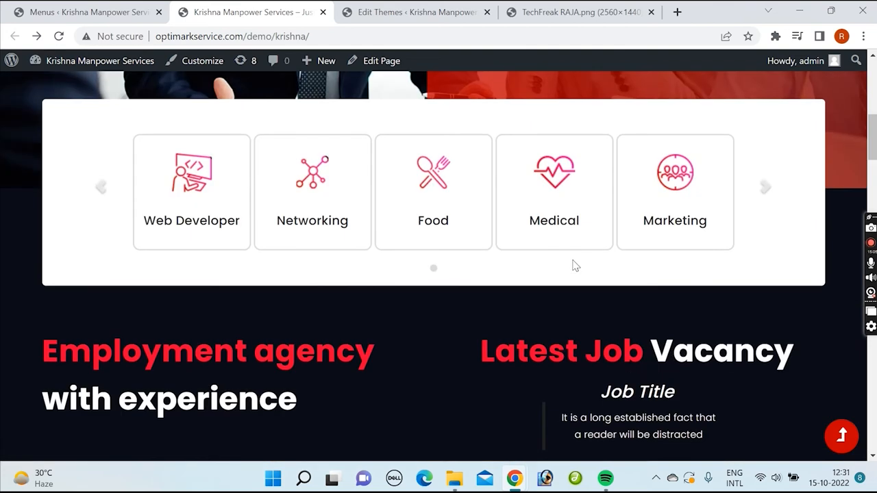
{"action": "scroll", "coordinate": [268, 314], "scroll_direction": "up", "scroll_amount": 2}
{"action": "scroll", "coordinate": [276, 306], "scroll_direction": "down", "scroll_amount": 8}
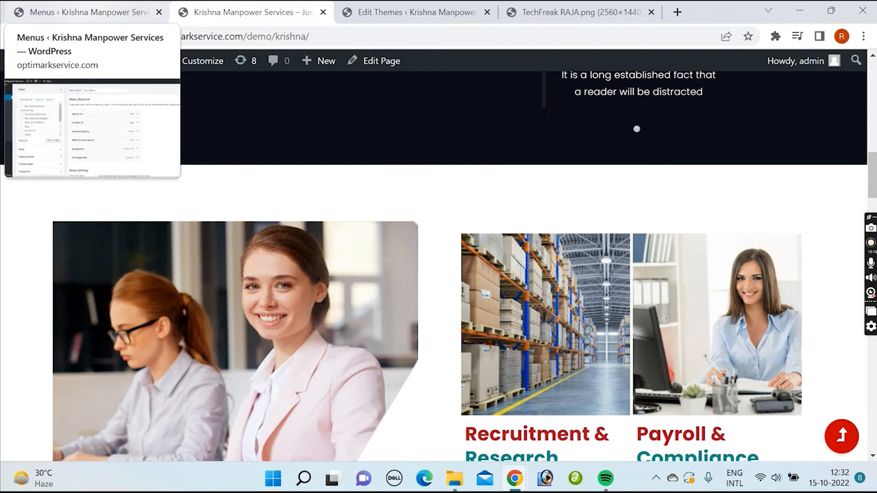
Step: Return to the menu editor, review Test Menu, and highlight its menu ID at the end of the page address
{"action": "left_click", "coordinate": [96, 17]}
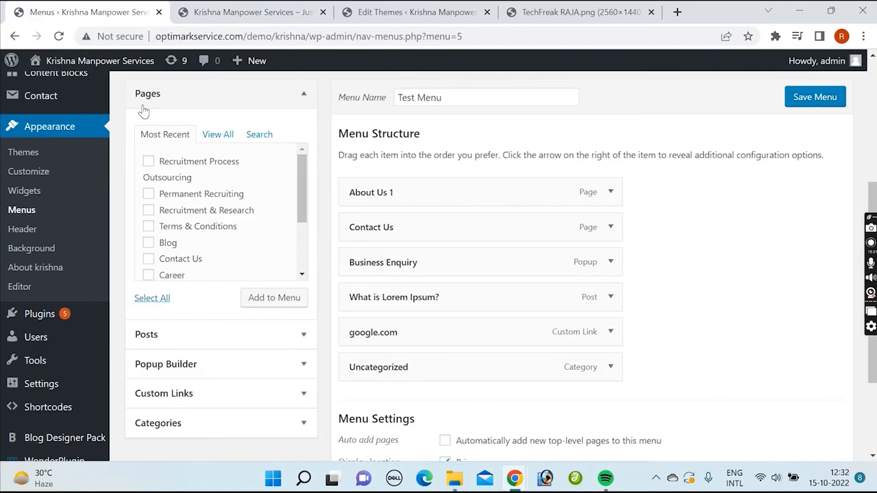
{"action": "scroll", "coordinate": [605, 234], "scroll_direction": "up", "scroll_amount": 2}
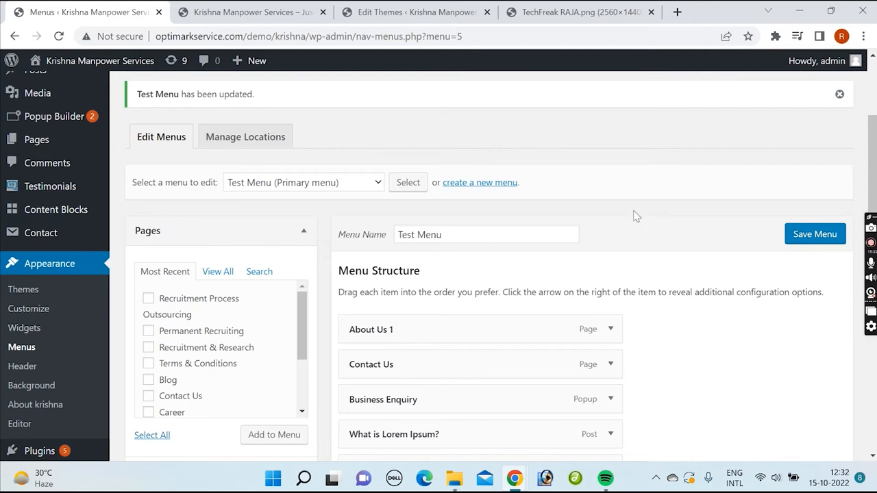
{"action": "scroll", "coordinate": [603, 178], "scroll_direction": "down", "scroll_amount": 2}
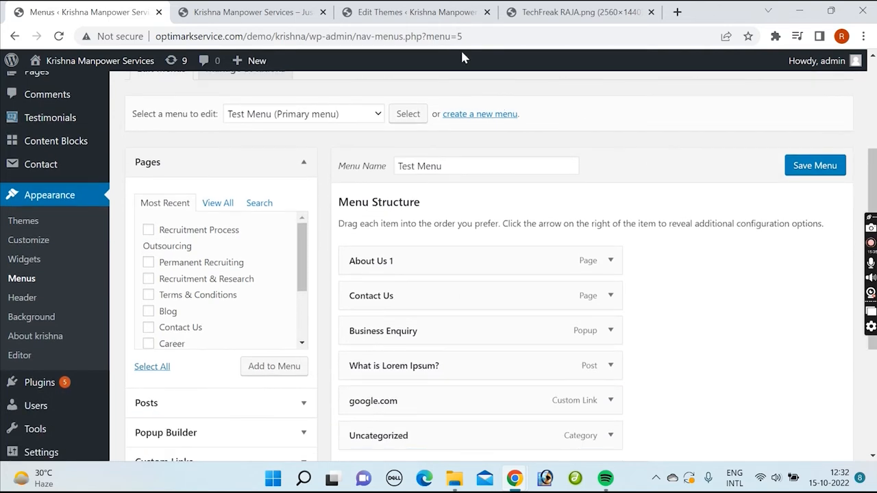
{"action": "double_click", "coordinate": [459, 35]}
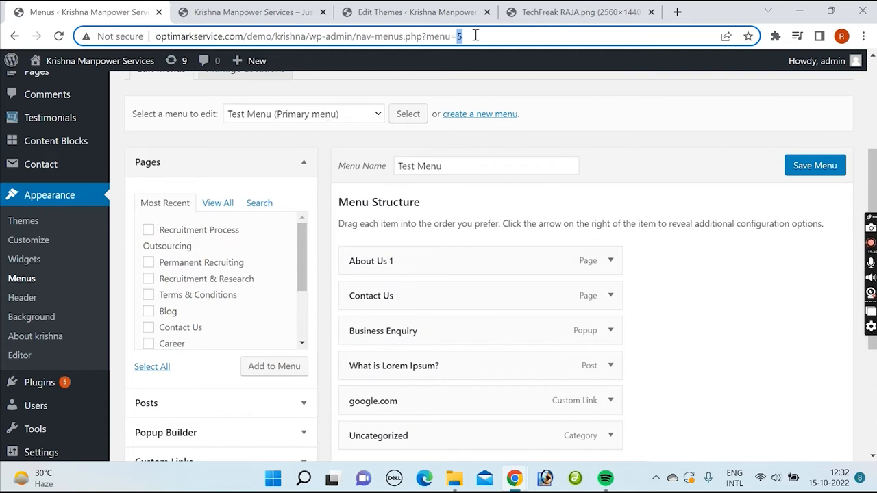
Step: Load Main Menu for editing, leaving the unsaved changes behind, and highlight its menu ID in the page address
{"action": "left_click", "coordinate": [352, 115]}
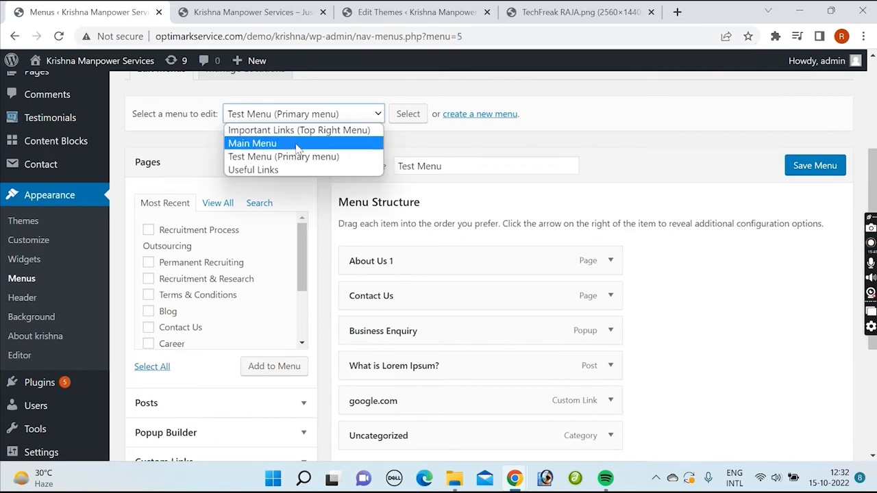
{"action": "left_click", "coordinate": [292, 143]}
{"action": "left_click", "coordinate": [406, 114]}
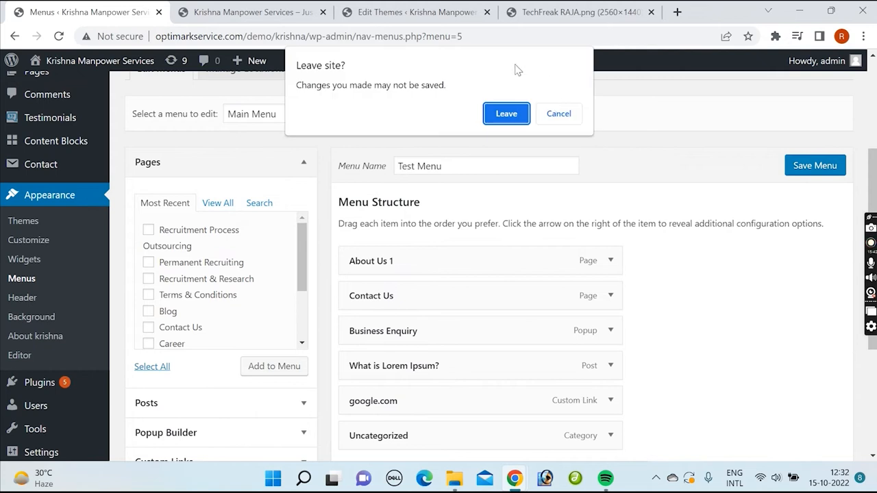
{"action": "left_click", "coordinate": [505, 113]}
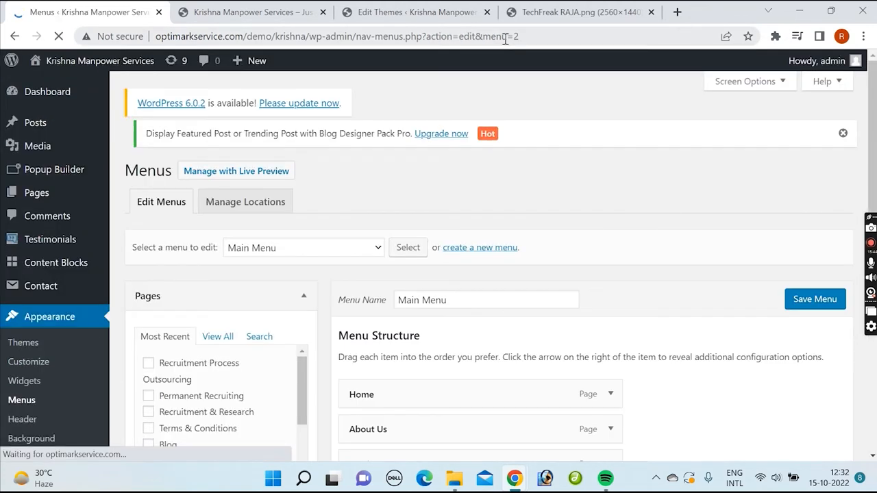
{"action": "double_click", "coordinate": [516, 35]}
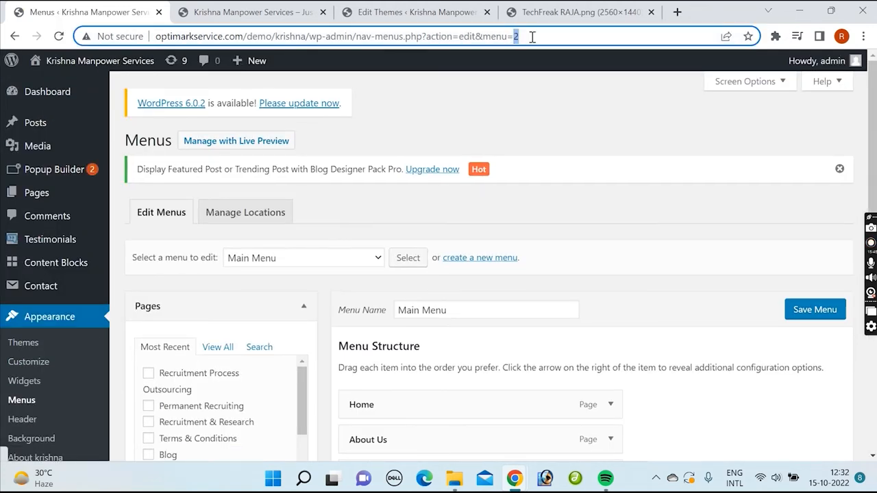
Step: Load the Useful Links menu for editing and review its items and display location settings
{"action": "left_click", "coordinate": [375, 264]}
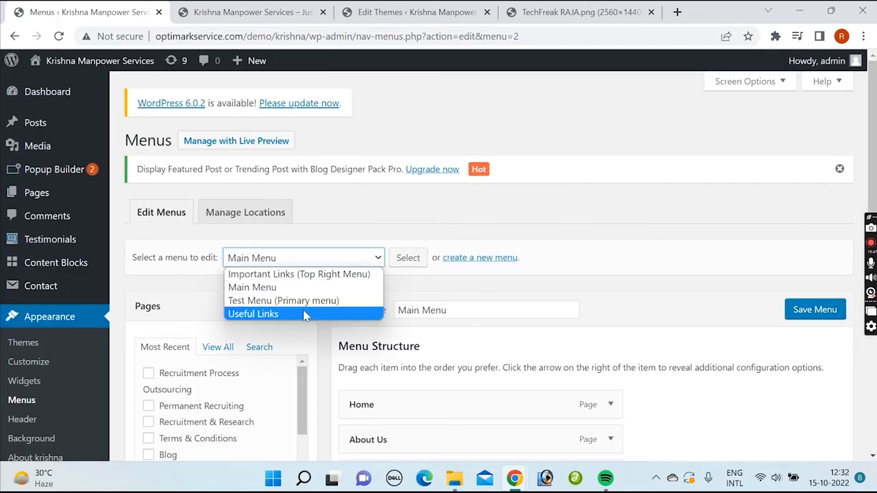
{"action": "left_click", "coordinate": [306, 314]}
{"action": "left_click", "coordinate": [408, 258]}
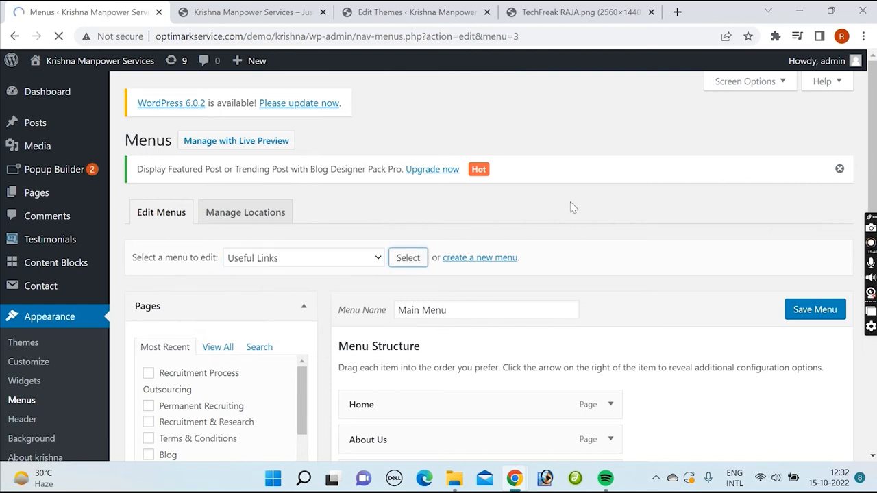
{"action": "scroll", "coordinate": [554, 272], "scroll_direction": "down", "scroll_amount": 2}
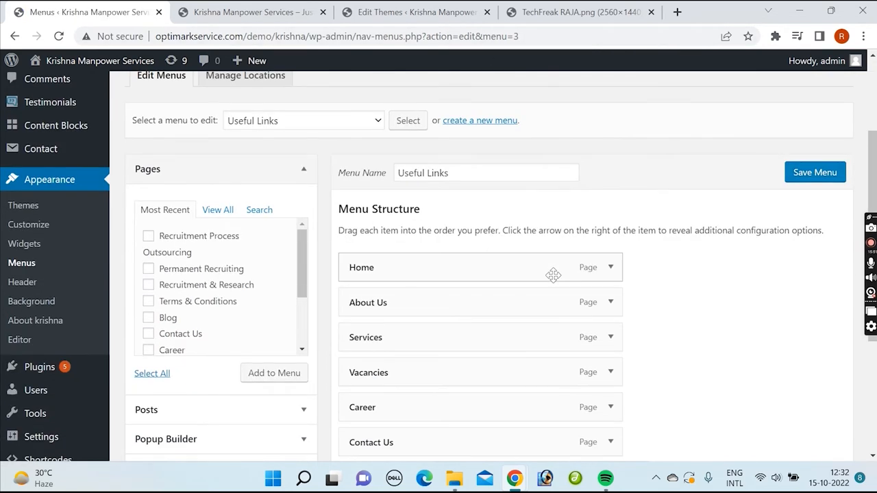
{"action": "scroll", "coordinate": [583, 206], "scroll_direction": "down", "scroll_amount": 1}
{"action": "scroll", "coordinate": [619, 230], "scroll_direction": "down", "scroll_amount": 1}
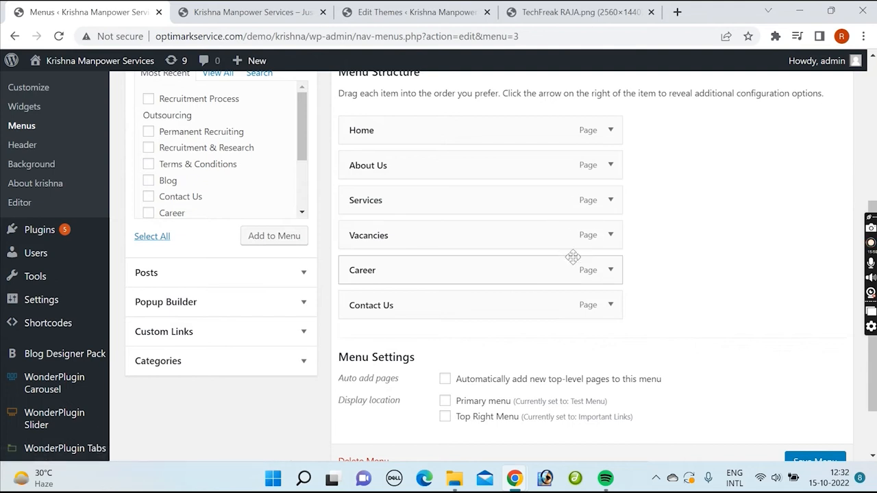
Step: Look over the header.php code in the theme editor, and compare it with the header on the site's home page
{"action": "left_click", "coordinate": [411, 13]}
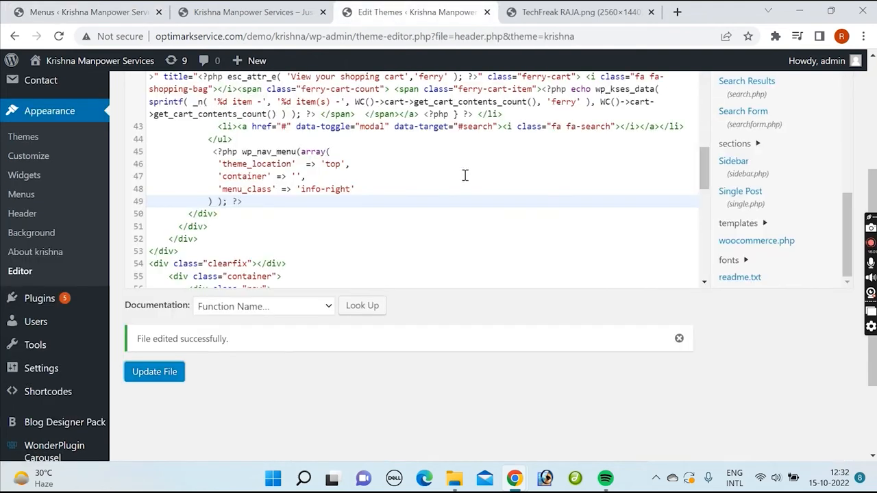
{"action": "scroll", "coordinate": [472, 192], "scroll_direction": "up", "scroll_amount": 1}
{"action": "scroll", "coordinate": [473, 191], "scroll_direction": "up", "scroll_amount": 2}
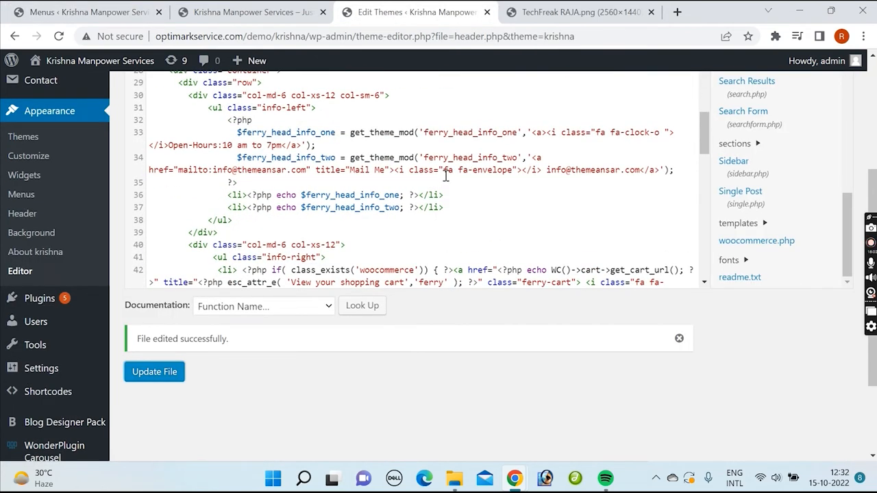
{"action": "left_click", "coordinate": [312, 15]}
{"action": "scroll", "coordinate": [587, 122], "scroll_direction": "up", "scroll_amount": 5}
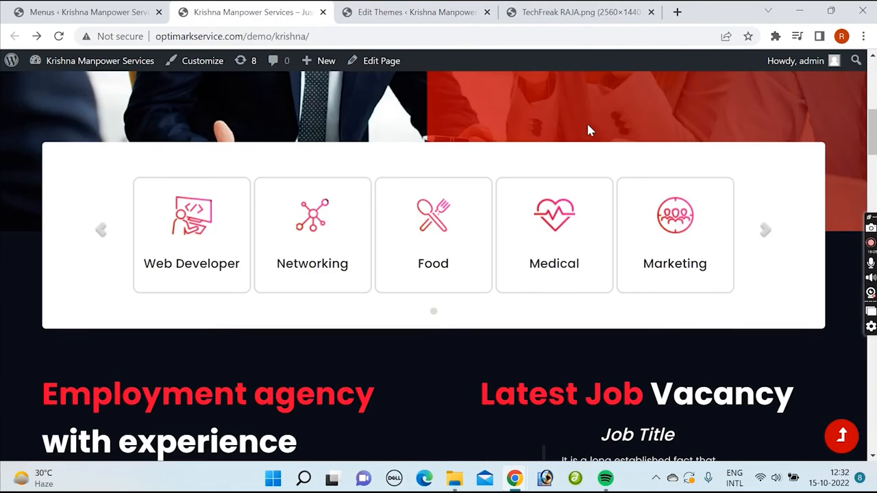
{"action": "scroll", "coordinate": [587, 133], "scroll_direction": "up", "scroll_amount": 5}
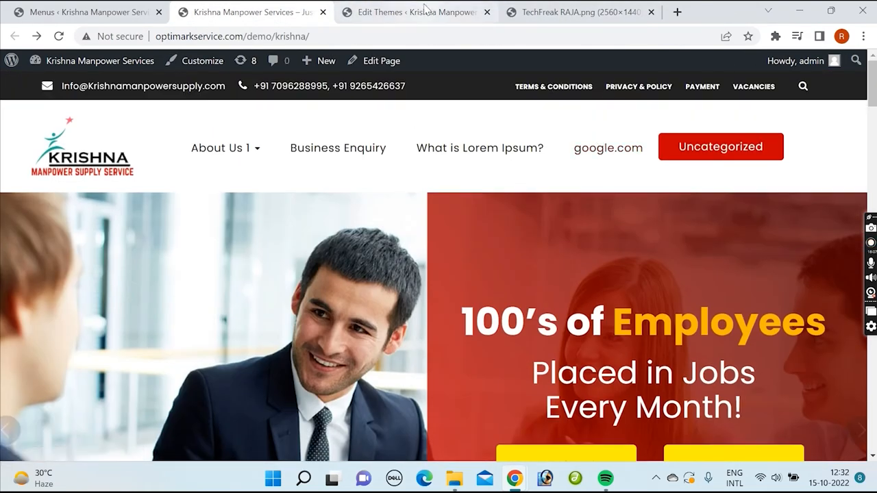
Step: Back in header.php, examine the info-right list and the wp_nav_menu call for the 'top' theme location
{"action": "left_click", "coordinate": [425, 9]}
{"action": "scroll", "coordinate": [382, 190], "scroll_direction": "up", "scroll_amount": 1}
{"action": "scroll", "coordinate": [405, 200], "scroll_direction": "down", "scroll_amount": 3}
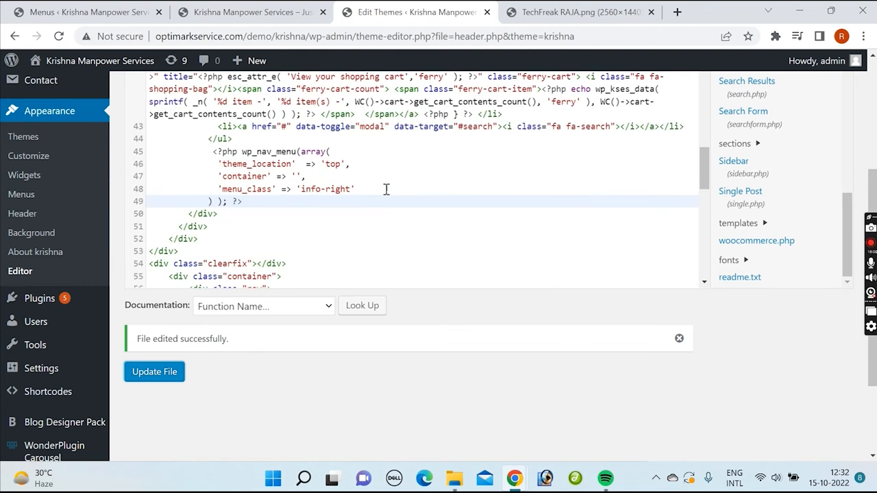
{"action": "scroll", "coordinate": [386, 189], "scroll_direction": "up", "scroll_amount": 1}
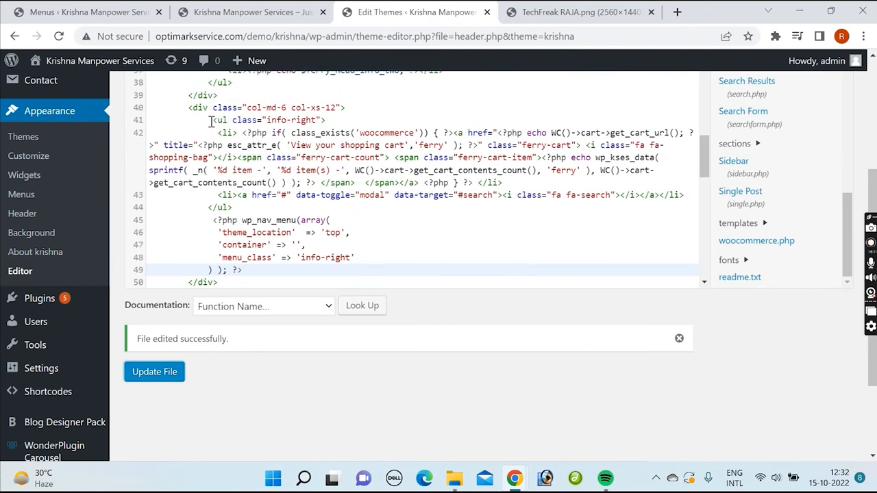
{"action": "left_click", "coordinate": [211, 120]}
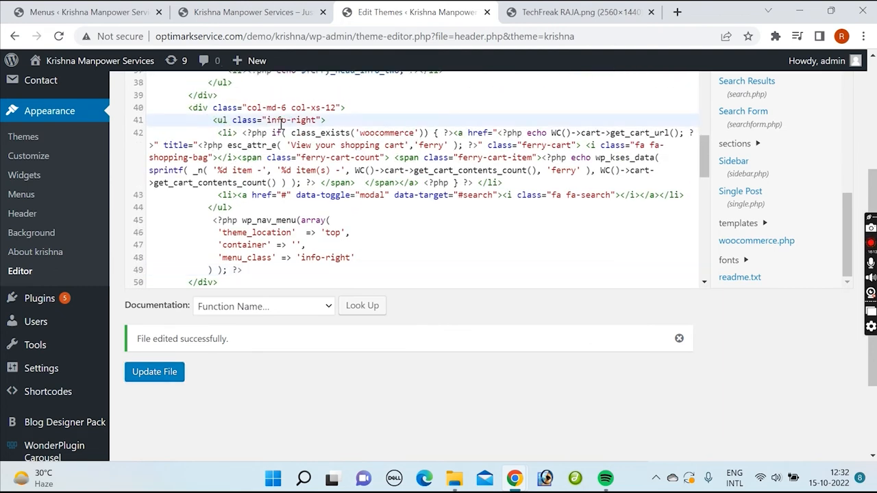
{"action": "scroll", "coordinate": [209, 188], "scroll_direction": "down", "scroll_amount": 1}
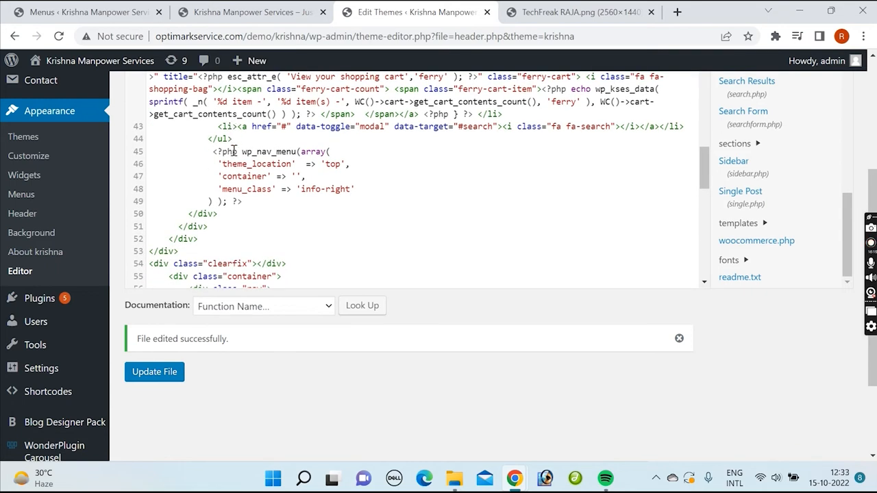
{"action": "left_click", "coordinate": [227, 213]}
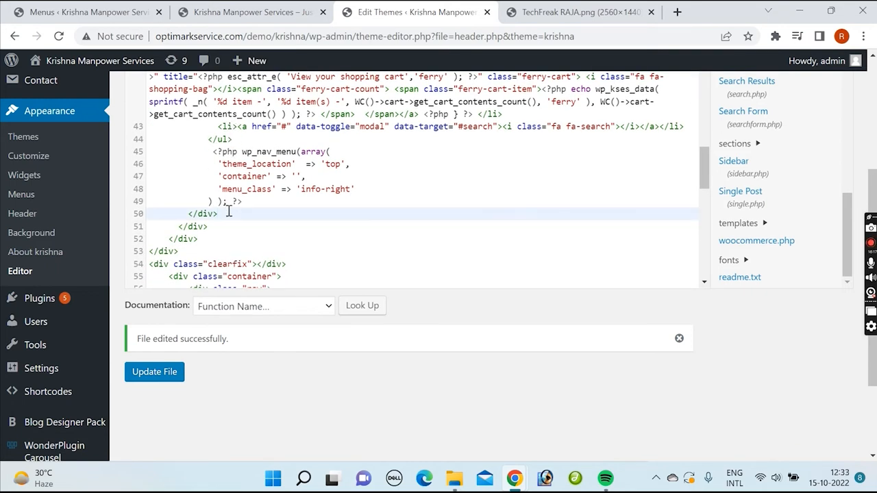
{"action": "scroll", "coordinate": [273, 179], "scroll_direction": "up", "scroll_amount": 2}
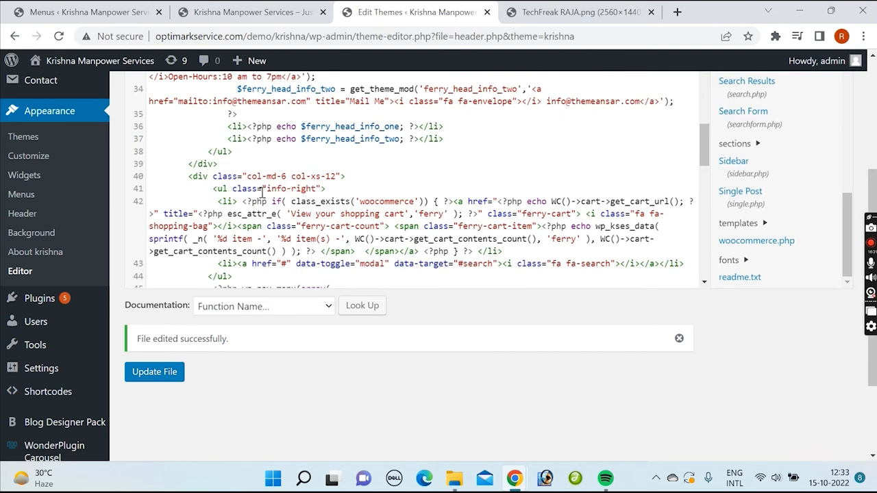
{"action": "scroll", "coordinate": [343, 195], "scroll_direction": "down", "scroll_amount": 1}
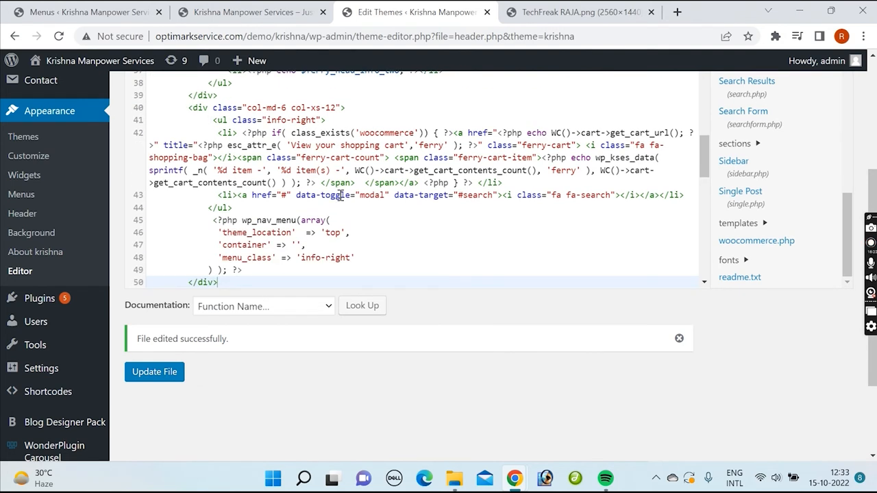
Step: Examine the wp_nav_menu call in header.php, comparing its 'top' location and 'info-right' menu class with the class of the list above
{"action": "left_click_drag", "start_coordinate": [211, 220], "coordinate": [245, 275]}
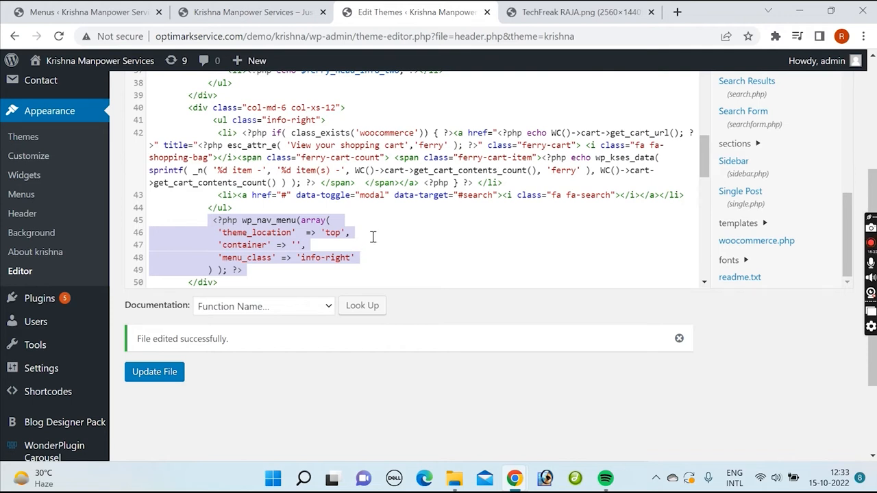
{"action": "left_click", "coordinate": [248, 234]}
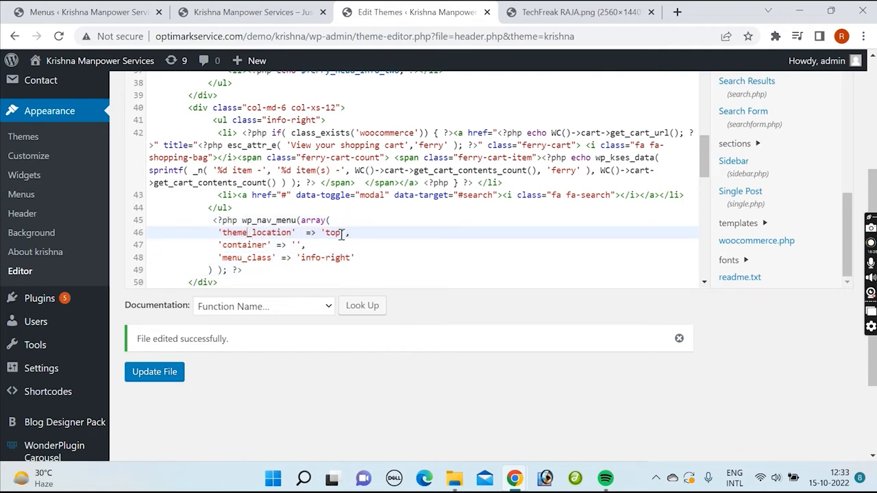
{"action": "double_click", "coordinate": [328, 232]}
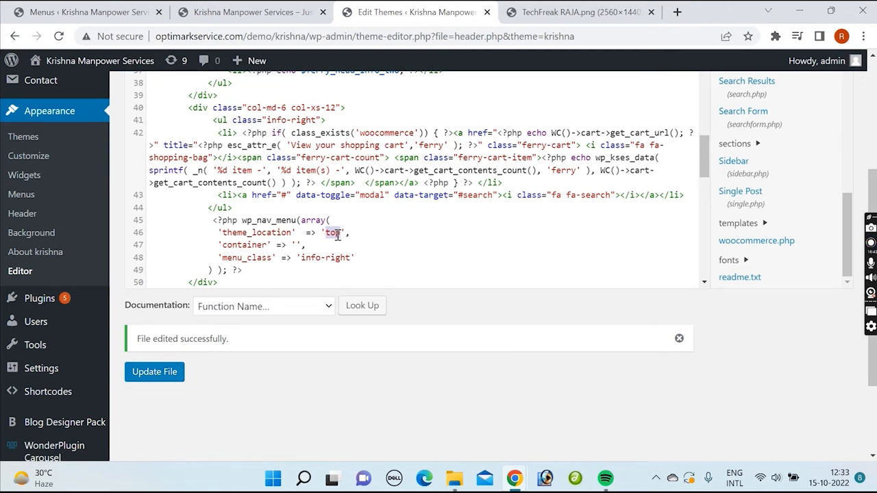
{"action": "left_click_drag", "start_coordinate": [218, 257], "coordinate": [354, 258]}
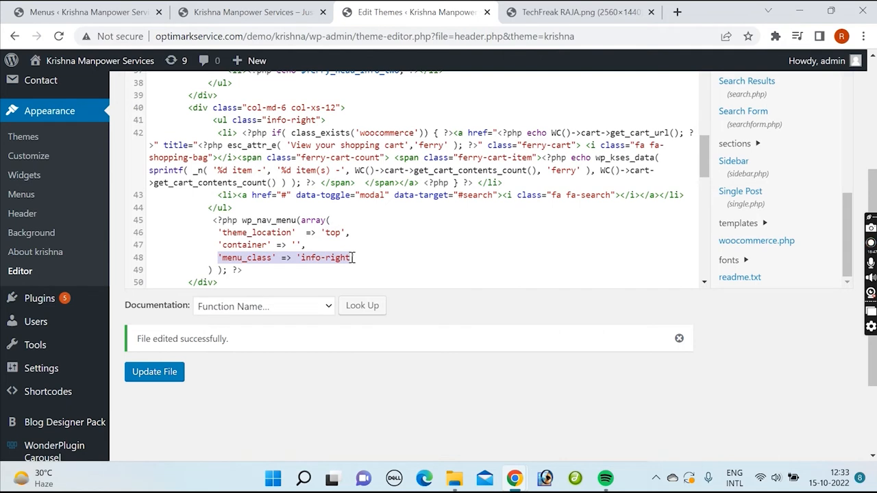
{"action": "left_click_drag", "start_coordinate": [266, 120], "coordinate": [321, 121]}
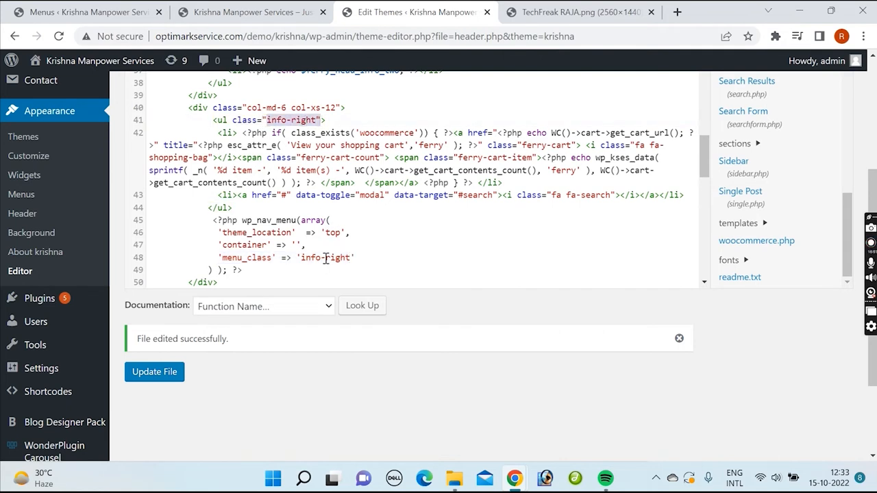
{"action": "left_click_drag", "start_coordinate": [302, 257], "coordinate": [350, 256]}
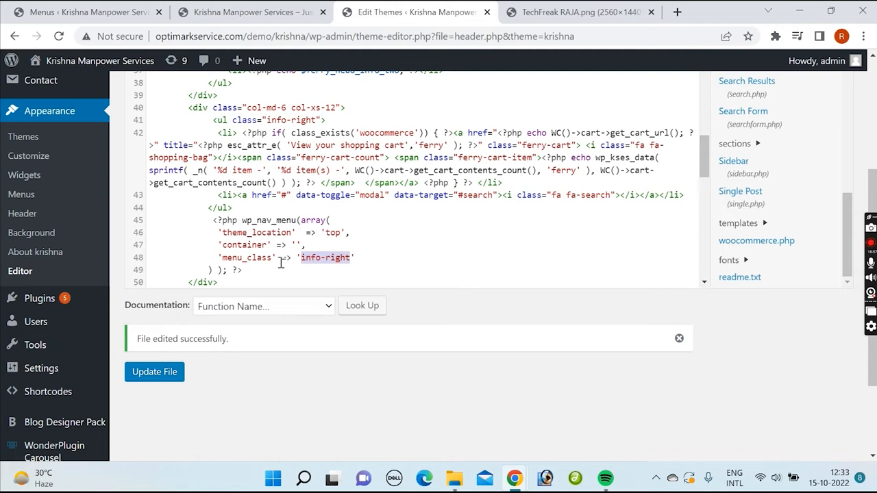
Step: Select the complete wp_nav_menu block for the 'top' theme location in header.php
{"action": "scroll", "coordinate": [255, 239], "scroll_direction": "down", "scroll_amount": 2}
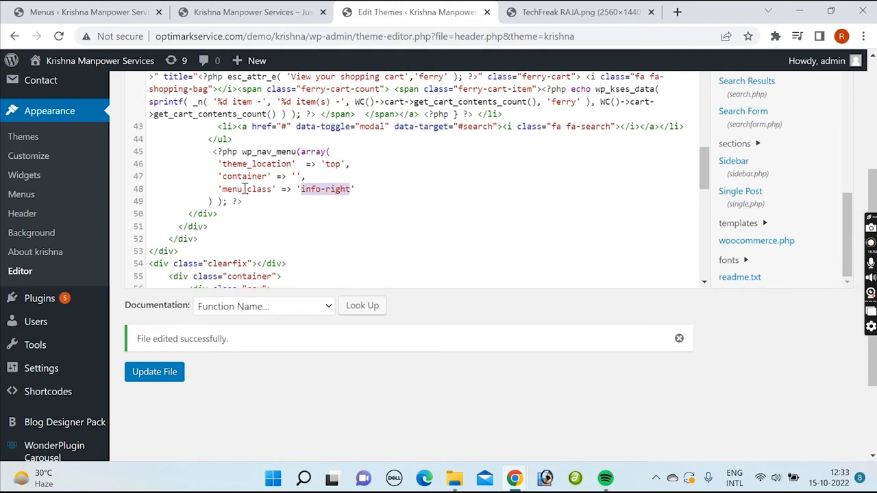
{"action": "left_click", "coordinate": [364, 191]}
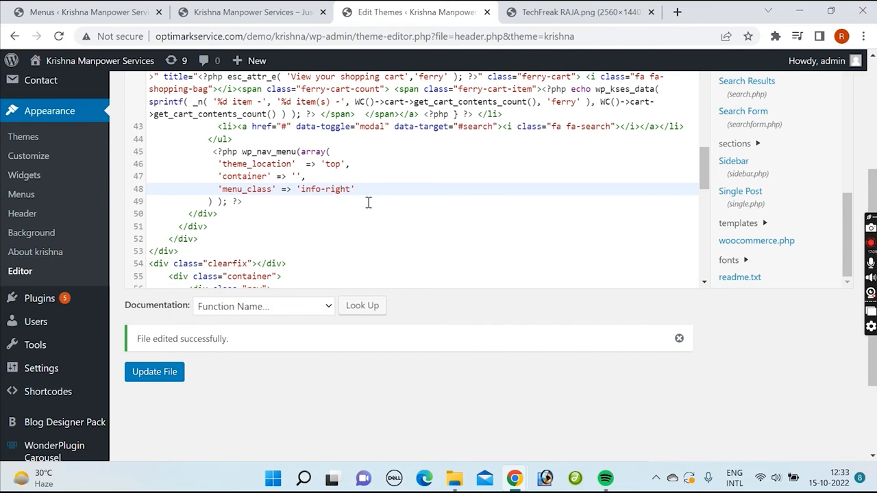
{"action": "left_click_drag", "start_coordinate": [212, 154], "coordinate": [249, 202]}
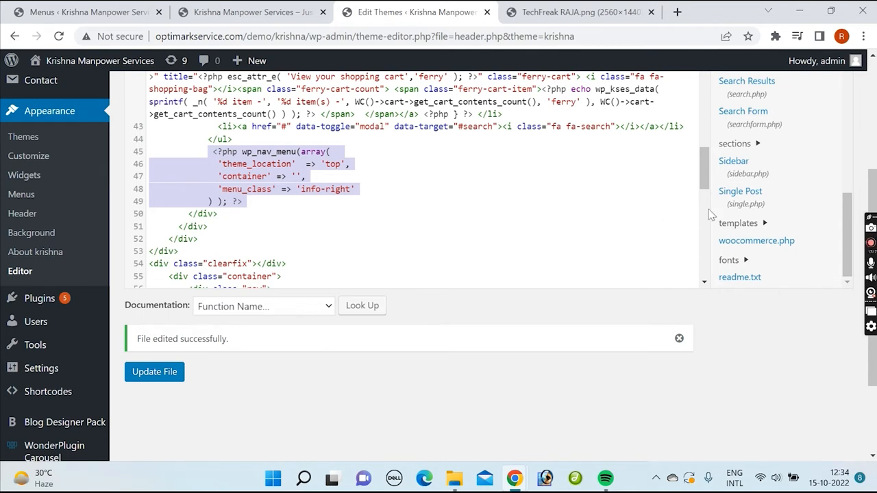
{"action": "scroll", "coordinate": [740, 199], "scroll_direction": "up", "scroll_amount": 3}
Step: Look over the site's home page from the header menus down to the recruitment and payroll sections
{"action": "left_click", "coordinate": [254, 12]}
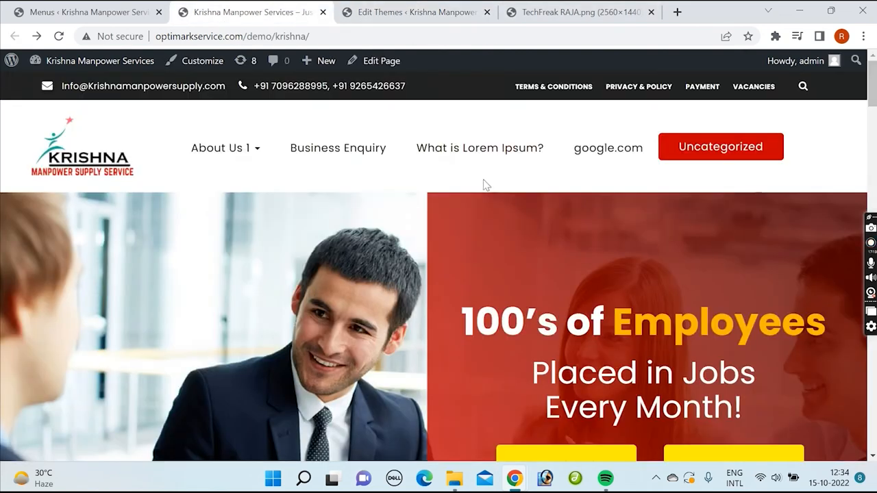
{"action": "scroll", "coordinate": [466, 237], "scroll_direction": "down", "scroll_amount": 10}
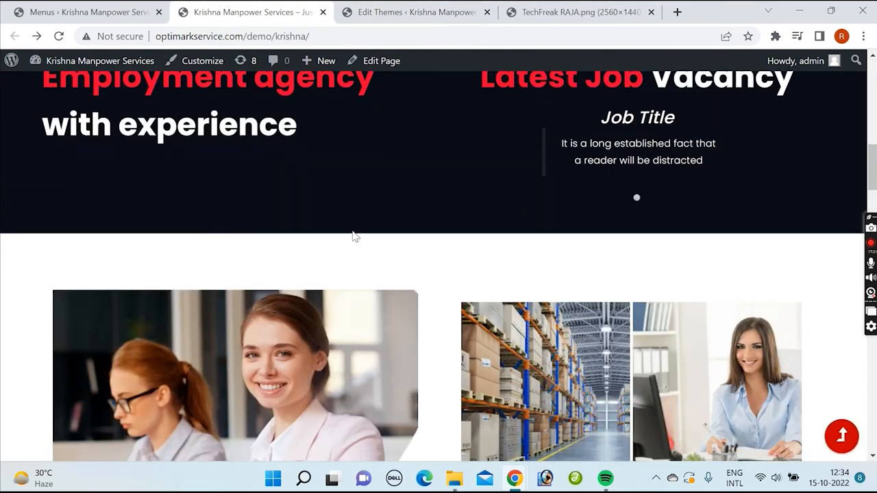
{"action": "scroll", "coordinate": [401, 221], "scroll_direction": "down", "scroll_amount": 1}
{"action": "scroll", "coordinate": [397, 225], "scroll_direction": "up", "scroll_amount": 2}
{"action": "scroll", "coordinate": [404, 233], "scroll_direction": "down", "scroll_amount": 2}
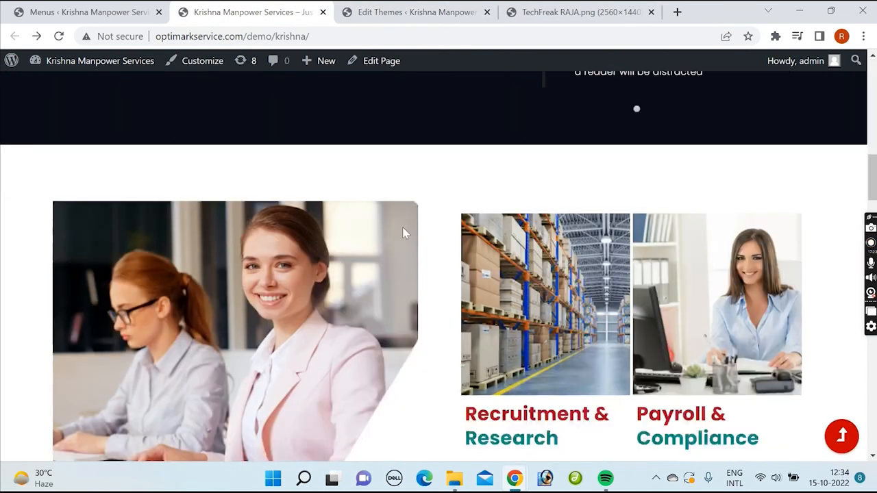
{"action": "scroll", "coordinate": [403, 233], "scroll_direction": "down", "scroll_amount": 1}
{"action": "scroll", "coordinate": [384, 218], "scroll_direction": "up", "scroll_amount": 1}
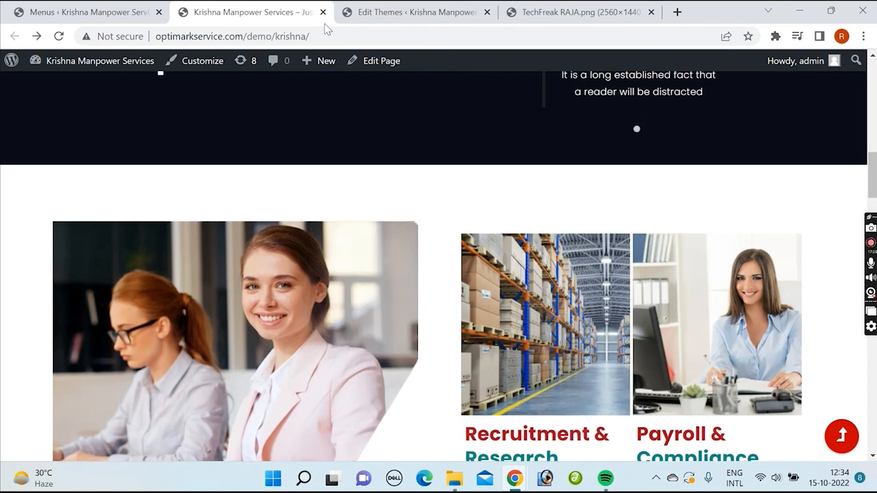
Step: Open the theme's footer.php in the theme editor and read through its front-page content block sections
{"action": "left_click", "coordinate": [396, 12]}
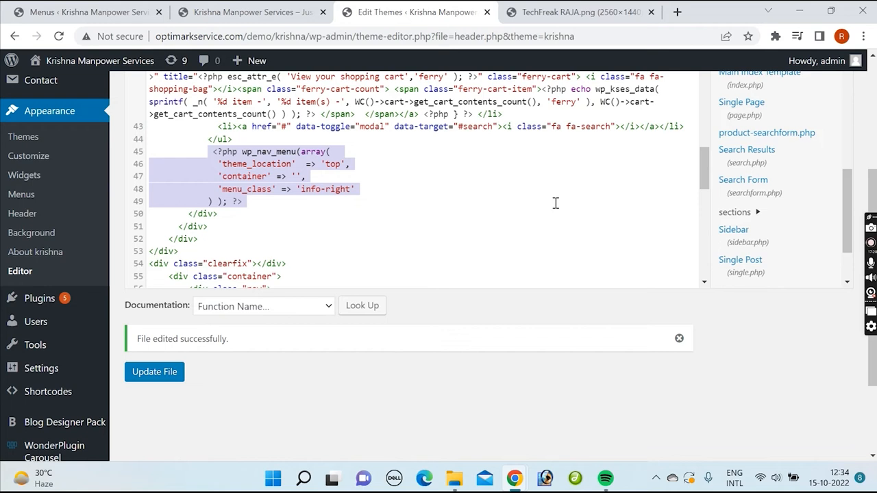
{"action": "scroll", "coordinate": [767, 179], "scroll_direction": "up", "scroll_amount": 4}
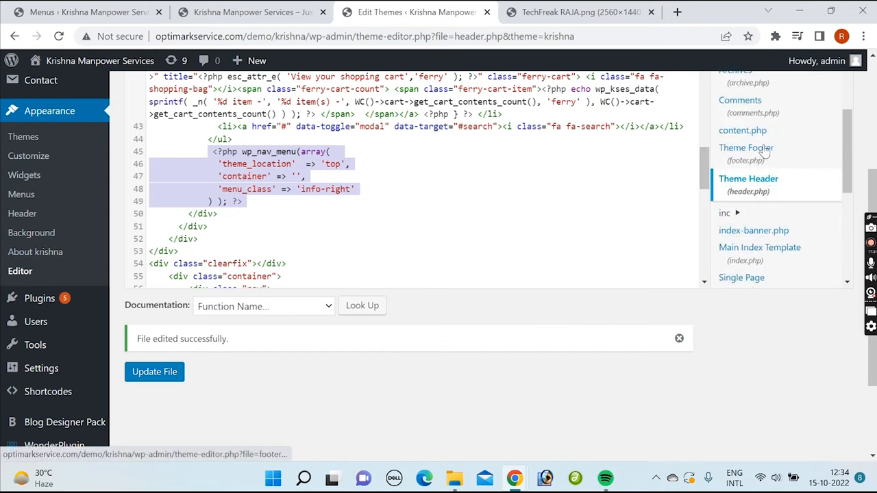
{"action": "left_click", "coordinate": [757, 181]}
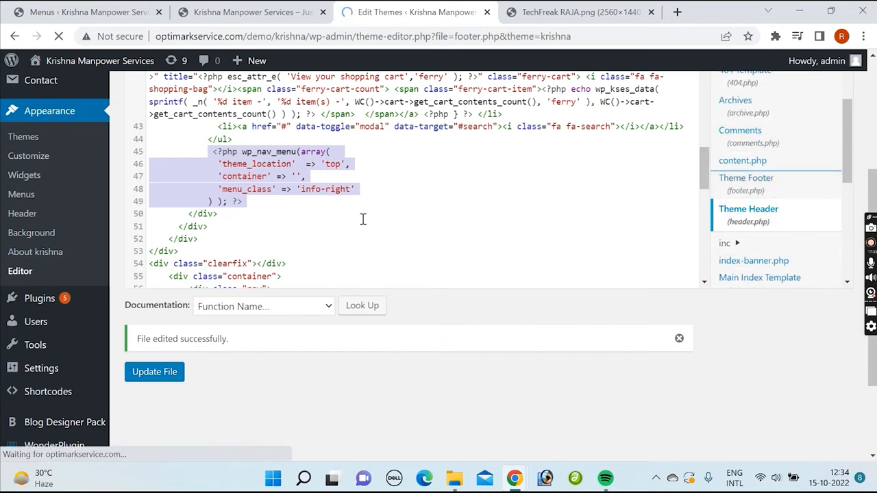
{"action": "scroll", "coordinate": [375, 213], "scroll_direction": "down", "scroll_amount": 3}
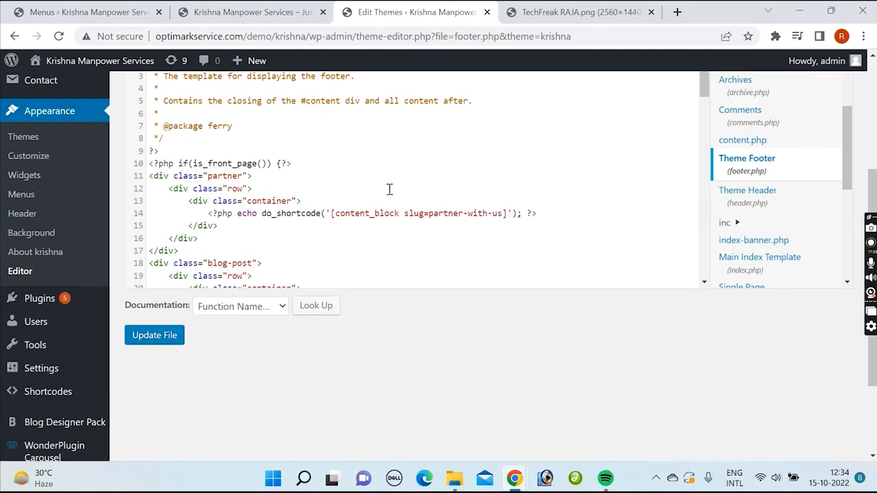
{"action": "scroll", "coordinate": [391, 189], "scroll_direction": "down", "scroll_amount": 1}
{"action": "scroll", "coordinate": [473, 181], "scroll_direction": "down", "scroll_amount": 1}
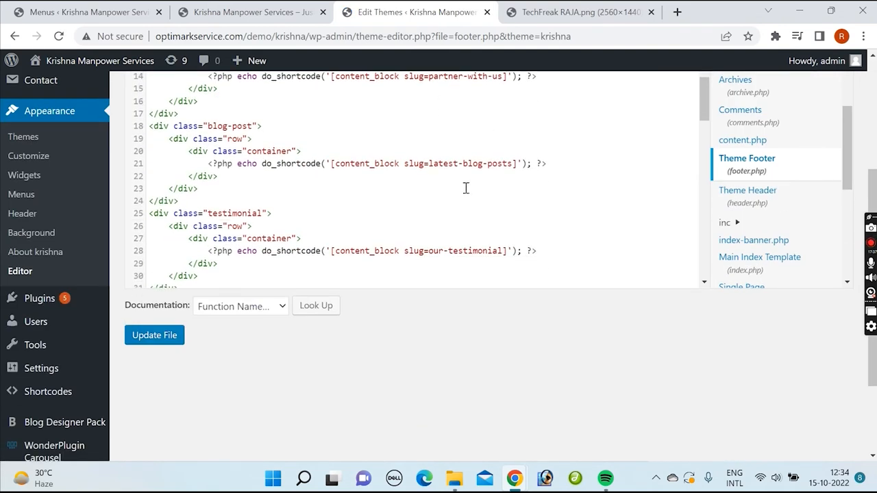
{"action": "scroll", "coordinate": [503, 175], "scroll_direction": "up", "scroll_amount": 5}
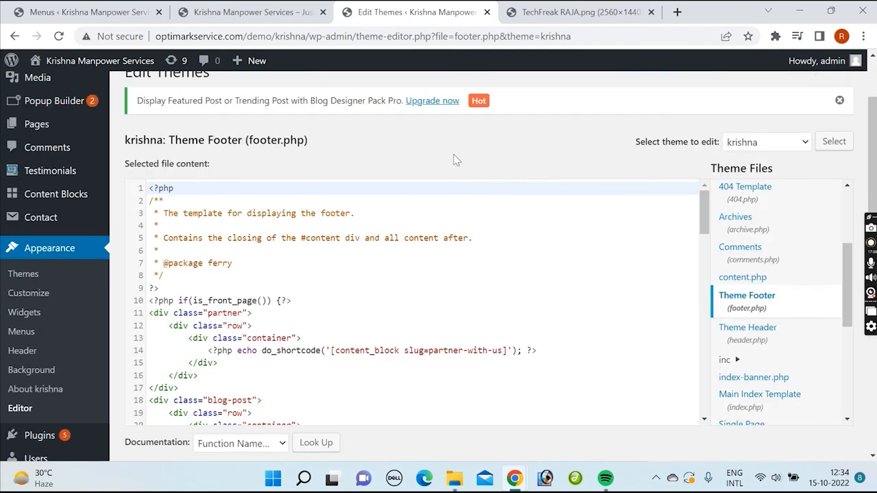
Step: Compare the footer code with the home page sections from Latest Job Vacancy down to Partner with Us, and return to the theme editor
{"action": "key", "text": "ctrl+shift+Tab"}
{"action": "scroll", "coordinate": [440, 181], "scroll_direction": "up", "scroll_amount": 3}
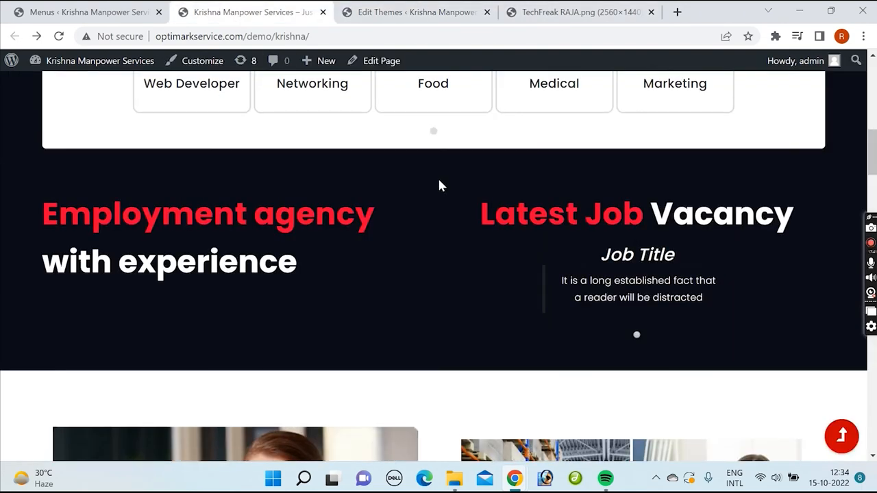
{"action": "scroll", "coordinate": [435, 189], "scroll_direction": "down", "scroll_amount": 8}
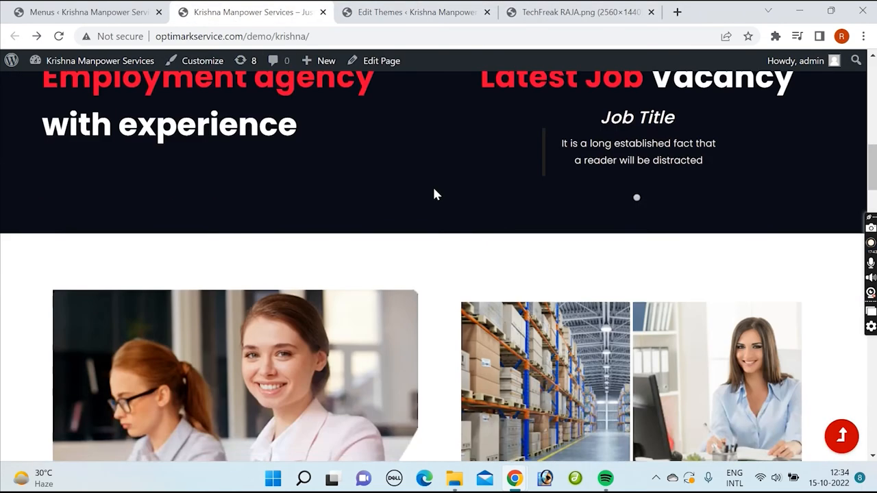
{"action": "scroll", "coordinate": [435, 202], "scroll_direction": "down", "scroll_amount": 10}
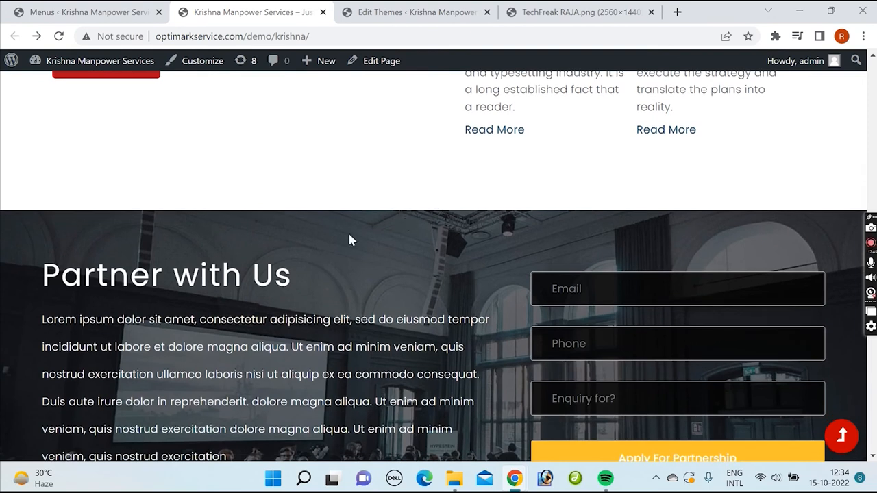
{"action": "left_click", "coordinate": [422, 14]}
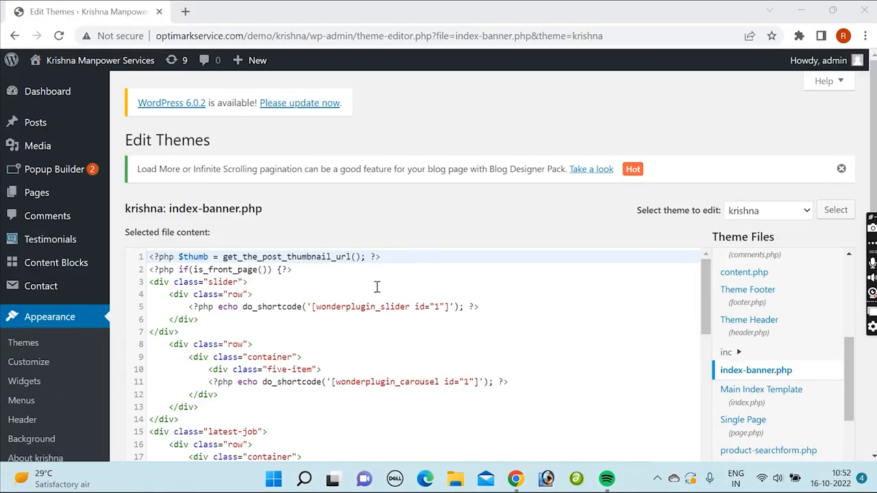
Step: Read through index-banner.php to examine its slider, carousel and latest-job sections and the else branch
{"action": "scroll", "coordinate": [377, 287], "scroll_direction": "down", "scroll_amount": 3}
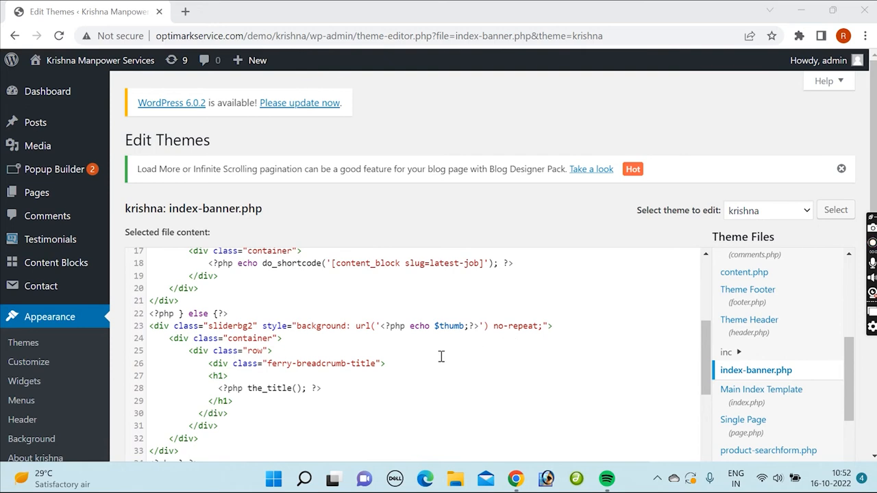
{"action": "scroll", "coordinate": [440, 356], "scroll_direction": "up", "scroll_amount": 2}
{"action": "scroll", "coordinate": [464, 345], "scroll_direction": "down", "scroll_amount": 5}
{"action": "scroll", "coordinate": [464, 346], "scroll_direction": "down", "scroll_amount": 4}
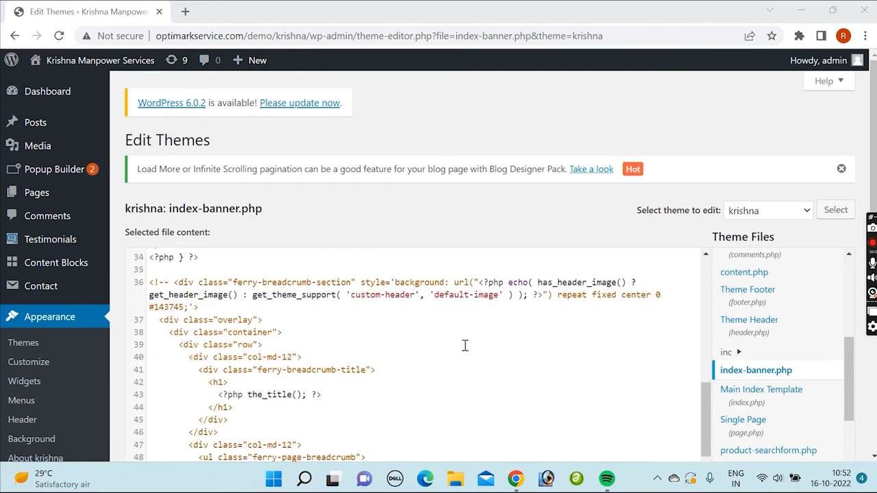
{"action": "scroll", "coordinate": [419, 376], "scroll_direction": "down", "scroll_amount": 3}
{"action": "scroll", "coordinate": [500, 353], "scroll_direction": "up", "scroll_amount": 5}
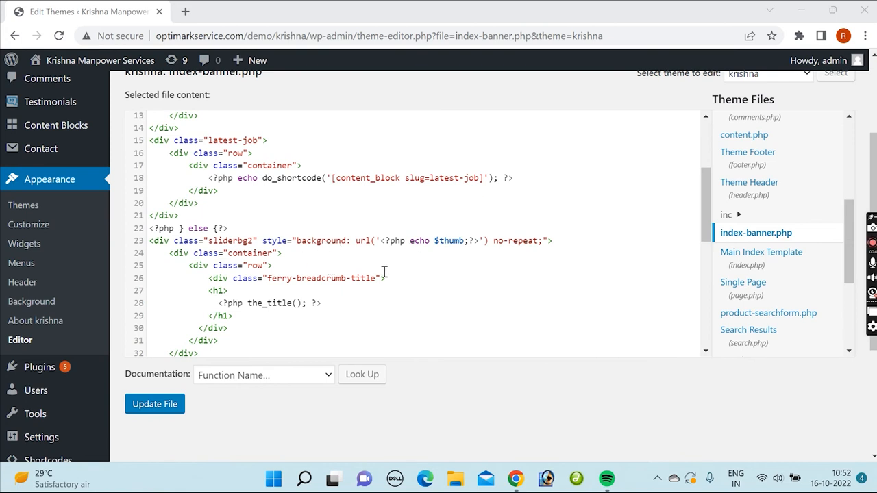
{"action": "scroll", "coordinate": [360, 236], "scroll_direction": "up", "scroll_amount": 4}
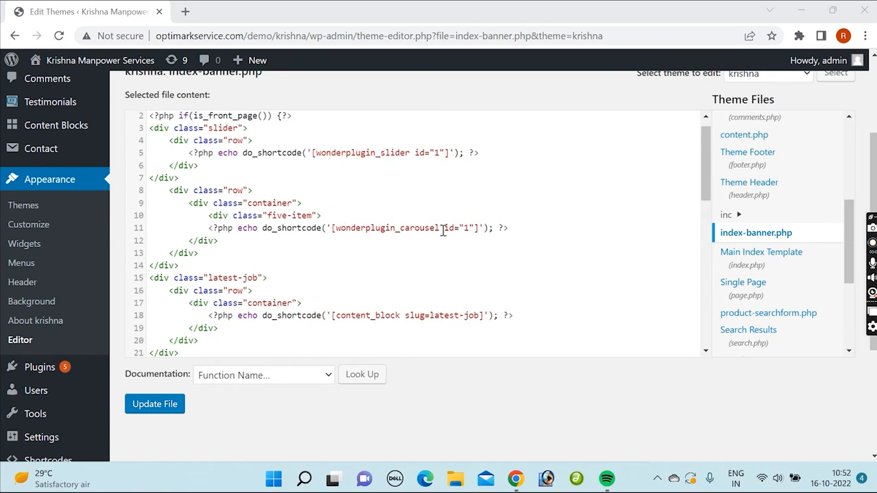
{"action": "scroll", "coordinate": [411, 262], "scroll_direction": "down", "scroll_amount": 2}
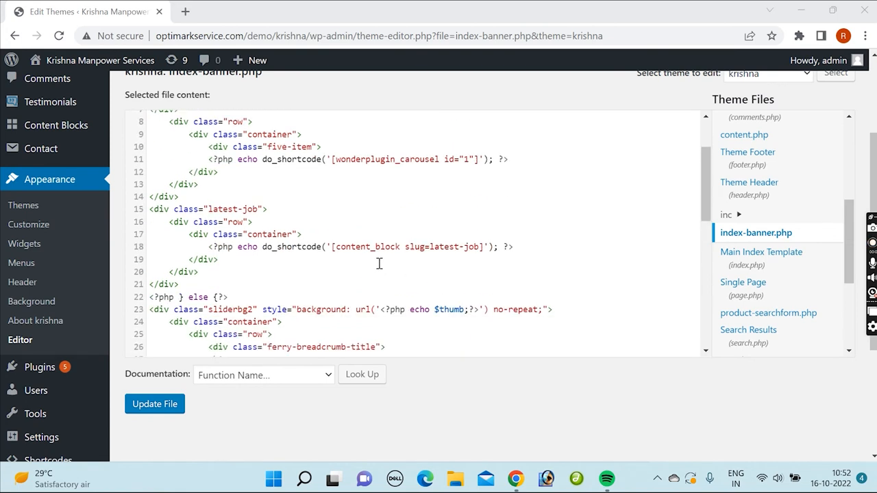
Step: Add an empty div with class "menu" after the latest-job block in index-banner.php, just before the else branch
{"action": "left_click", "coordinate": [185, 281]}
{"action": "scroll", "coordinate": [314, 274], "scroll_direction": "down", "scroll_amount": 2}
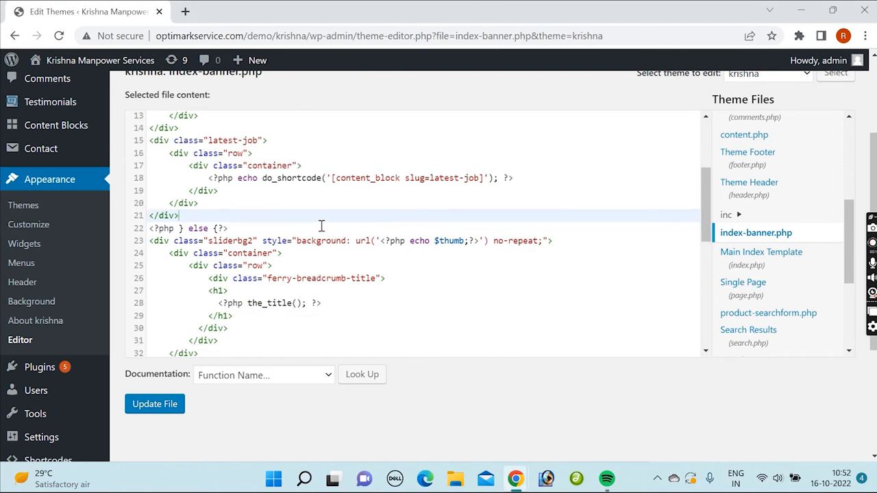
{"action": "key", "text": "Return"}
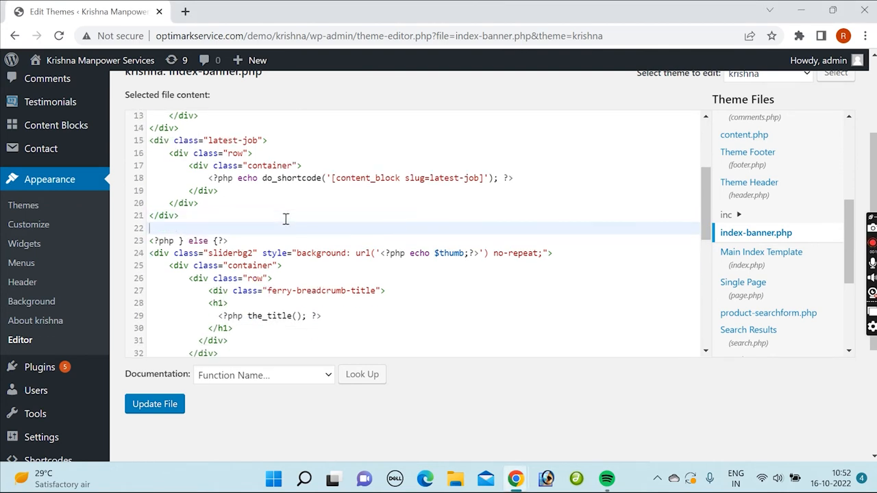
{"action": "type", "text": "<div class="}
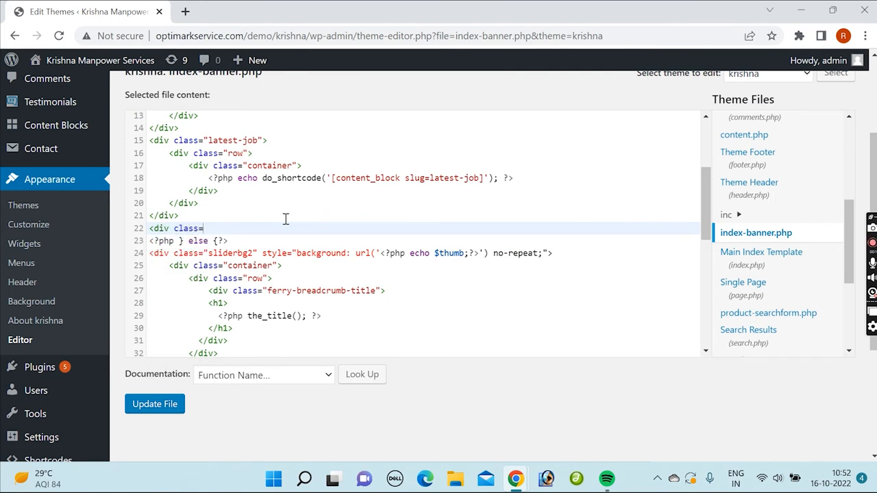
{"action": "type", "text": "\"menu\">"}
{"action": "key", "text": "Return"}
{"action": "type", "text": "</div>"}
{"action": "key", "text": "Up"}
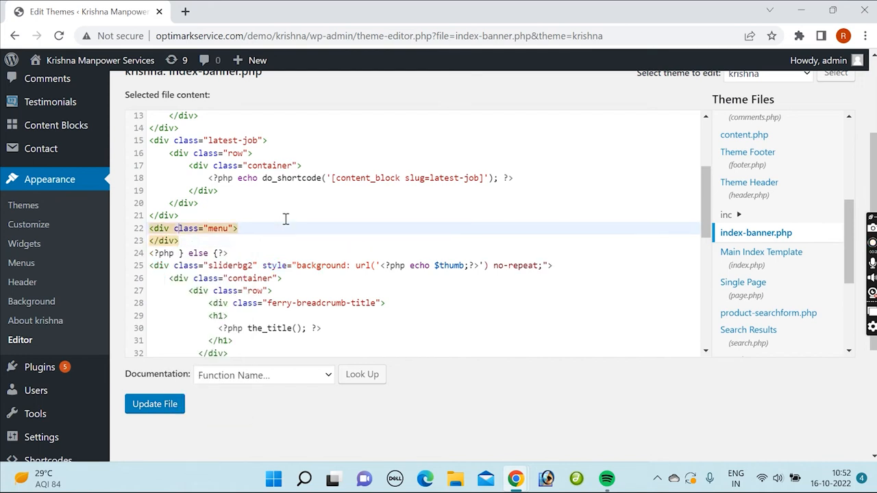
{"action": "key", "text": "End"}
Step: Insert the copied wp_nav_menu call for the 'top' location inside the menu div, adding a comma after 'info-right'
{"action": "key", "text": "Return"}
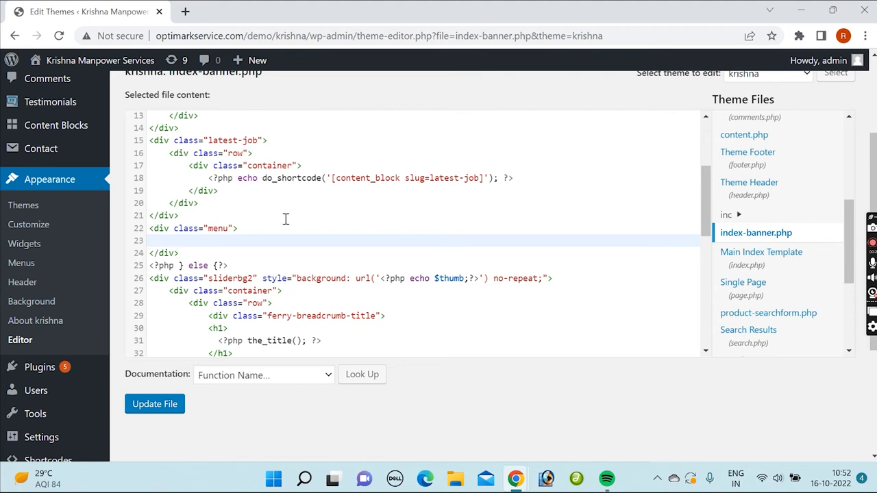
{"action": "type", "text": "<?php wp_nav_menu(array(               'theme_location'  => 'top',               'container' => '',               'menu_class' => 'info-right'             ) ); ?>"}
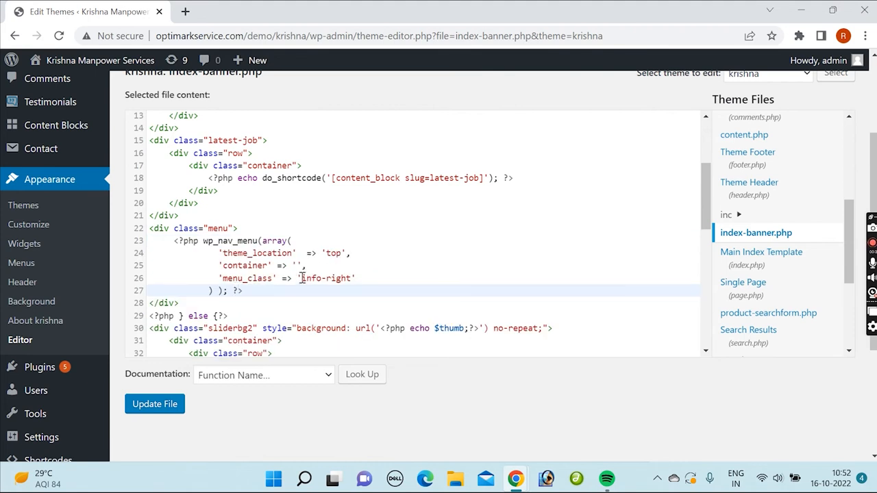
{"action": "left_click_drag", "start_coordinate": [301, 279], "coordinate": [350, 280]}
{"action": "left_click", "coordinate": [359, 279]}
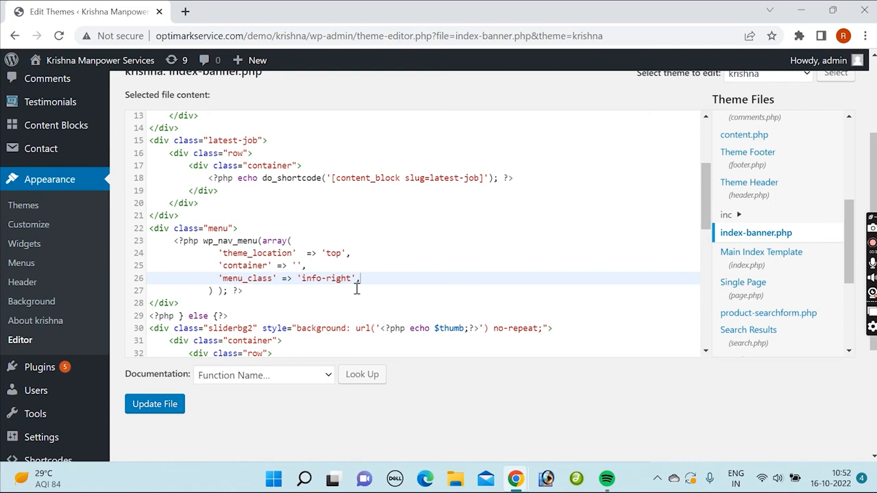
Step: Open the Menus page in a new tab, load Test Menu (Primary menu), and check the menu ID in its URL
{"action": "left_click", "coordinate": [21, 263]}
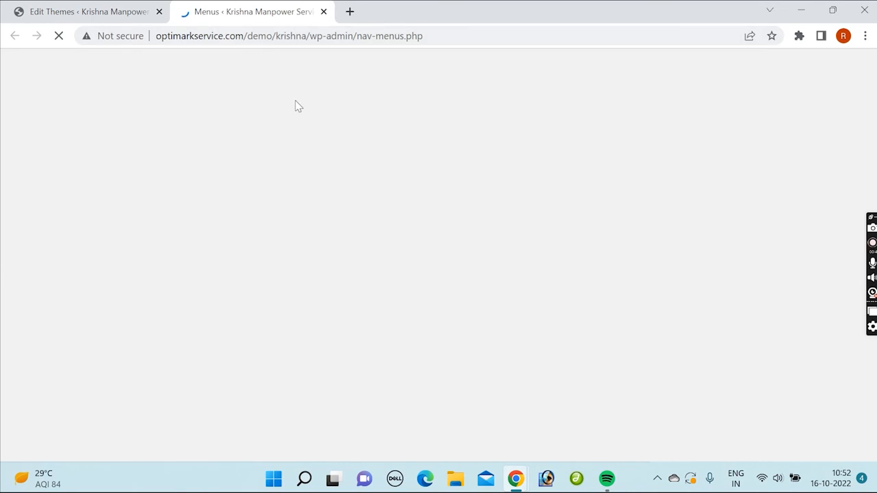
{"action": "scroll", "coordinate": [428, 290], "scroll_direction": "down", "scroll_amount": 3}
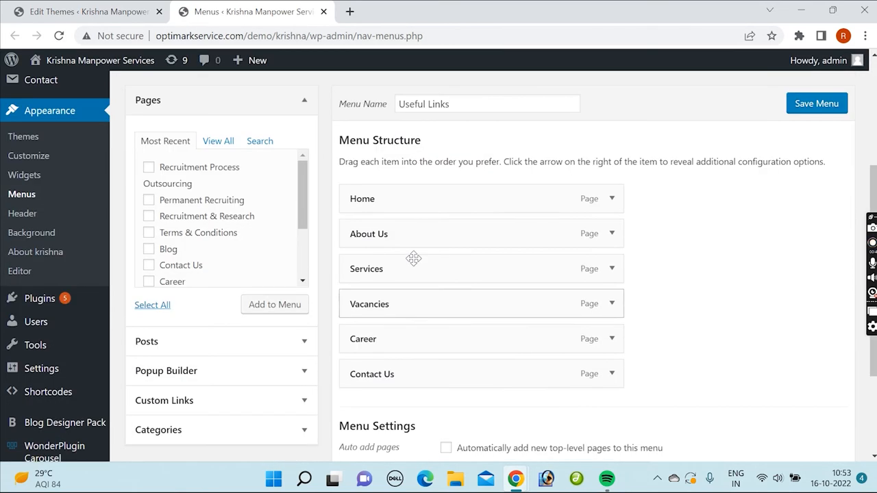
{"action": "scroll", "coordinate": [427, 290], "scroll_direction": "up", "scroll_amount": 3}
{"action": "left_click", "coordinate": [325, 257]}
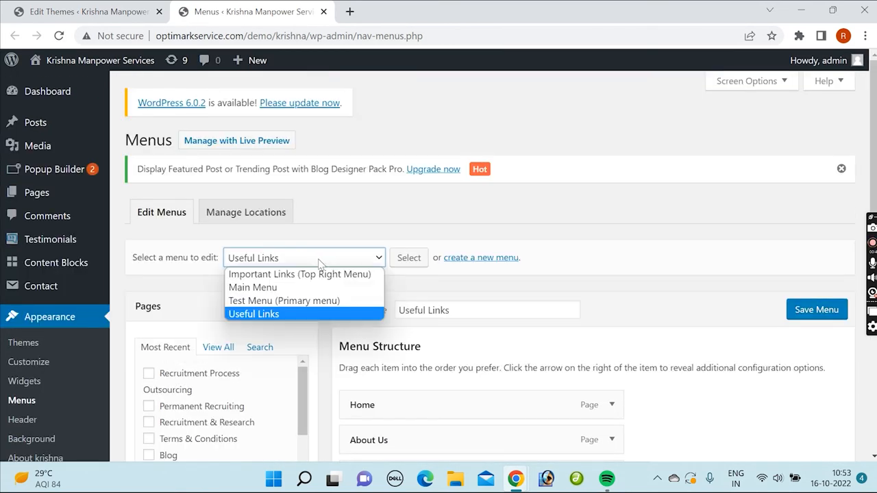
{"action": "left_click", "coordinate": [281, 302]}
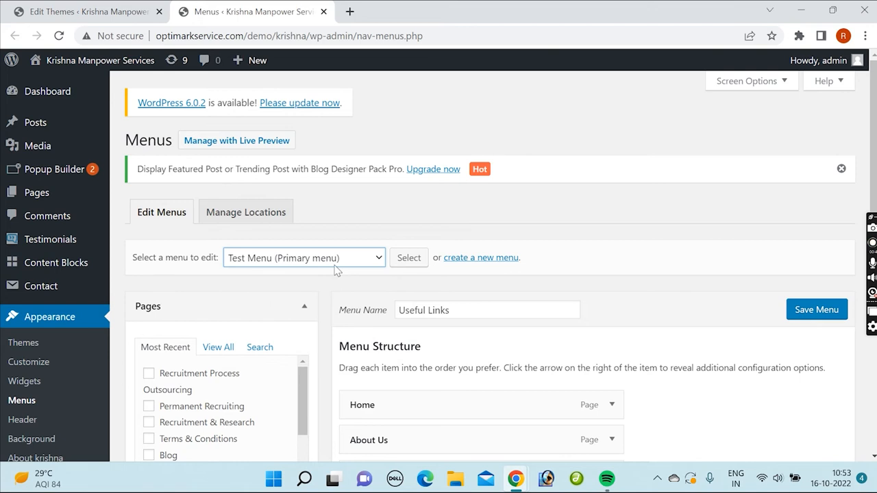
{"action": "left_click", "coordinate": [408, 264]}
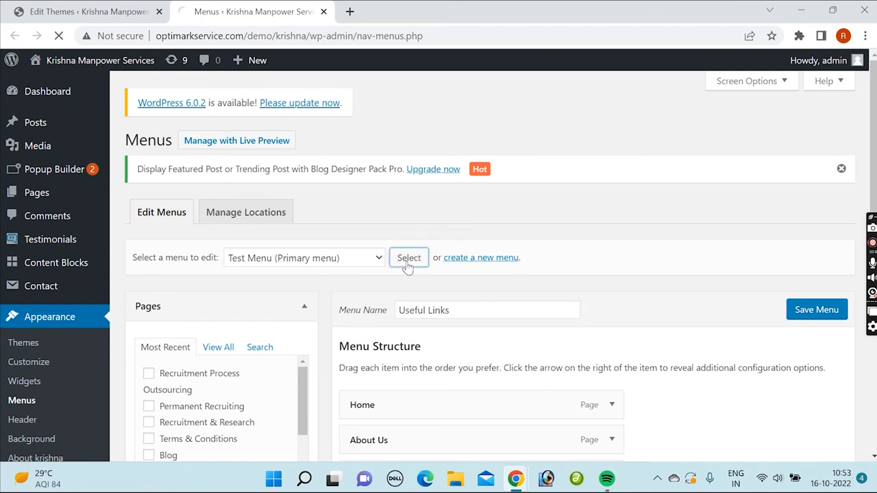
{"action": "double_click", "coordinate": [525, 35]}
{"action": "left_click", "coordinate": [58, 16]}
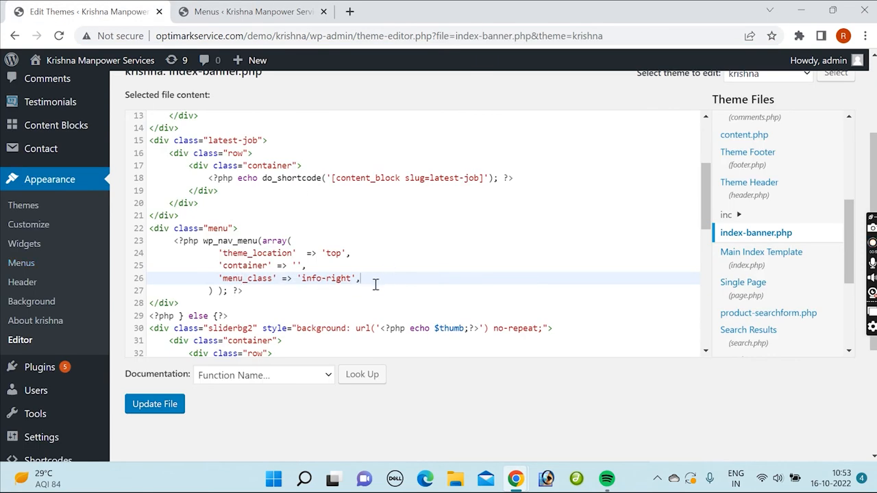
Step: Add an 'id' => 5 argument below 'menu_class' in the wp_nav_menu array and save index-banner.php
{"action": "key", "text": "Return"}
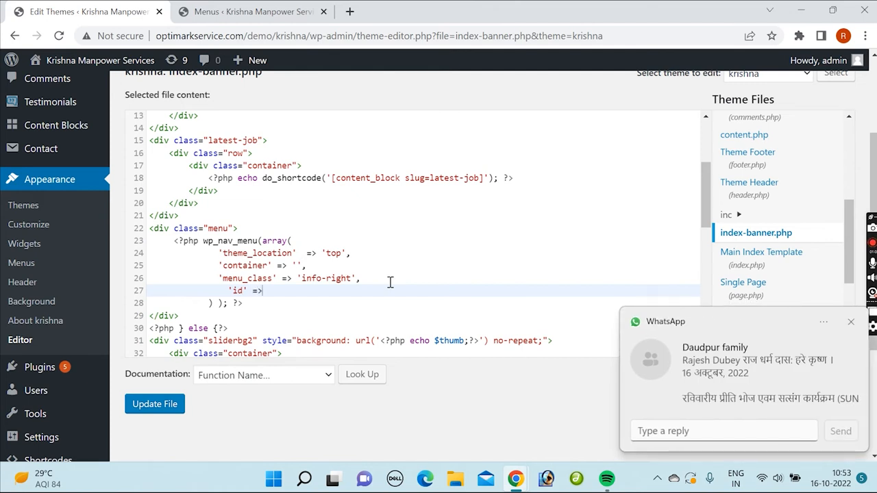
{"action": "left_click", "coordinate": [851, 323]}
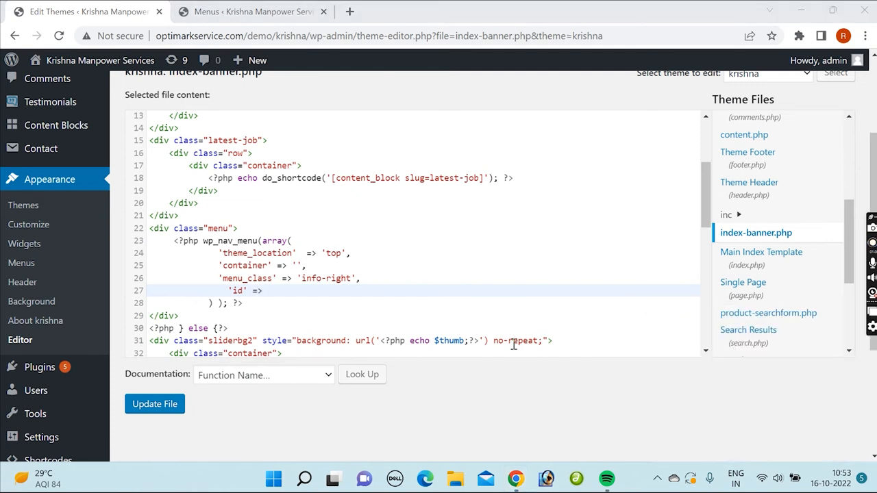
{"action": "left_click", "coordinate": [288, 292]}
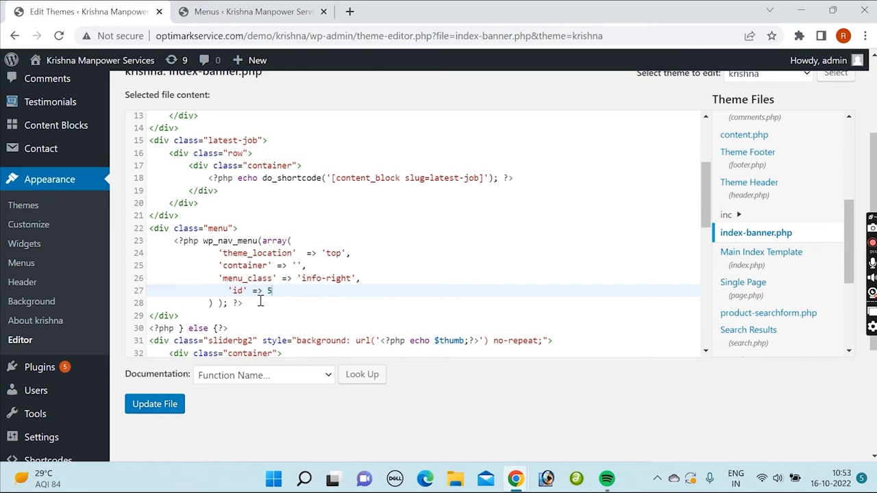
{"action": "left_click", "coordinate": [155, 406]}
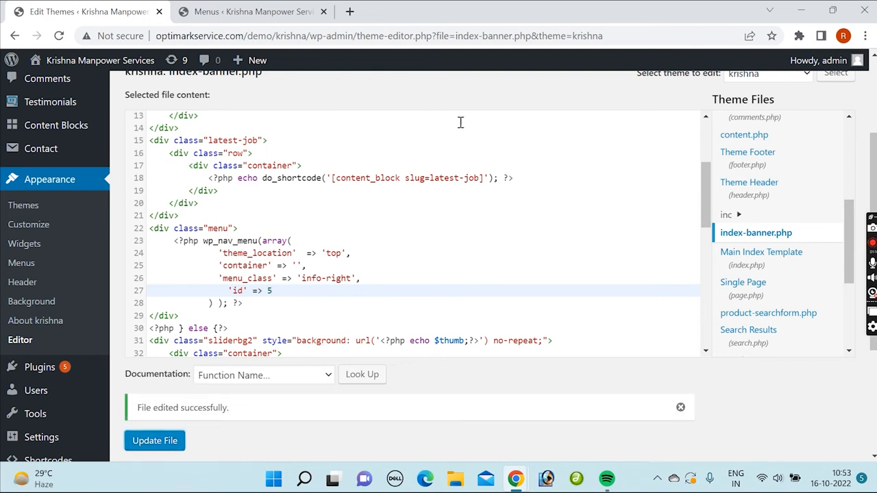
Step: Recheck the Test Menu ID in its URL, and examine the div class and menu_class values in index-banner.php
{"action": "left_click", "coordinate": [278, 11]}
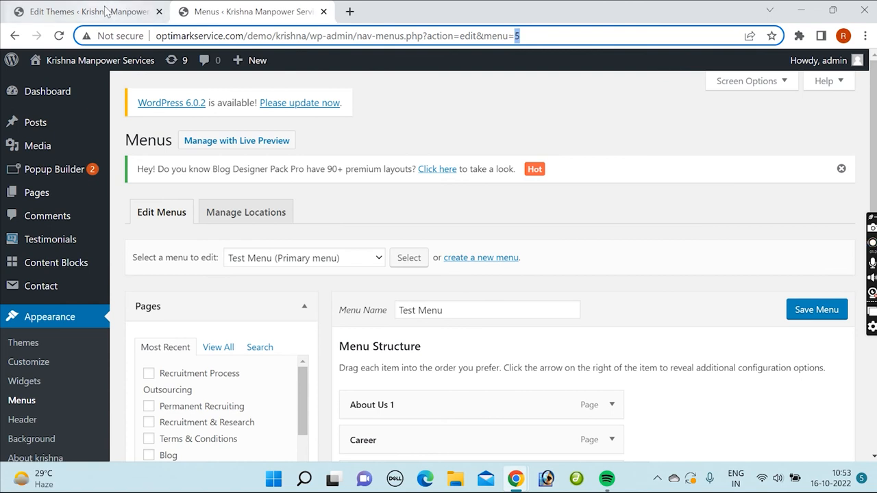
{"action": "left_click", "coordinate": [106, 11]}
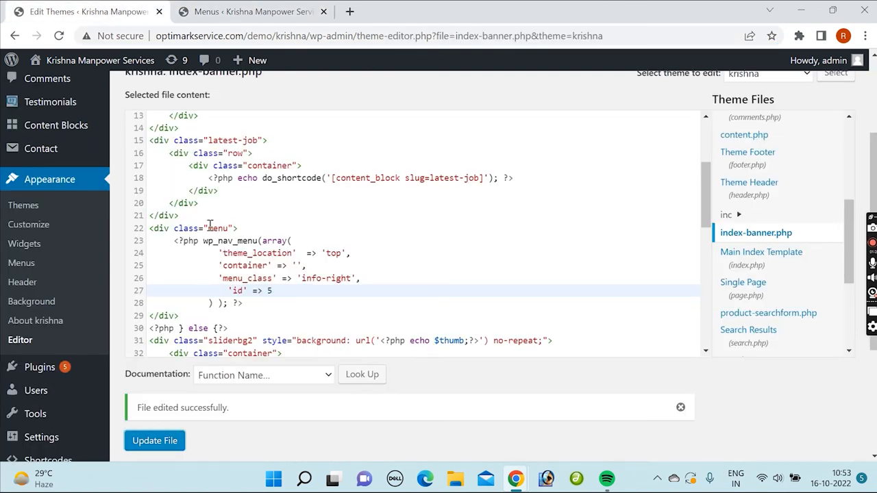
{"action": "left_click_drag", "start_coordinate": [207, 228], "coordinate": [229, 228]}
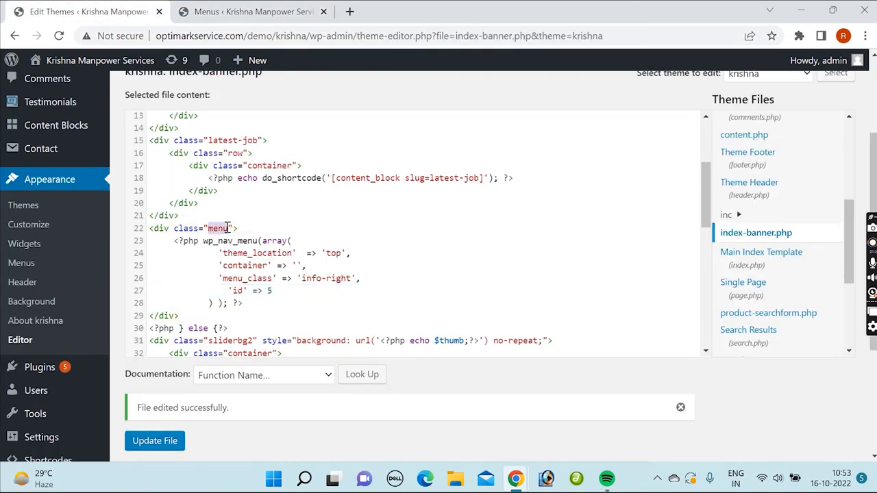
{"action": "left_click_drag", "start_coordinate": [306, 279], "coordinate": [351, 278]}
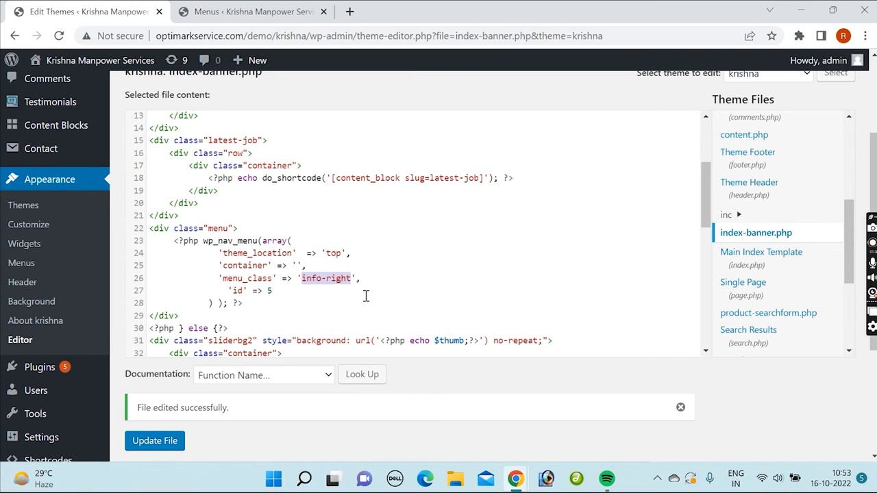
Step: Open the site's home page in a new tab and examine the menu area below the Latest Job Vacancy section
{"action": "mouse_move", "coordinate": [73, 60]}
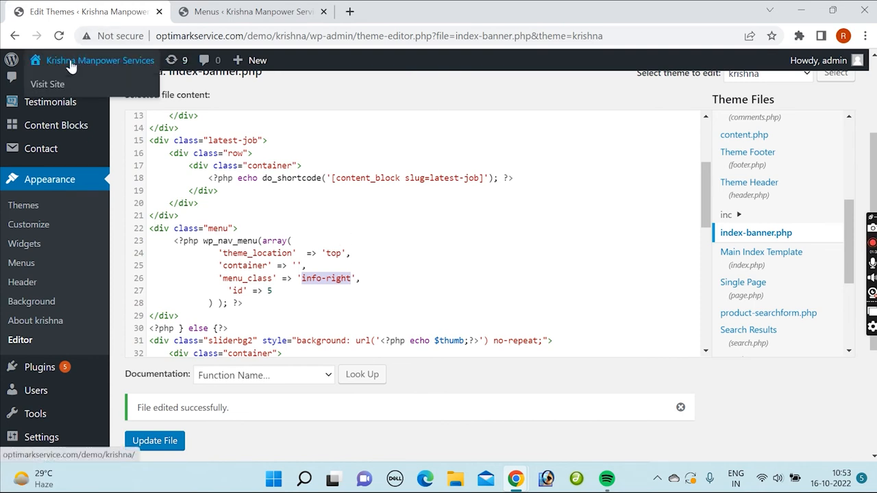
{"action": "left_click", "coordinate": [61, 85]}
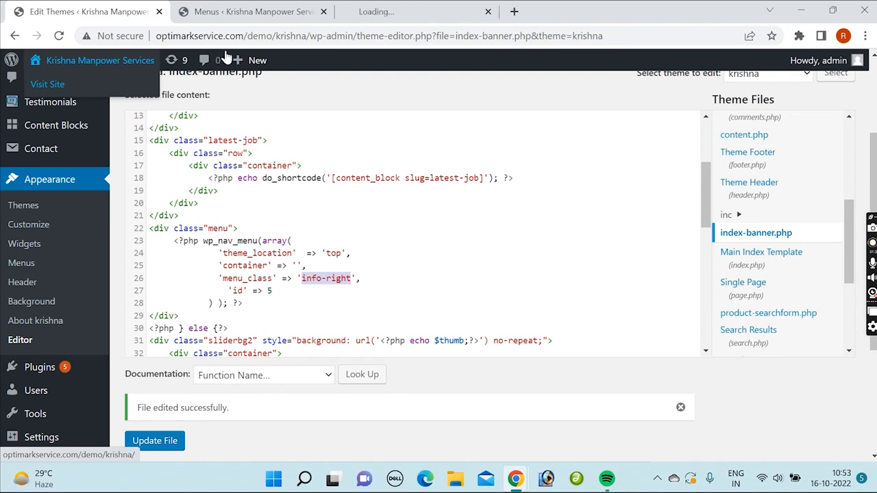
{"action": "scroll", "coordinate": [500, 239], "scroll_direction": "down", "scroll_amount": 10}
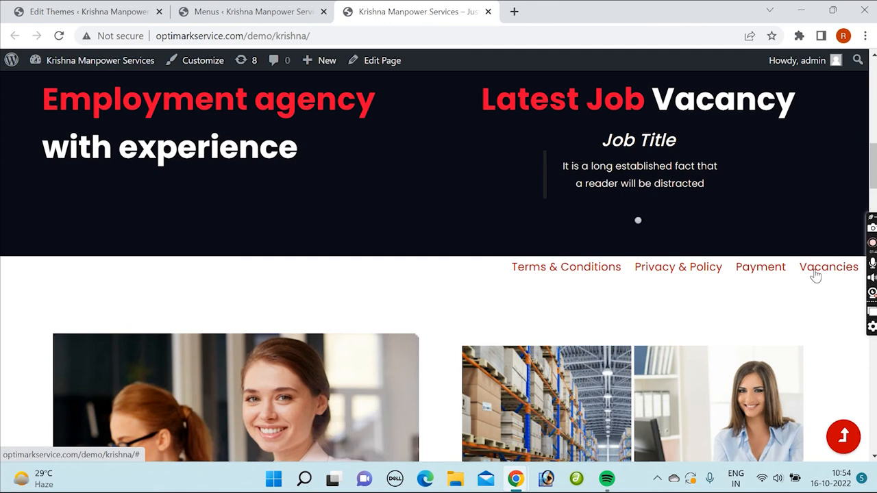
Step: Comment out the wp_nav_menu call in index-banner.php with /* and */, save the file, and reload the home page
{"action": "left_click", "coordinate": [76, 12]}
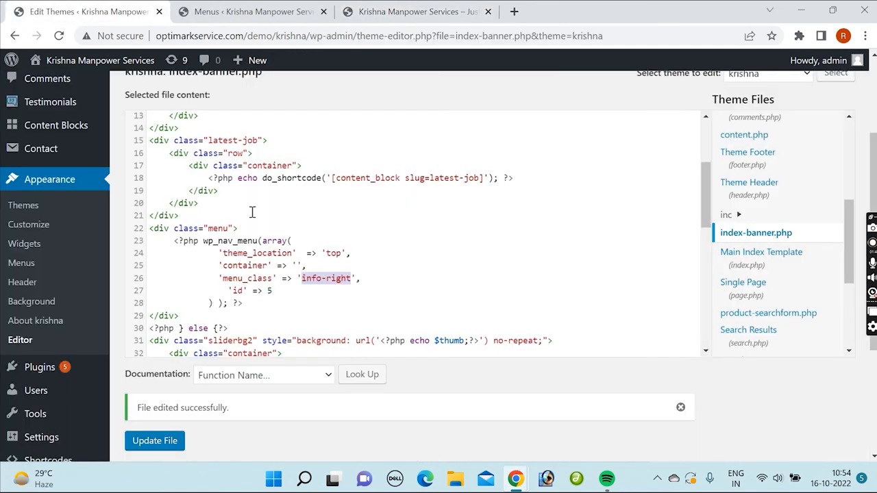
{"action": "left_click", "coordinate": [204, 242]}
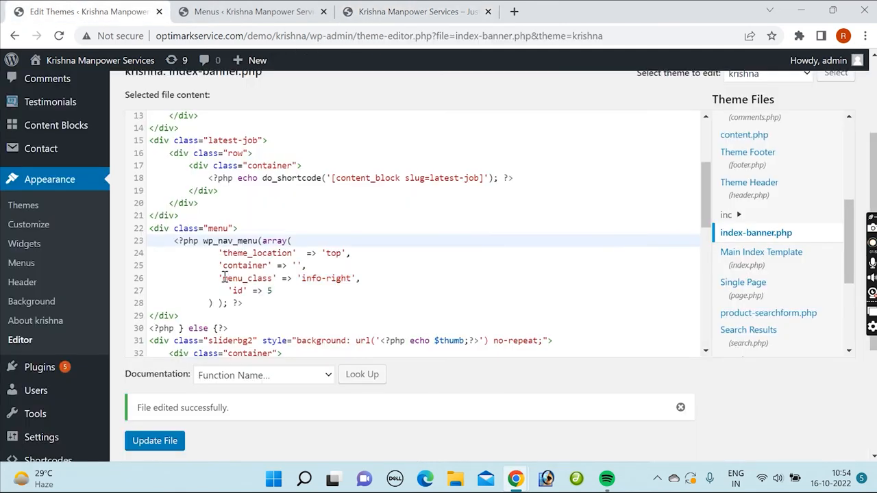
{"action": "type", "text": "/*"}
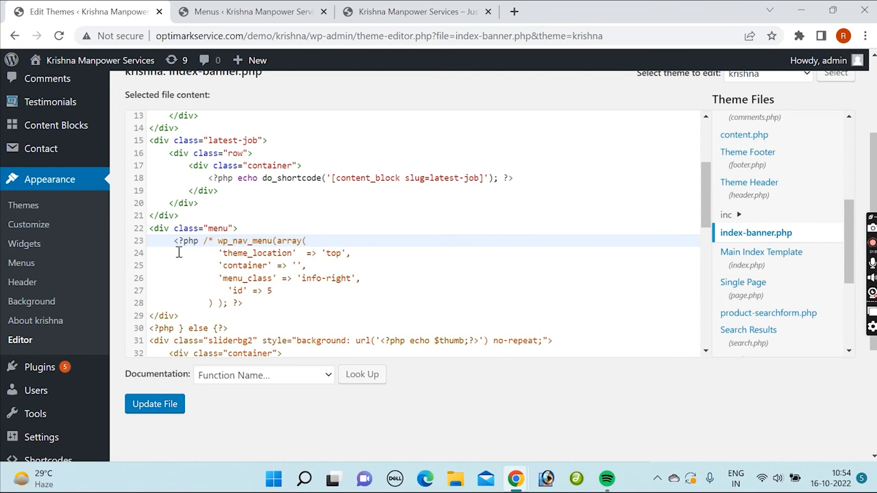
{"action": "left_click", "coordinate": [231, 305]}
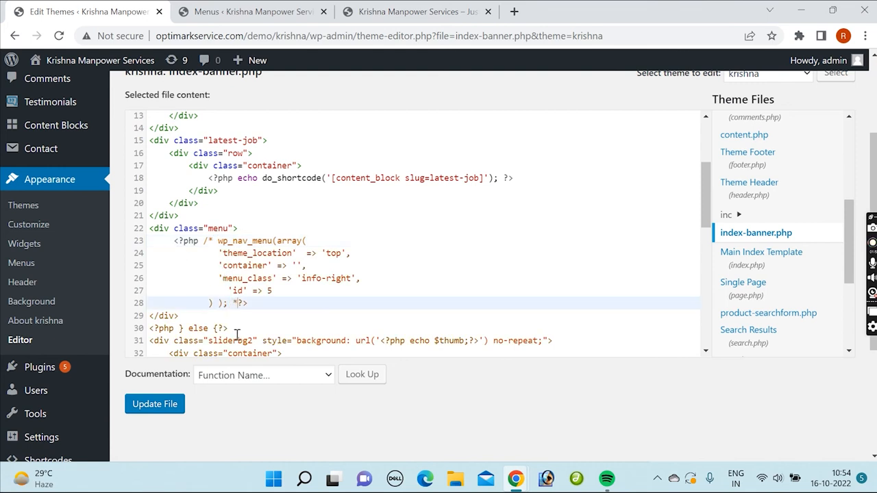
{"action": "left_click", "coordinate": [171, 404]}
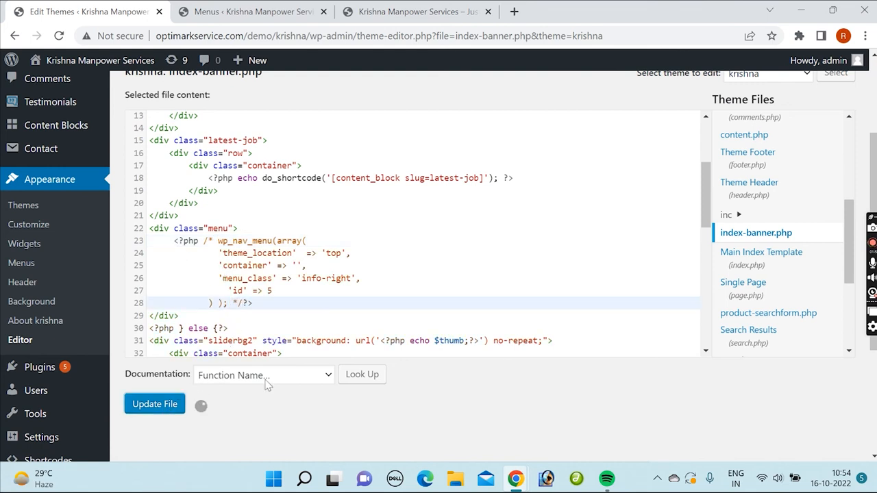
{"action": "left_click", "coordinate": [463, 8]}
{"action": "key", "text": "F5"}
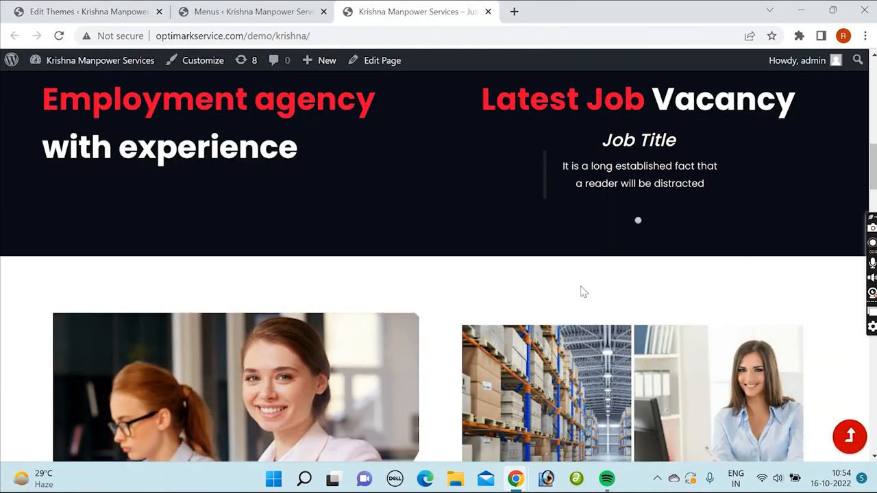
Step: Remove the comment marks around the wp_nav_menu call, save index-banner.php, and reload the home page
{"action": "left_click", "coordinate": [101, 6]}
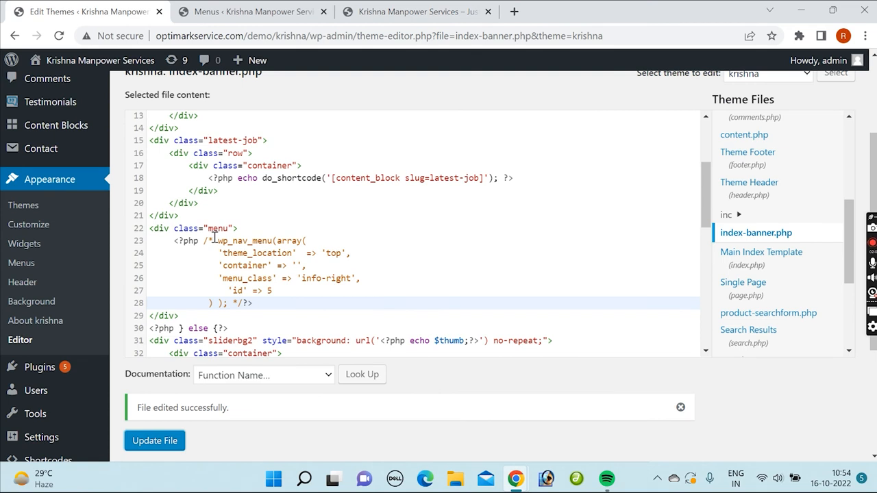
{"action": "left_click_drag", "start_coordinate": [214, 238], "coordinate": [205, 238]}
{"action": "key", "text": "BackSpace"}
{"action": "left_click_drag", "start_coordinate": [242, 303], "coordinate": [232, 303]}
{"action": "key", "text": "BackSpace"}
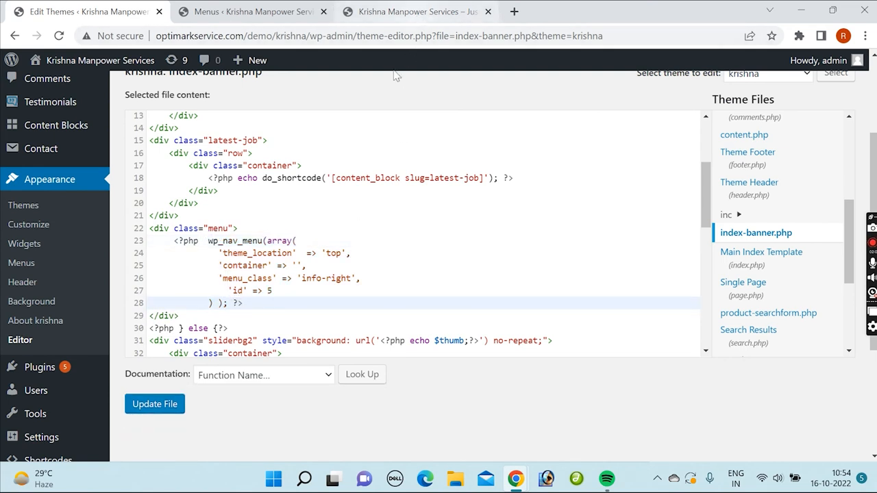
{"action": "left_click", "coordinate": [155, 404]}
{"action": "left_click", "coordinate": [377, 14]}
{"action": "key", "text": "F5"}
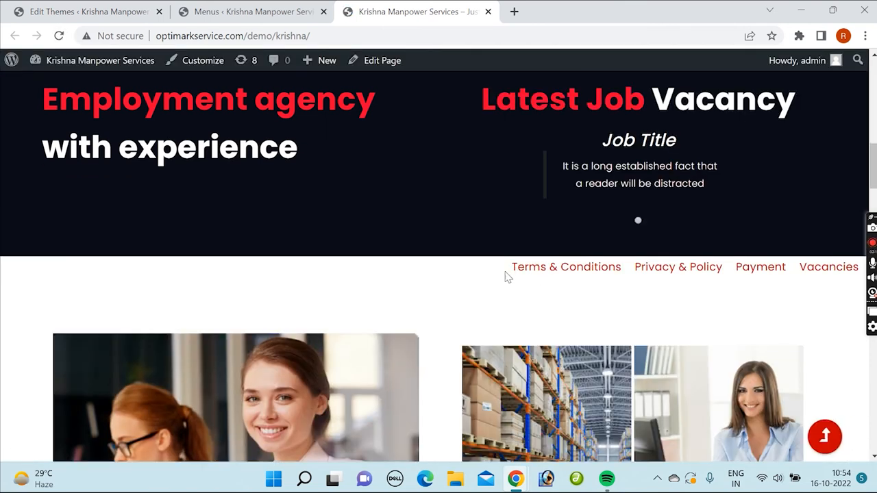
Step: Change the menu_class value to 'techfreakraja' in index-banner.php, save the file, and reload the home page
{"action": "left_click", "coordinate": [96, 13]}
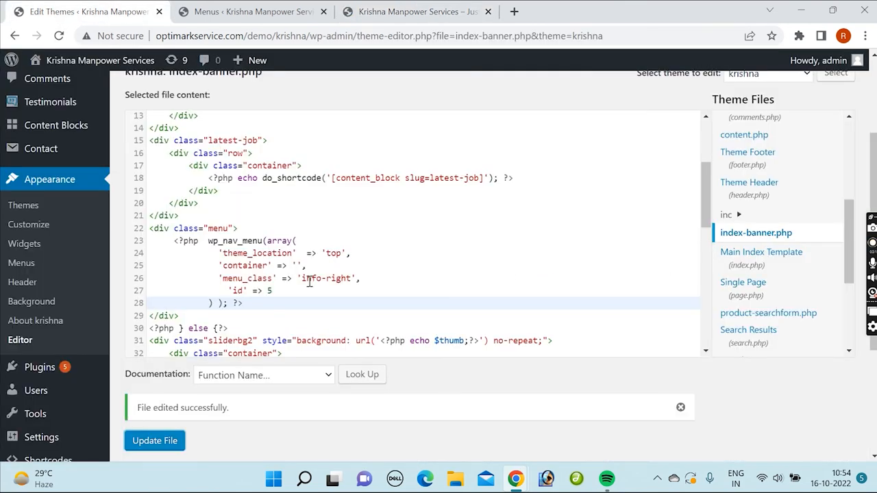
{"action": "left_click_drag", "start_coordinate": [302, 279], "coordinate": [352, 276]}
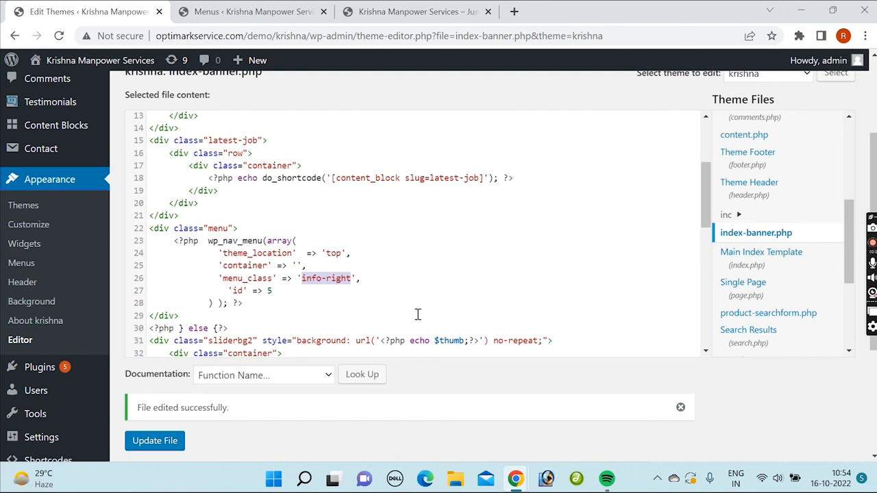
{"action": "type", "text": "techfreakraja"}
{"action": "left_click", "coordinate": [154, 406]}
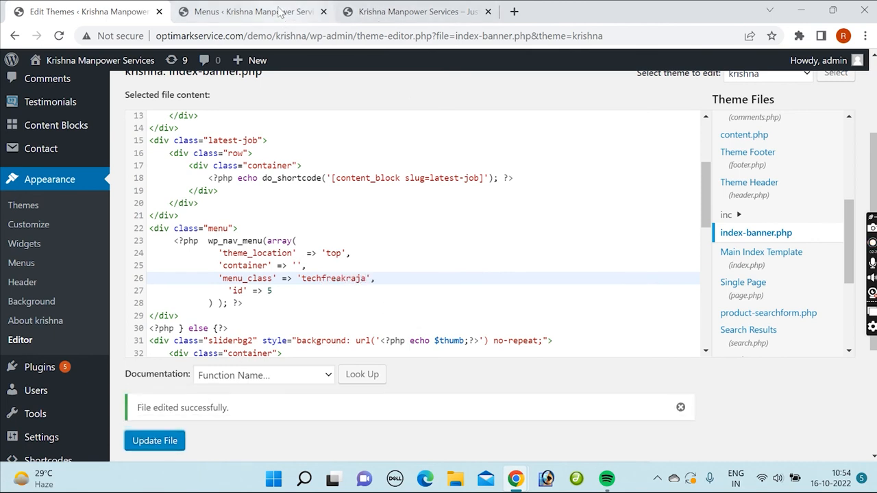
{"action": "left_click", "coordinate": [394, 12]}
{"action": "left_click", "coordinate": [59, 36]}
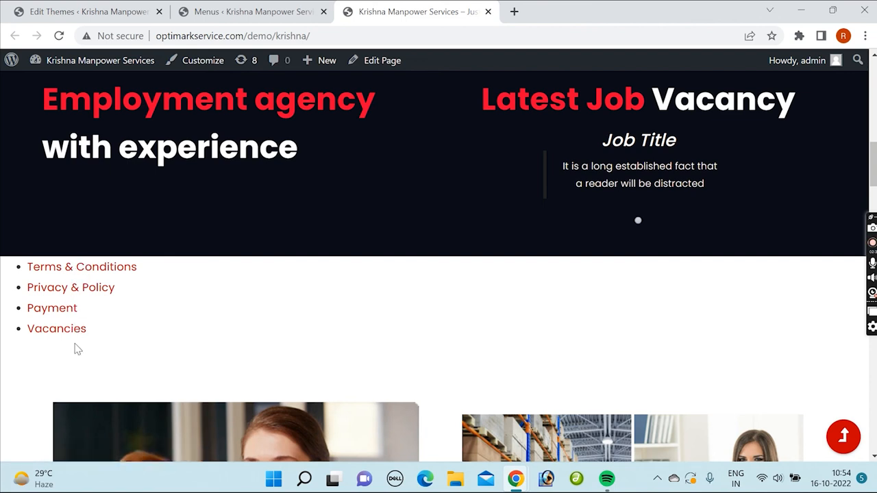
Step: Inspect the Terms & Conditions link in the developer tools and select its parent ul element to check the class
{"action": "right_click", "coordinate": [85, 269]}
{"action": "left_click", "coordinate": [157, 382]}
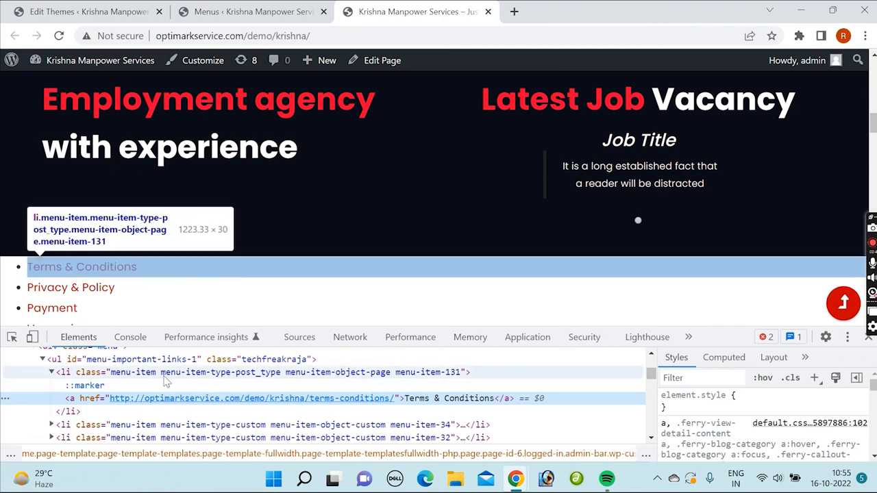
{"action": "left_click", "coordinate": [253, 362]}
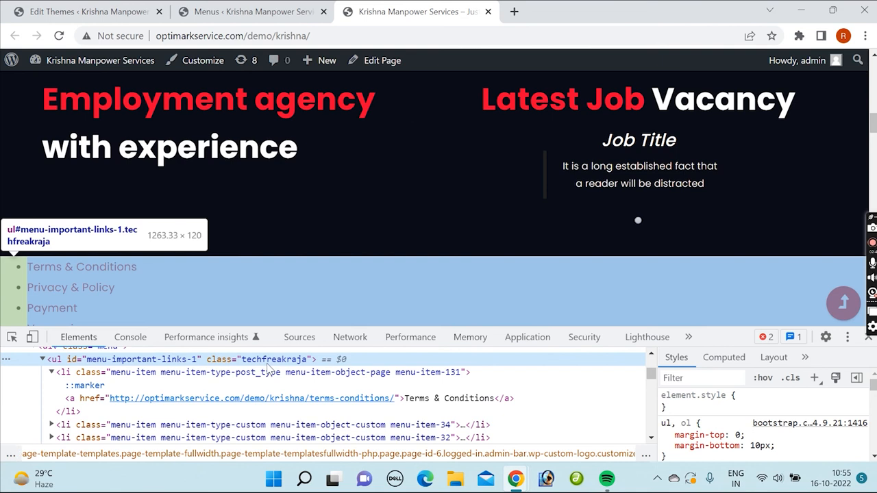
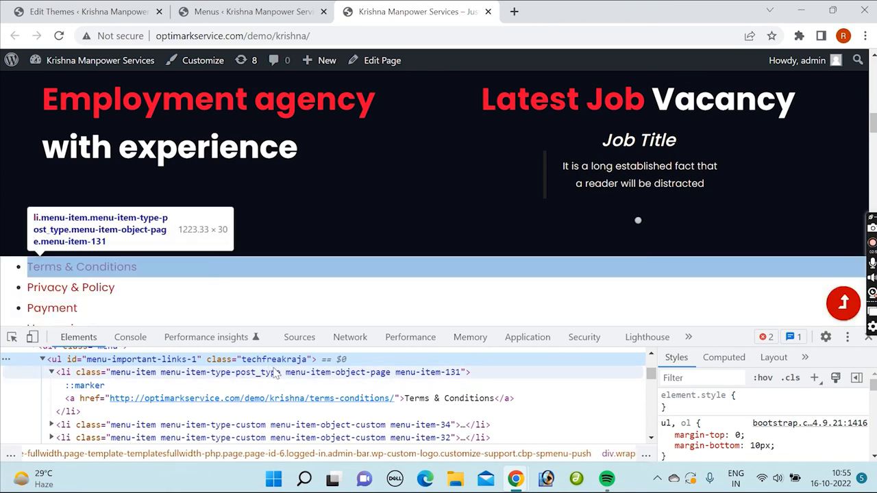
Step: Close the developer tools and open the theme's main-style.css for editing in a separate browser tab
{"action": "left_click", "coordinate": [868, 338]}
{"action": "left_click", "coordinate": [247, 11]}
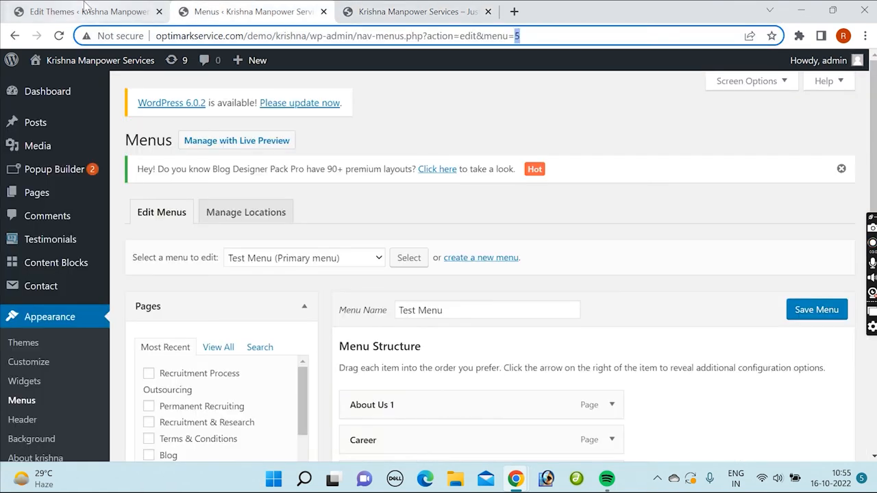
{"action": "left_click", "coordinate": [84, 10]}
{"action": "scroll", "coordinate": [763, 217], "scroll_direction": "up", "scroll_amount": 3}
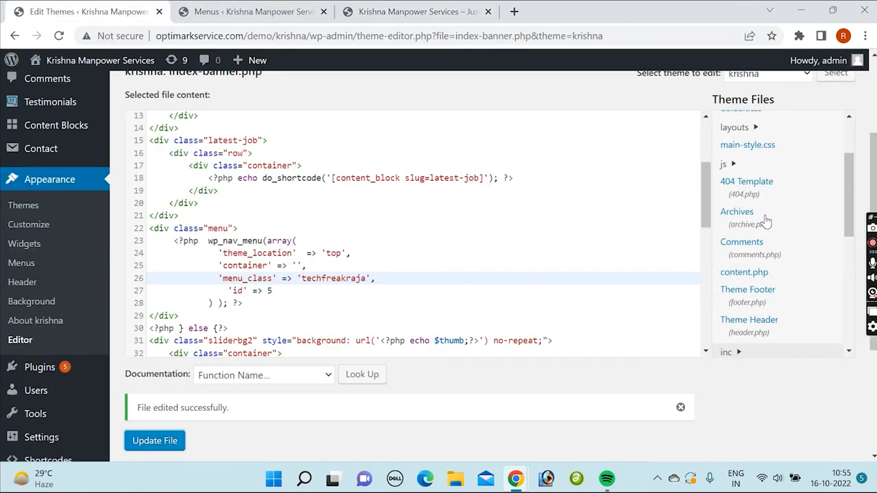
{"action": "scroll", "coordinate": [763, 205], "scroll_direction": "up", "scroll_amount": 3}
{"action": "middle_click", "coordinate": [747, 237]}
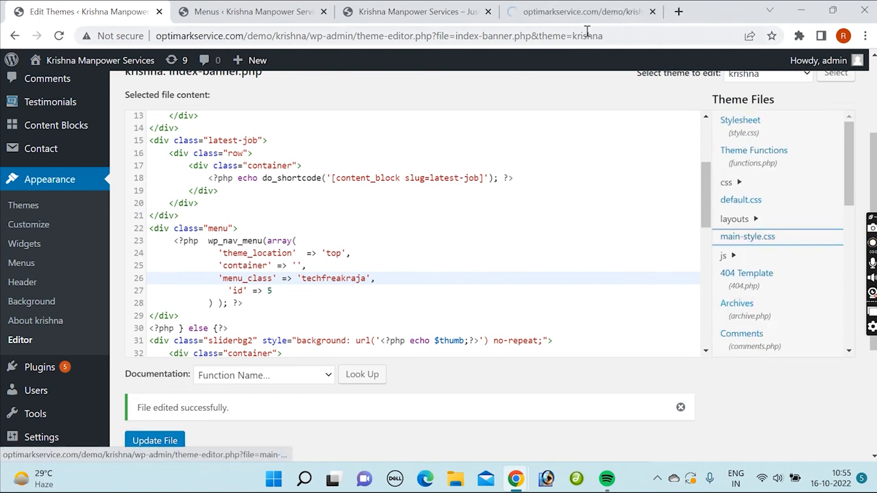
{"action": "left_click", "coordinate": [583, 13]}
Step: Add the rule .techfreakraja li{display:inline-block;} at the end of main-style.css
{"action": "left_click", "coordinate": [383, 363]}
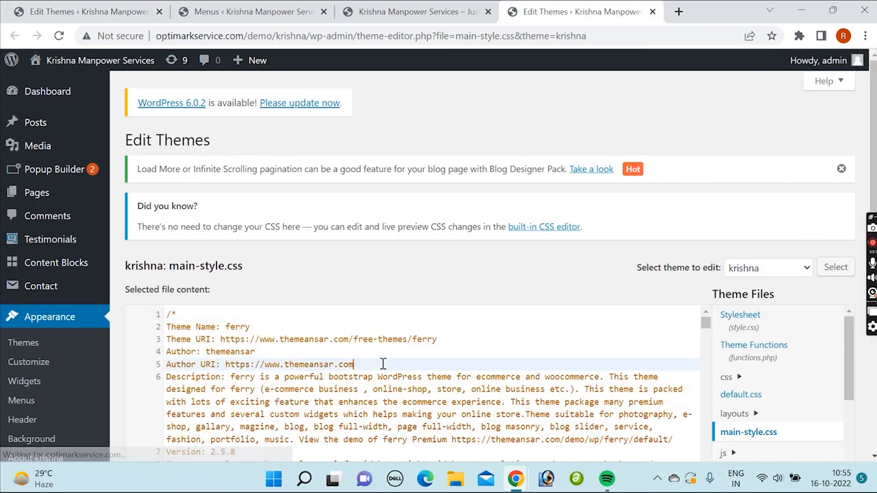
{"action": "key", "text": "ctrl+End"}
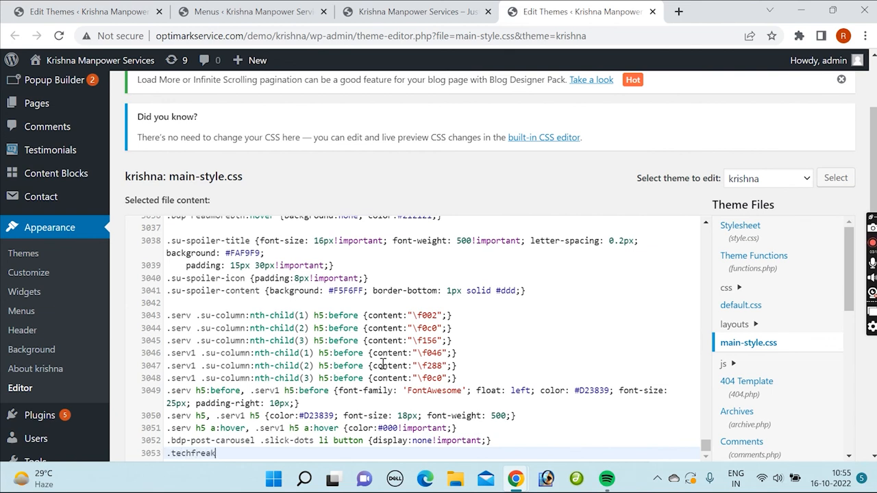
{"action": "type", "text": "{"}
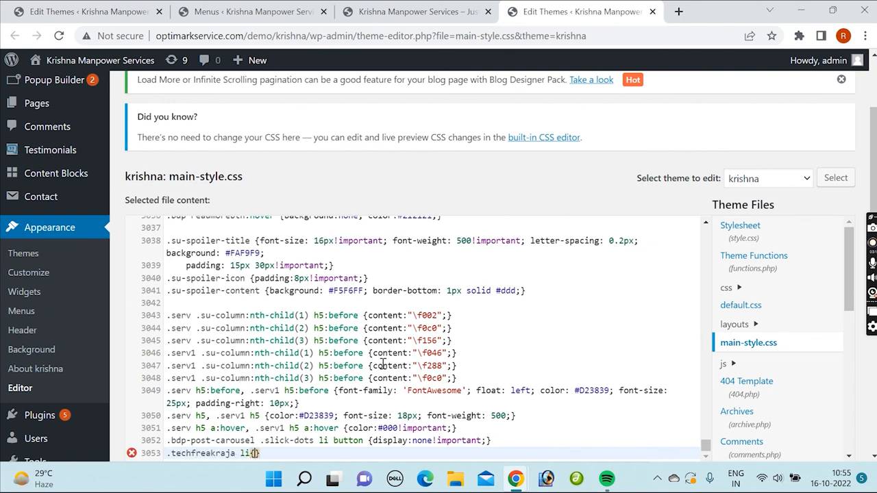
{"action": "type", "text": "dis"}
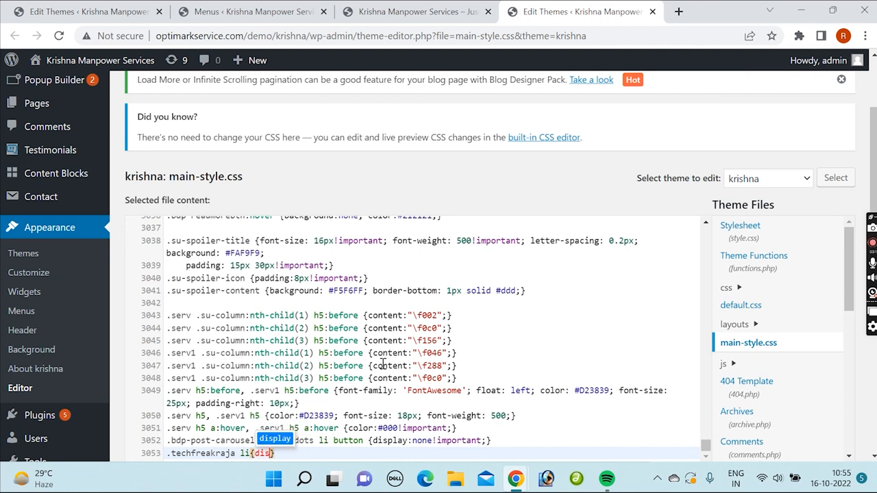
{"action": "type", "text": "play:inline"}
{"action": "key", "text": "Down"}
{"action": "key", "text": "Down"}
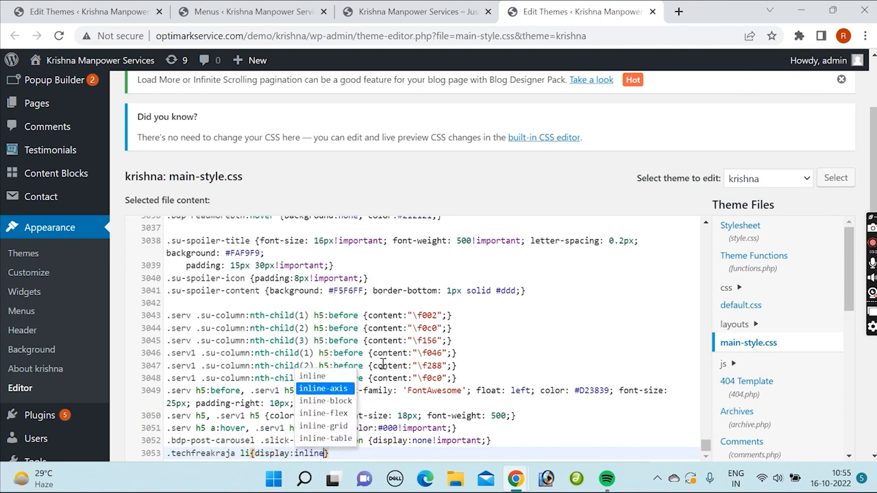
{"action": "key", "text": "Return"}
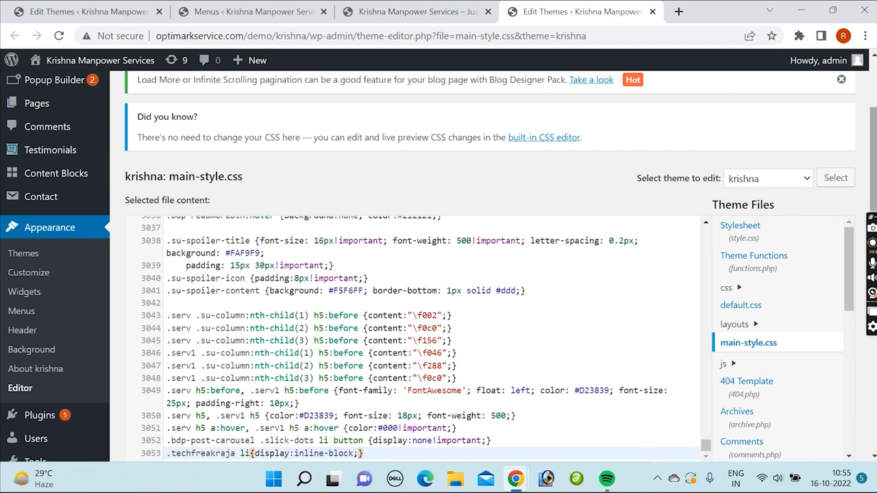
Step: Save main-style.css and reload the home page to check the menu layout
{"action": "scroll", "coordinate": [383, 363], "scroll_direction": "down", "scroll_amount": 3}
{"action": "left_click", "coordinate": [151, 279]}
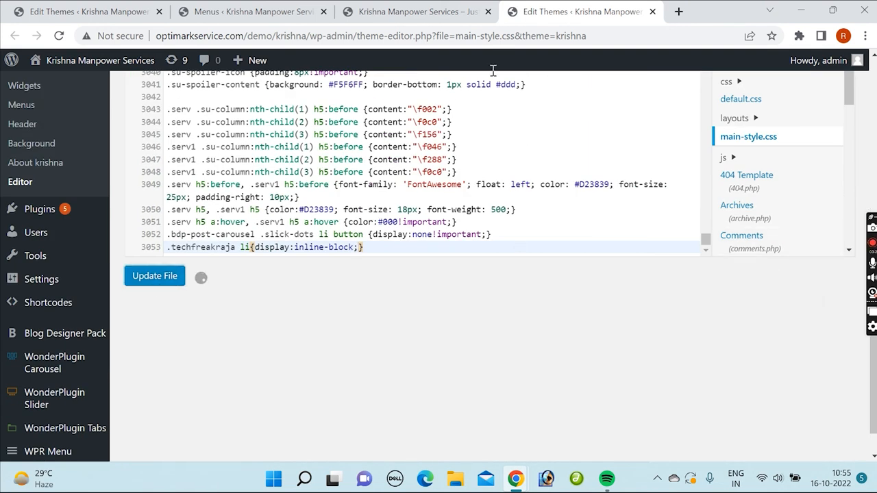
{"action": "left_click", "coordinate": [411, 12]}
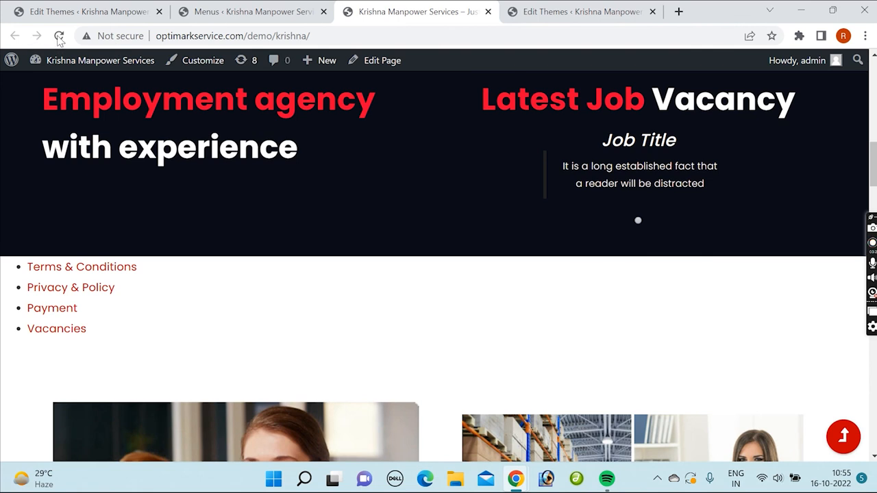
{"action": "left_click", "coordinate": [59, 36]}
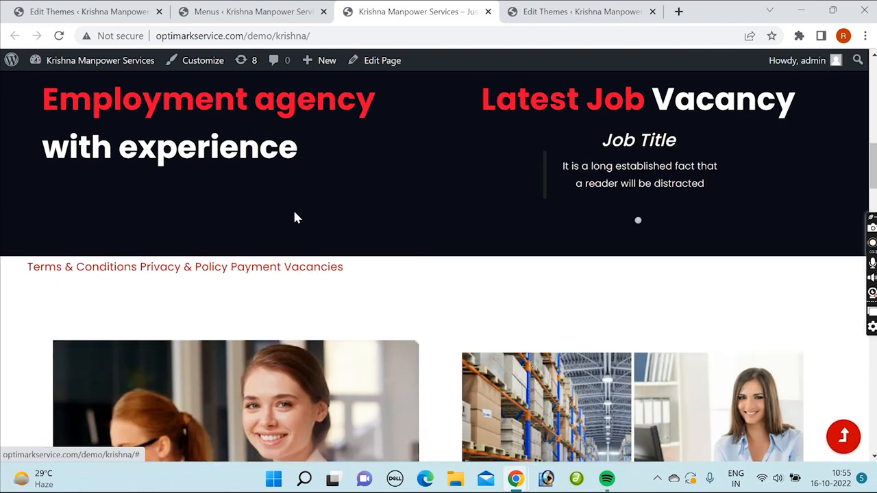
Step: Compare the menu_class value in index-banner.php with the .techfreakraja rule in main-style.css and the menu on the home page
{"action": "left_click", "coordinate": [116, 12]}
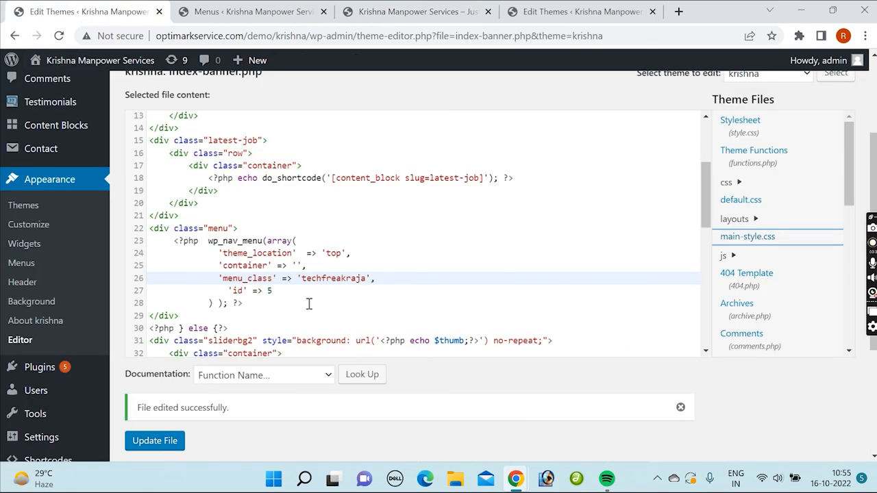
{"action": "left_click", "coordinate": [551, 12]}
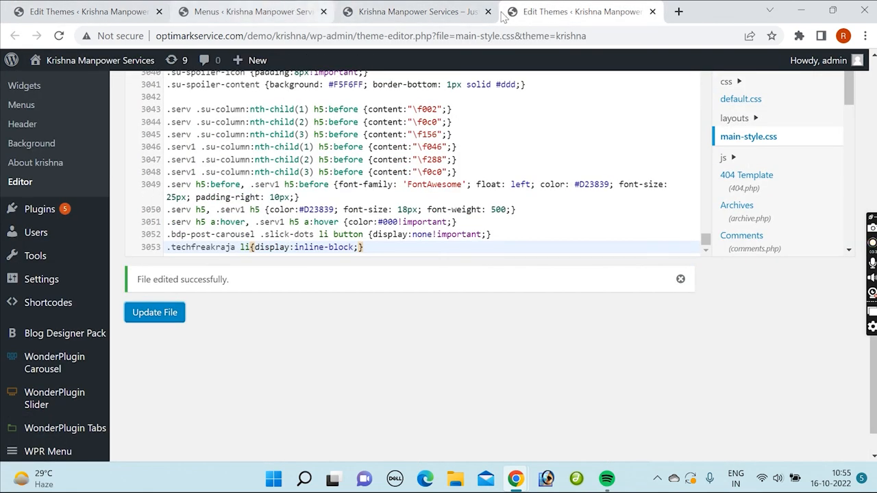
{"action": "left_click", "coordinate": [302, 14]}
{"action": "left_click", "coordinate": [89, 12]}
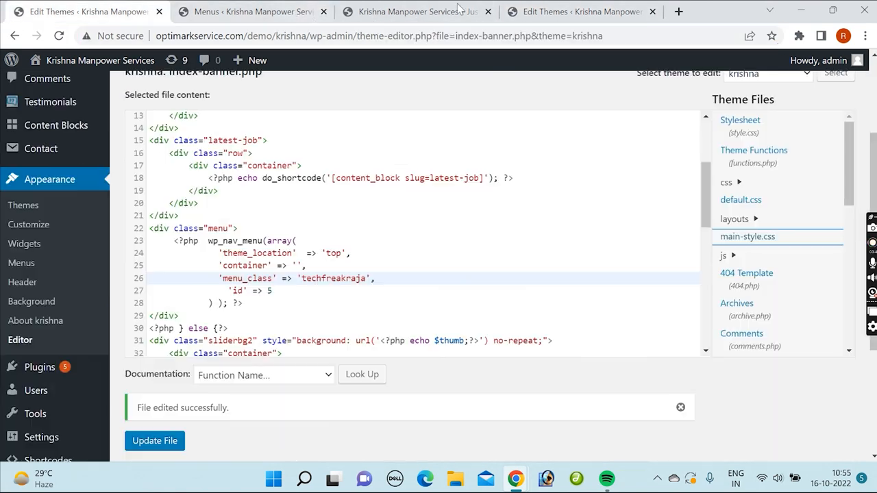
{"action": "left_click", "coordinate": [414, 12]}
{"action": "left_click", "coordinate": [545, 14]}
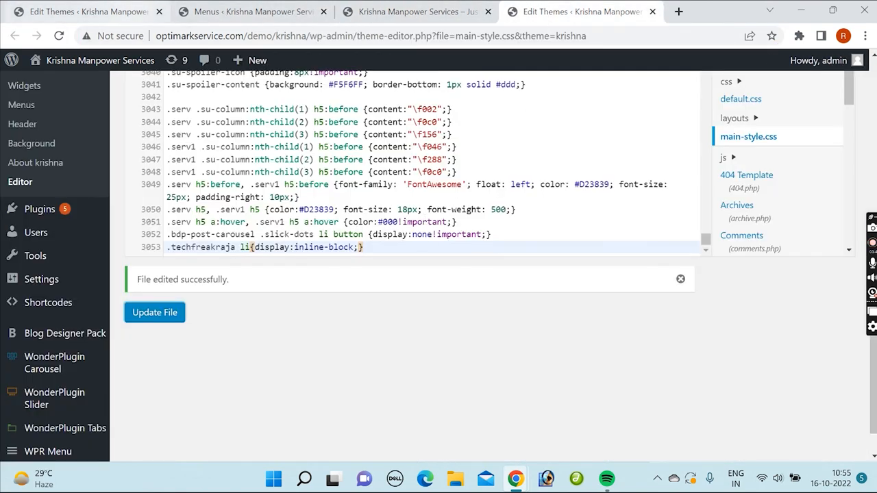
Step: Review the index-banner.php code from its beginning and locate the file in the theme file list
{"action": "left_click", "coordinate": [133, 8]}
{"action": "scroll", "coordinate": [433, 181], "scroll_direction": "up", "scroll_amount": 5}
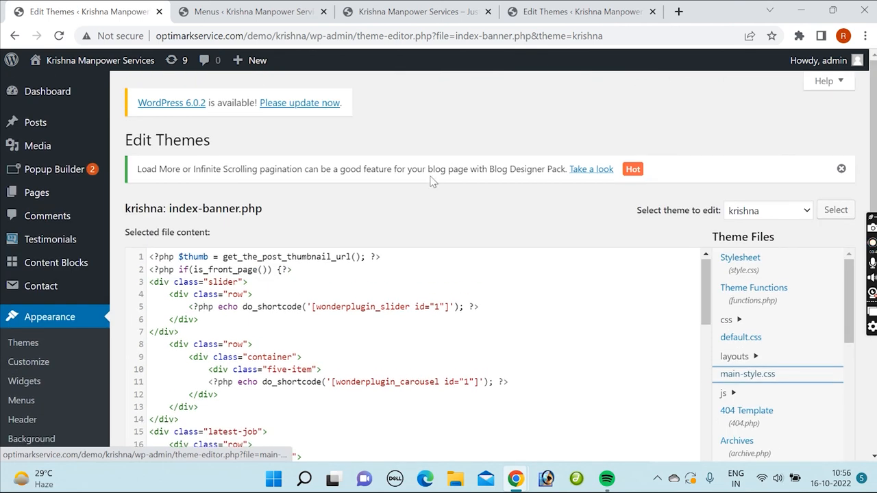
{"action": "scroll", "coordinate": [563, 244], "scroll_direction": "down", "scroll_amount": 2}
{"action": "left_click_drag", "start_coordinate": [706, 163], "coordinate": [720, 146]}
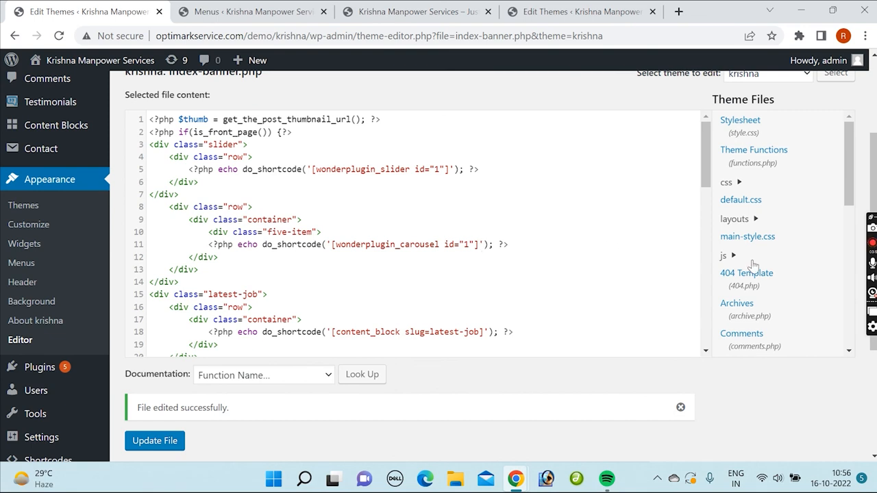
{"action": "scroll", "coordinate": [779, 233], "scroll_direction": "down", "scroll_amount": 3}
{"action": "scroll", "coordinate": [780, 255], "scroll_direction": "down", "scroll_amount": 1}
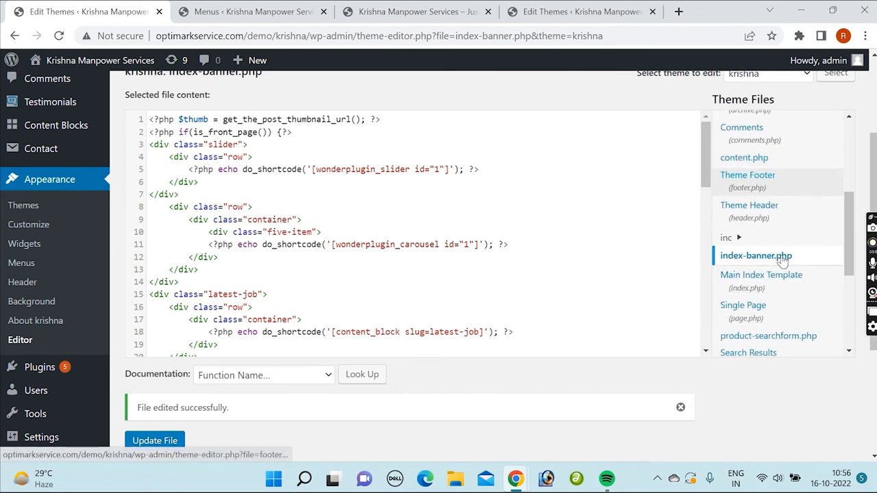
{"action": "left_click_drag", "start_coordinate": [706, 153], "coordinate": [701, 146]}
Step: Review the Test Menu's item structure, available item types and display location settings on the Menus page
{"action": "left_click", "coordinate": [268, 7]}
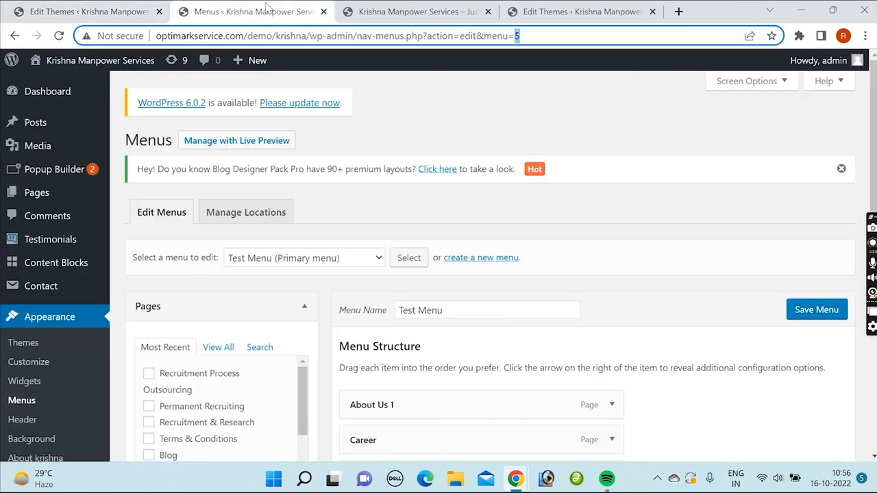
{"action": "scroll", "coordinate": [577, 277], "scroll_direction": "down", "scroll_amount": 3}
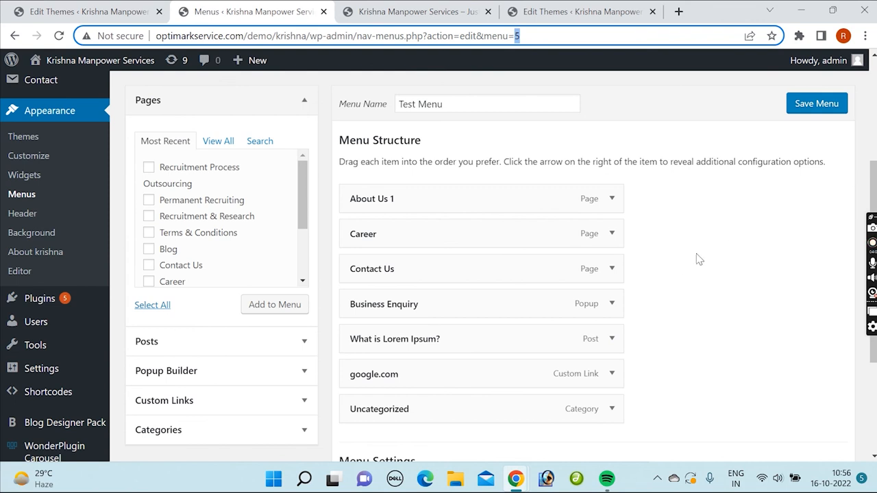
{"action": "scroll", "coordinate": [557, 274], "scroll_direction": "down", "scroll_amount": 2}
{"action": "scroll", "coordinate": [687, 284], "scroll_direction": "up", "scroll_amount": 2}
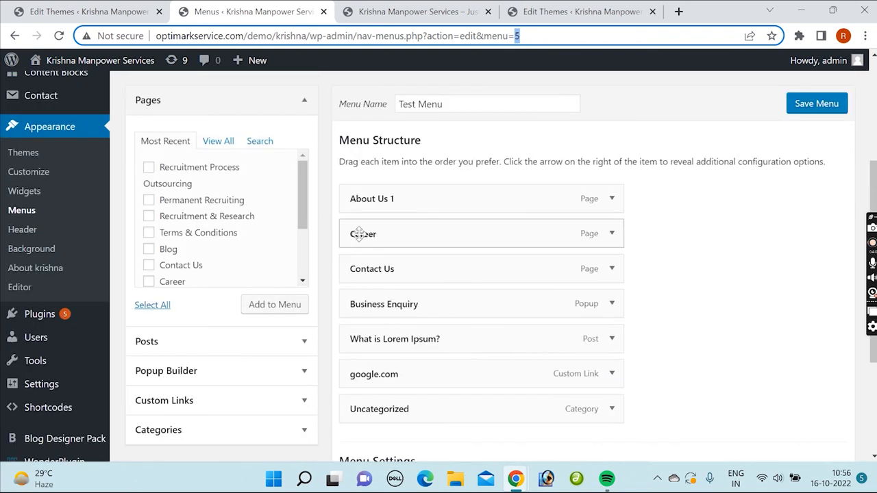
{"action": "scroll", "coordinate": [343, 231], "scroll_direction": "up", "scroll_amount": 2}
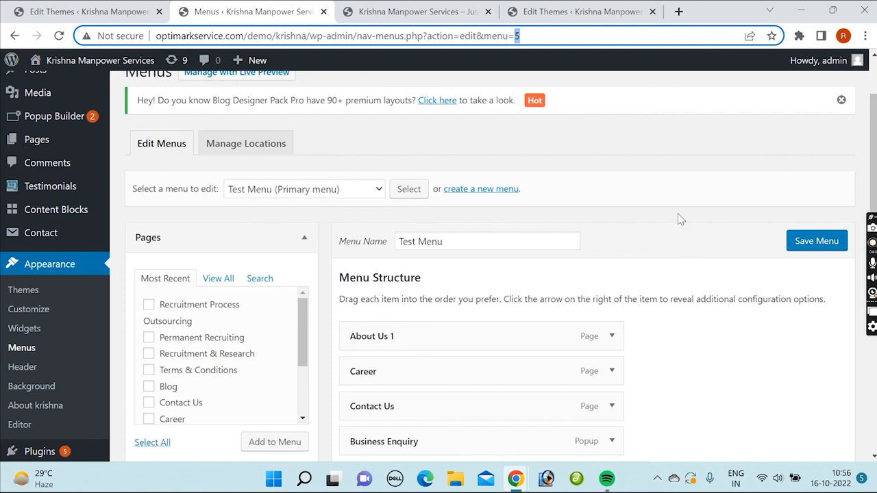
{"action": "scroll", "coordinate": [679, 218], "scroll_direction": "down", "scroll_amount": 4}
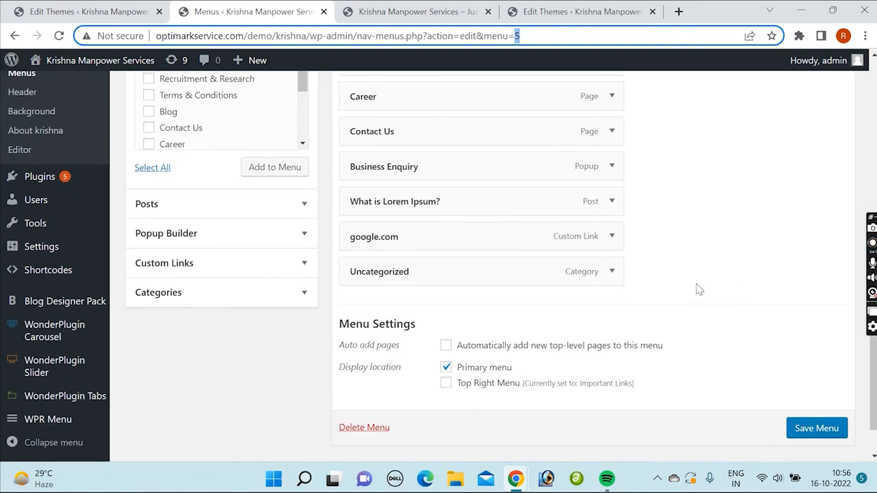
{"action": "scroll", "coordinate": [697, 294], "scroll_direction": "up", "scroll_amount": 3}
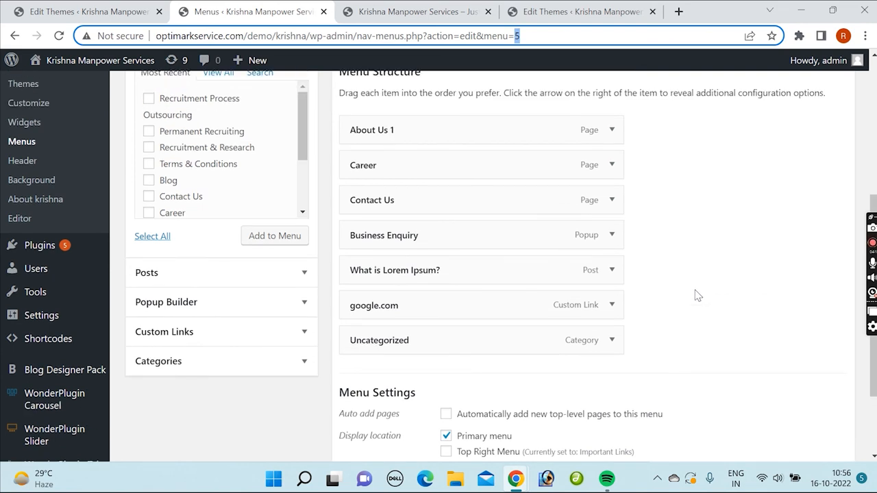
{"action": "scroll", "coordinate": [697, 281], "scroll_direction": "down", "scroll_amount": 2}
{"action": "scroll", "coordinate": [697, 281], "scroll_direction": "up", "scroll_amount": 4}
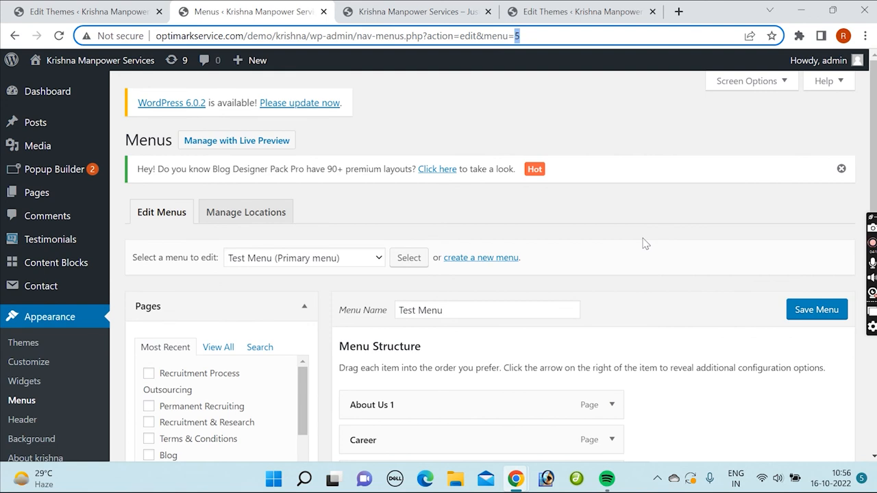
{"action": "left_click_drag", "start_coordinate": [874, 118], "coordinate": [856, 336]}
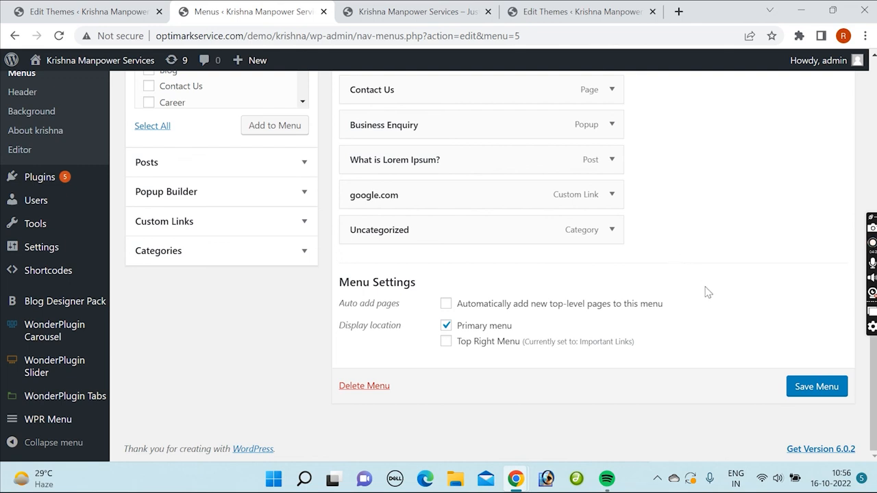
{"action": "scroll", "coordinate": [710, 329], "scroll_direction": "up", "scroll_amount": 5}
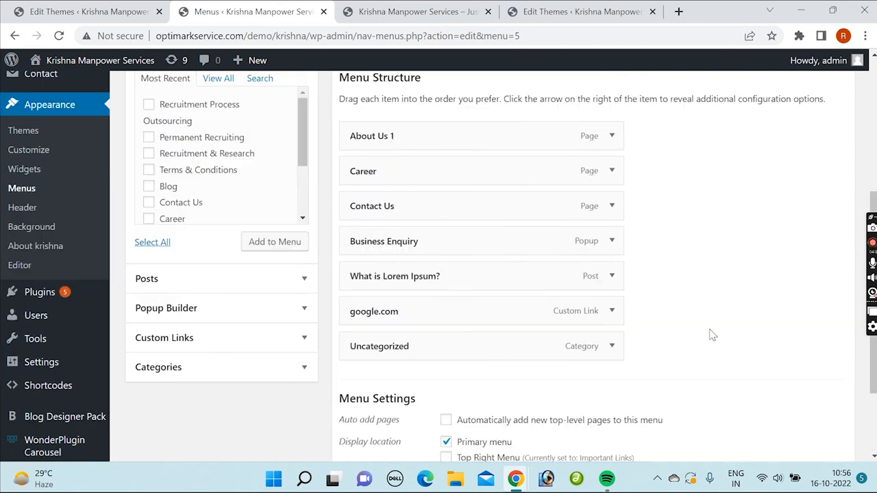
{"action": "scroll", "coordinate": [701, 304], "scroll_direction": "down", "scroll_amount": 2}
{"action": "scroll", "coordinate": [722, 309], "scroll_direction": "down", "scroll_amount": 3}
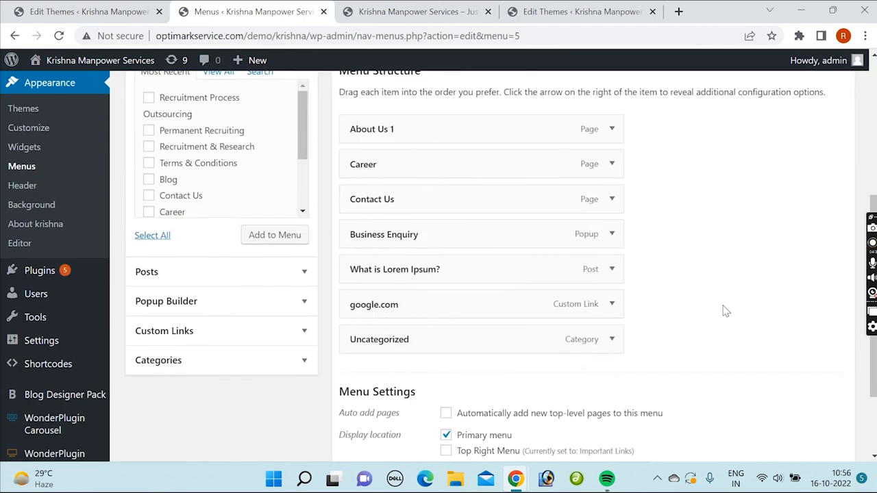